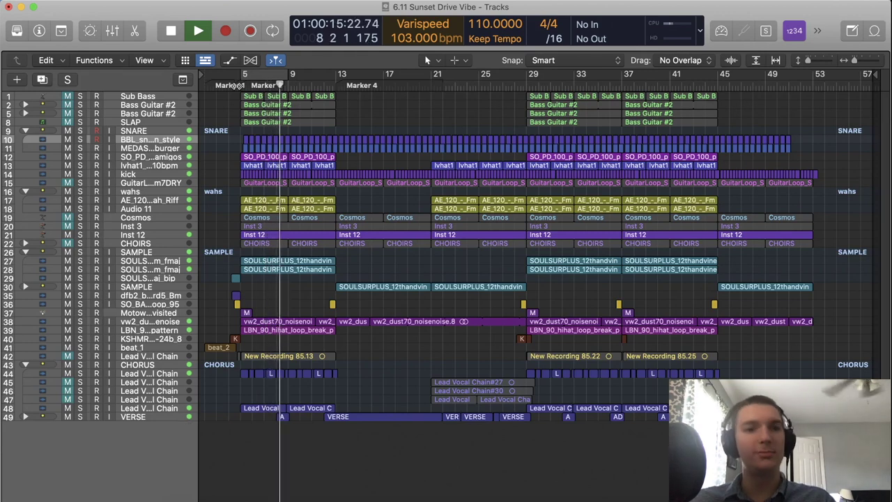
- Stop playback and turn on cycling for the range from bar 5 to bar 9
key(space)
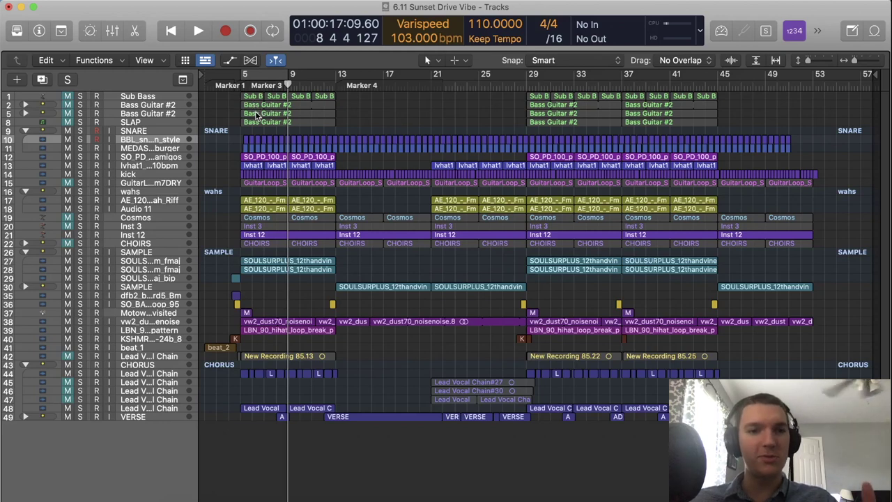
click(258, 76)
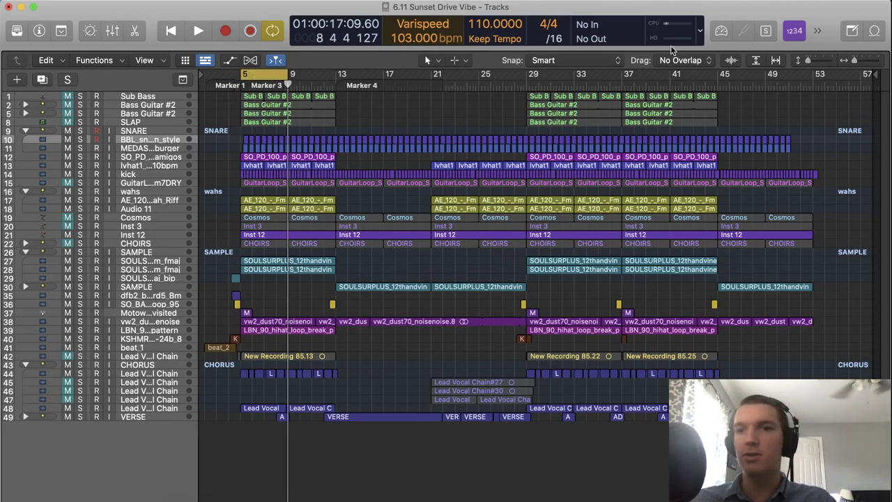
mouse_move(855, 60)
mouse_down()
mouse_move(870, 56)
mouse_move(864, 61)
mouse_up()
drag(809, 62, 813, 62)
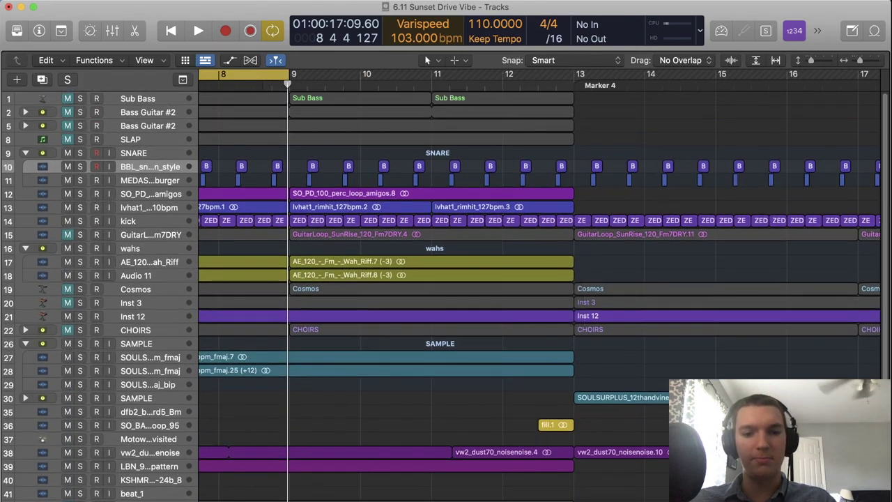
key(3)
click(80, 153)
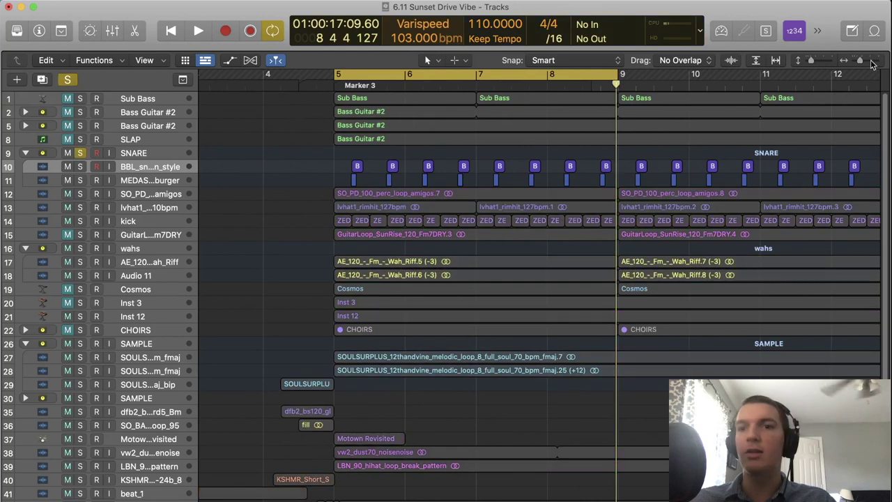
drag(864, 62, 817, 61)
click(81, 138)
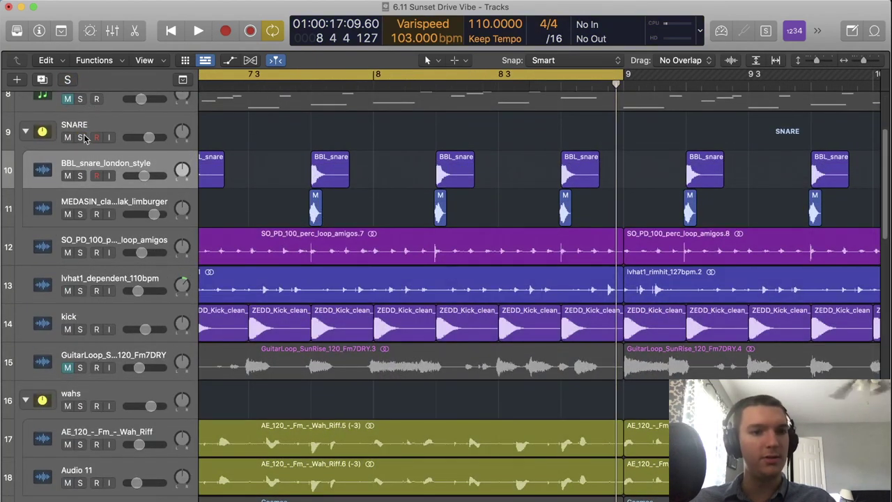
click(81, 138)
click(80, 137)
- Solo the BBL_snare_london_style track, add the MEDASIN clap track, audition both layers, and clear the solos
click(79, 176)
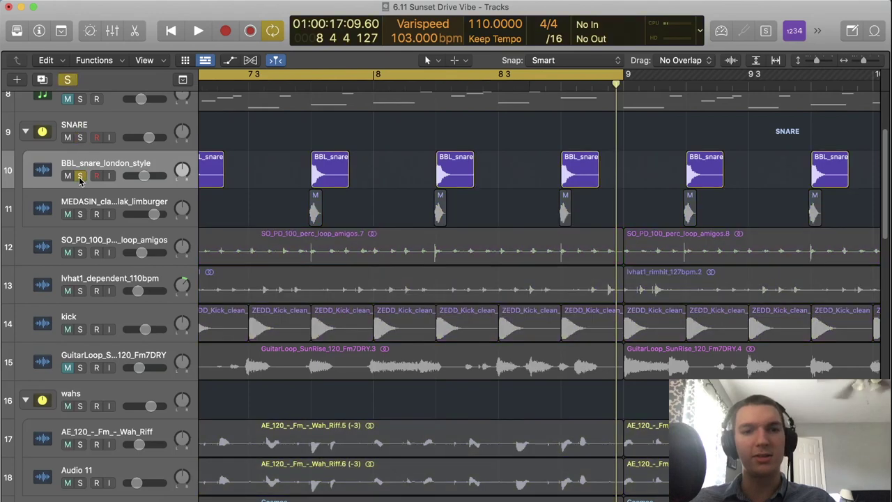
key(space)
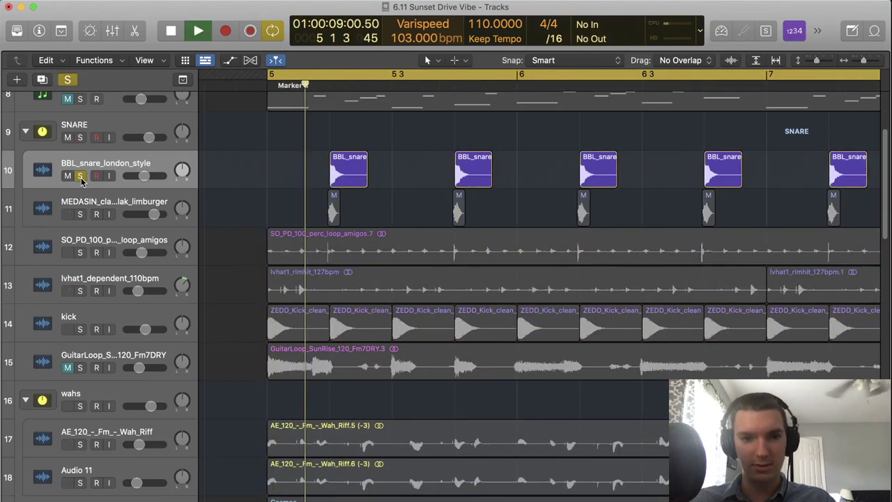
click(81, 214)
key(space)
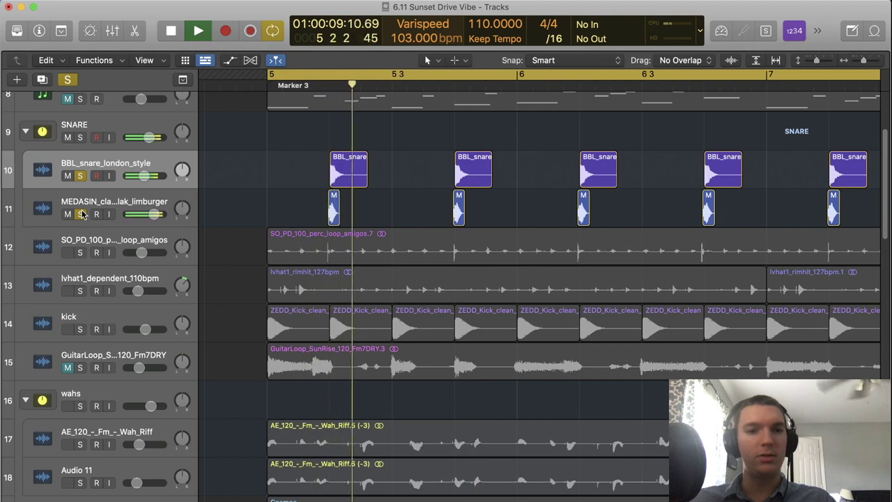
key(space)
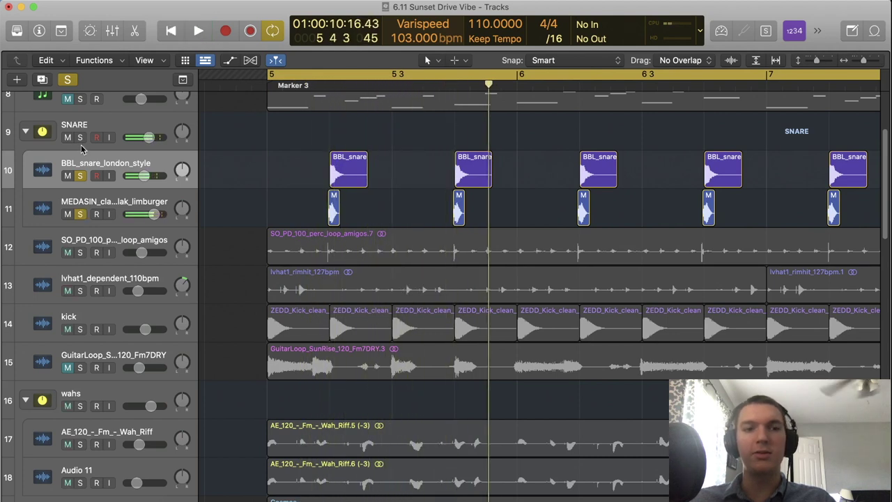
click(81, 176)
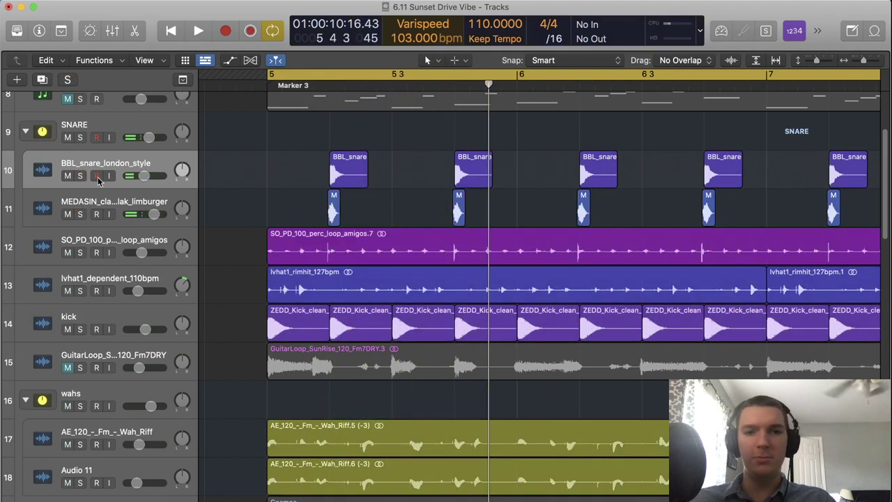
- Solo the kick track, audition it within the cycle range, and unsolo it
drag(816, 61, 813, 61)
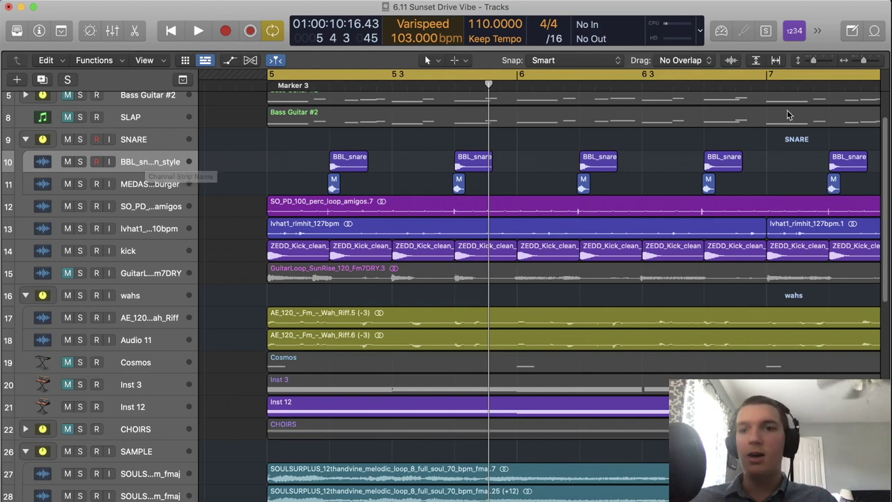
mouse_move(812, 60)
mouse_down()
mouse_move(862, 60)
mouse_move(813, 60)
mouse_up()
scroll(710, 131, down, 5)
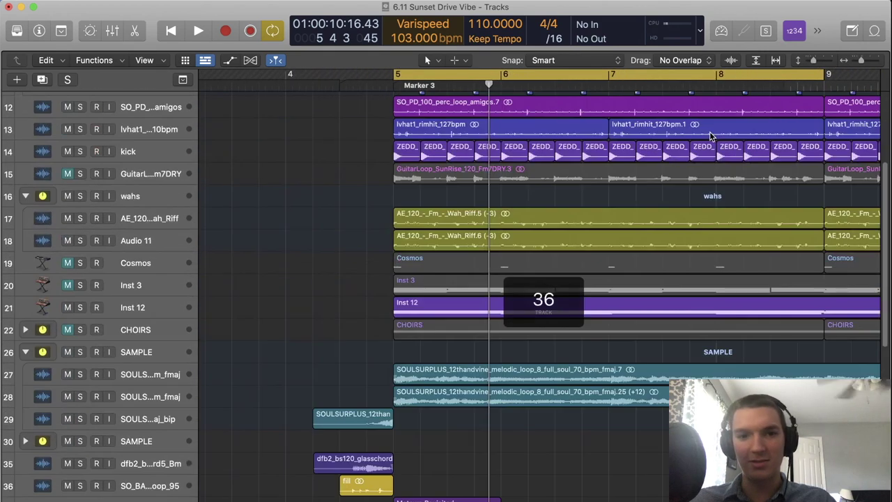
scroll(710, 131, up, 5)
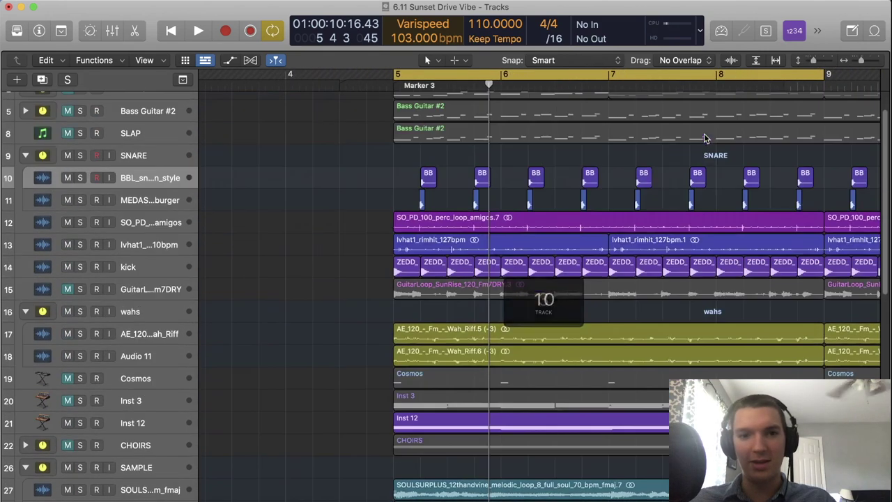
click(154, 268)
key(s)
key(space)
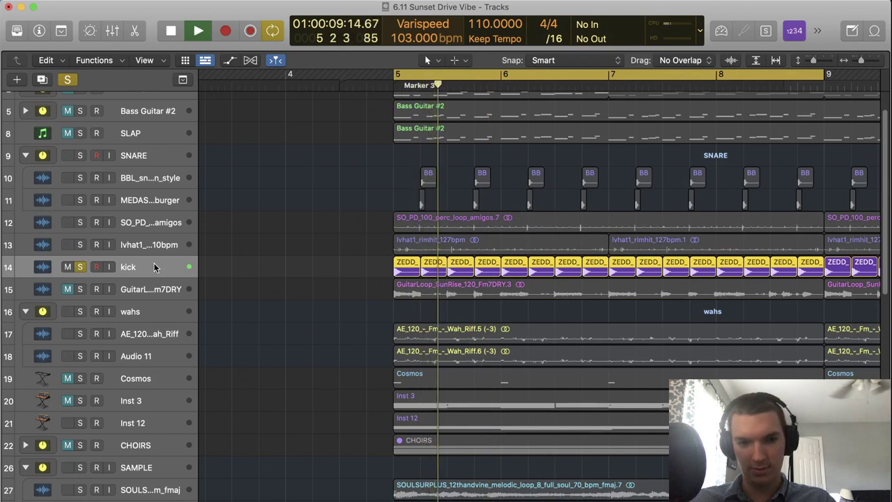
key(s)
key(space)
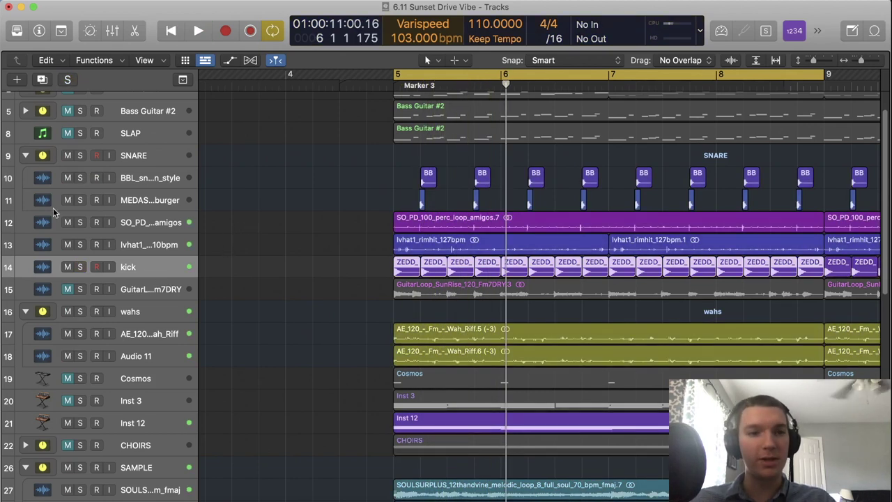
- Solo the SNARE stack and the kick together, audition the combination, and clear all solos
click(79, 156)
click(80, 267)
key(space)
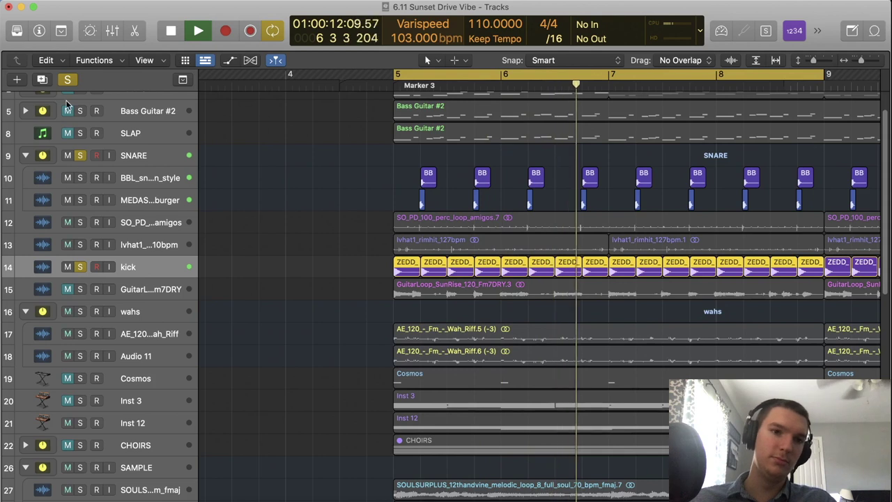
key(space)
click(69, 80)
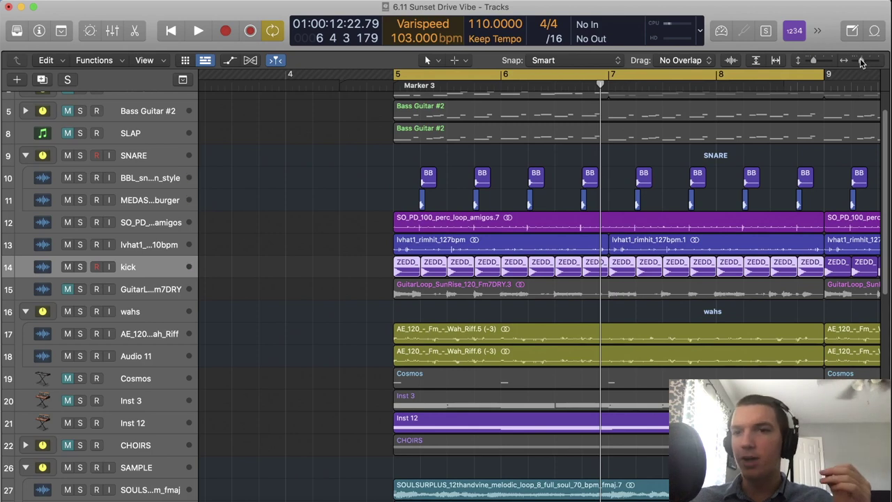
- Solo the SO_PD_100 perc_loop_amigos track, audition it, then unsolo it and stop playback
drag(861, 63, 858, 63)
click(164, 222)
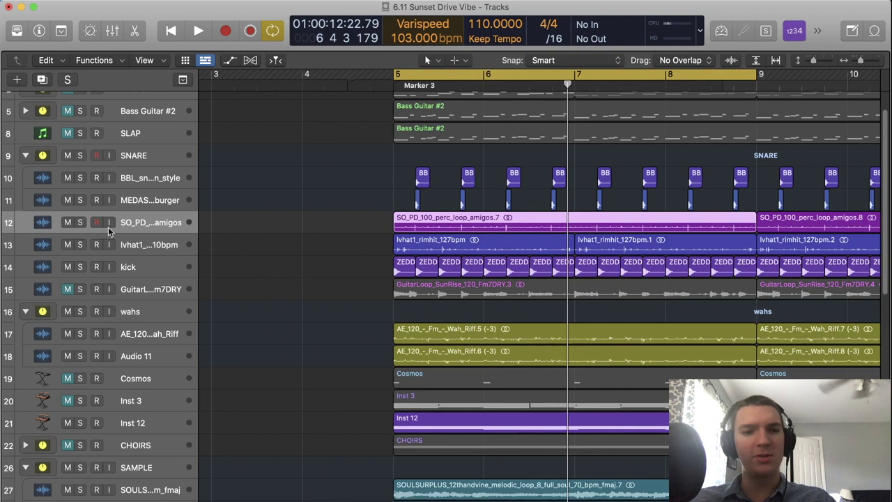
key(s)
key(space)
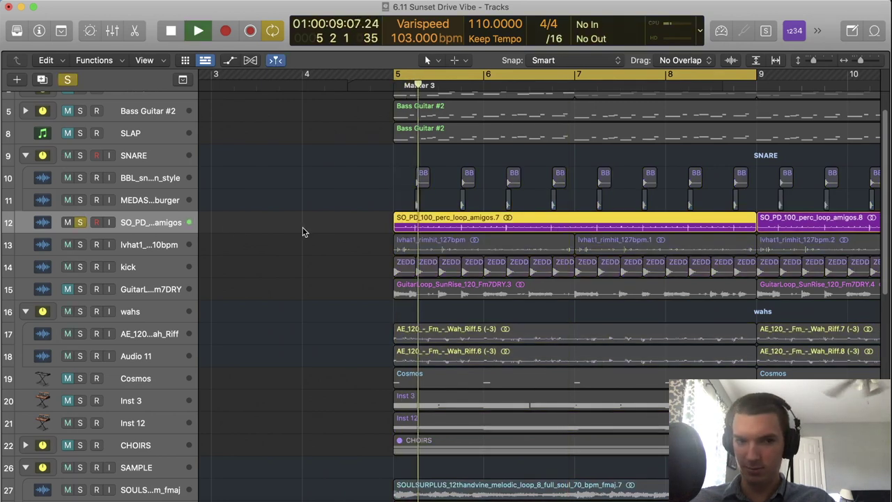
key(s)
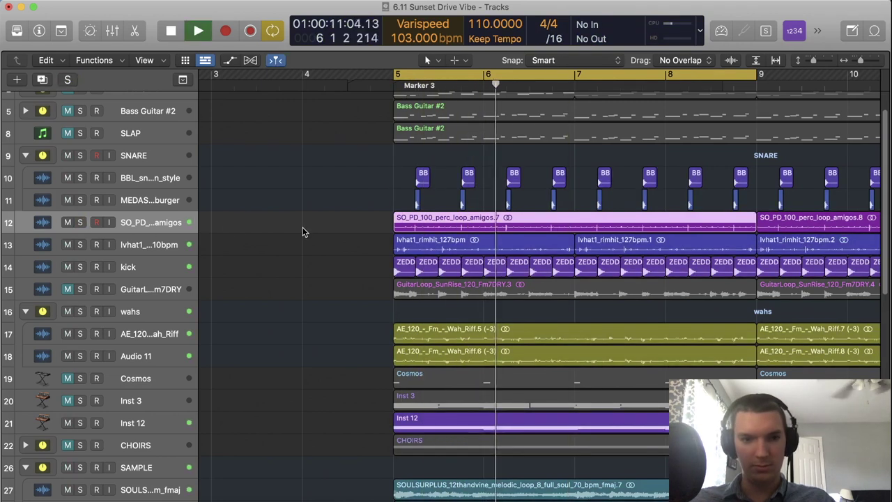
key(space)
- Solo the lvhat1_dependent_110bpm track and audition its rimhit loop
click(81, 251)
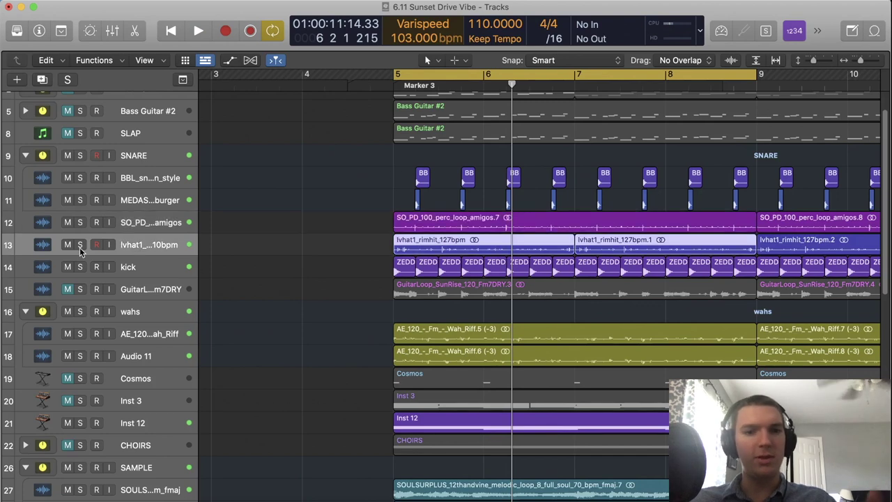
click(81, 245)
key(space)
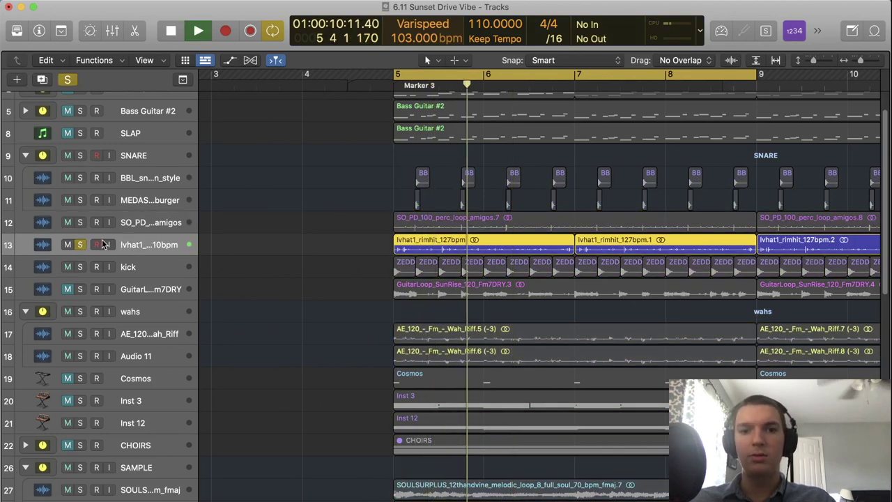
- Show the inspector for the perc_loop_amigos track and solo that track alongside the lvhat1 rimhit loop
click(38, 32)
click(311, 218)
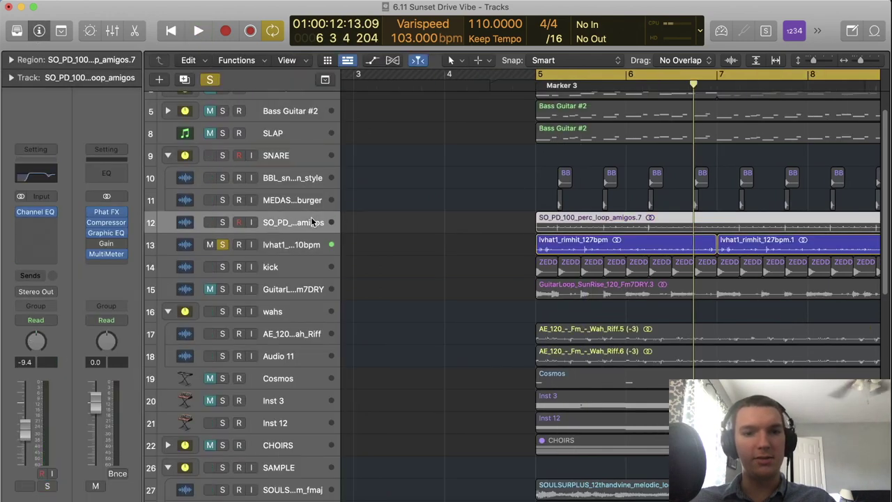
click(222, 222)
click(238, 223)
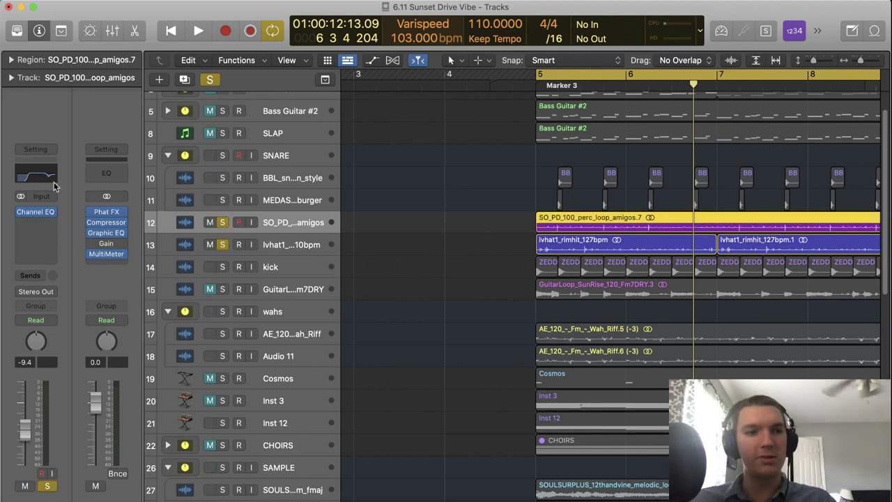
- Open the Compressor on the lvhat1_dependent_110bpm track, examine it during playback, then close it and unsolo both percussion tracks
click(295, 249)
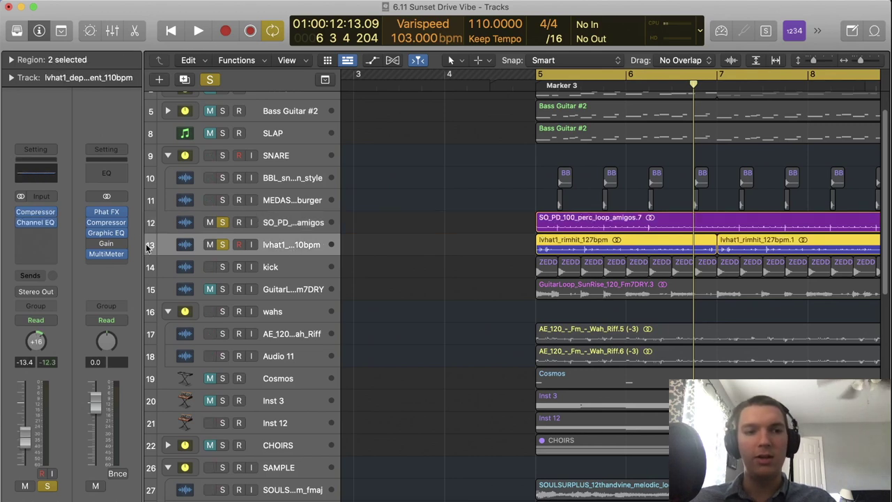
click(40, 218)
key(space)
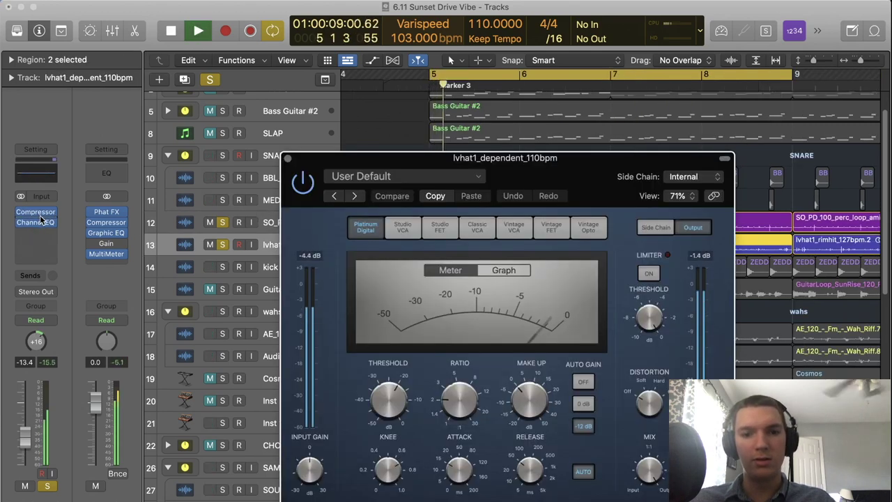
key(space)
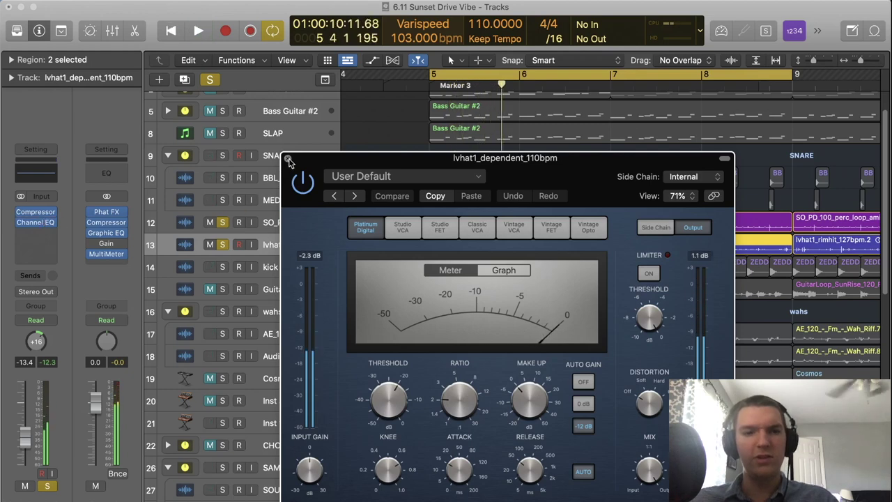
click(288, 159)
click(223, 223)
click(223, 244)
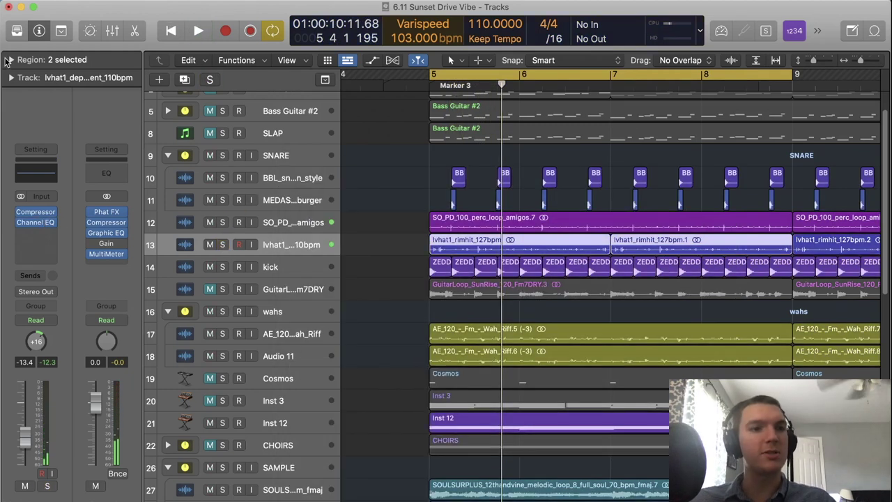
click(9, 60)
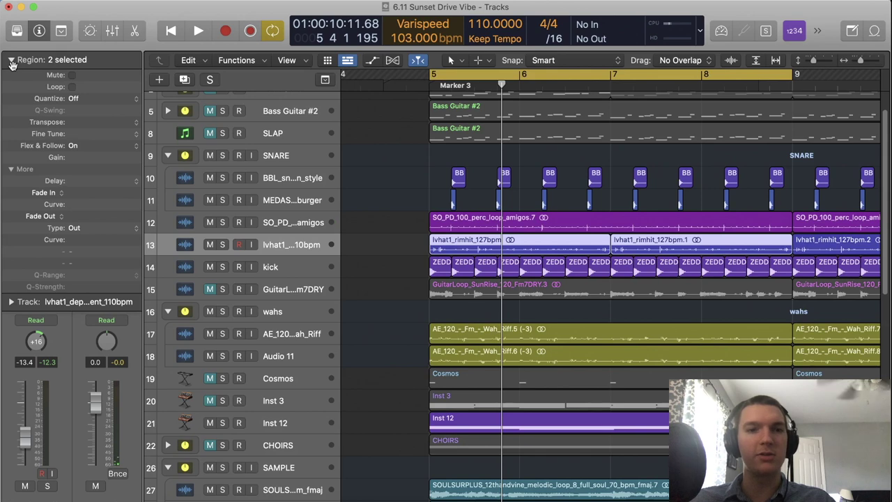
click(10, 61)
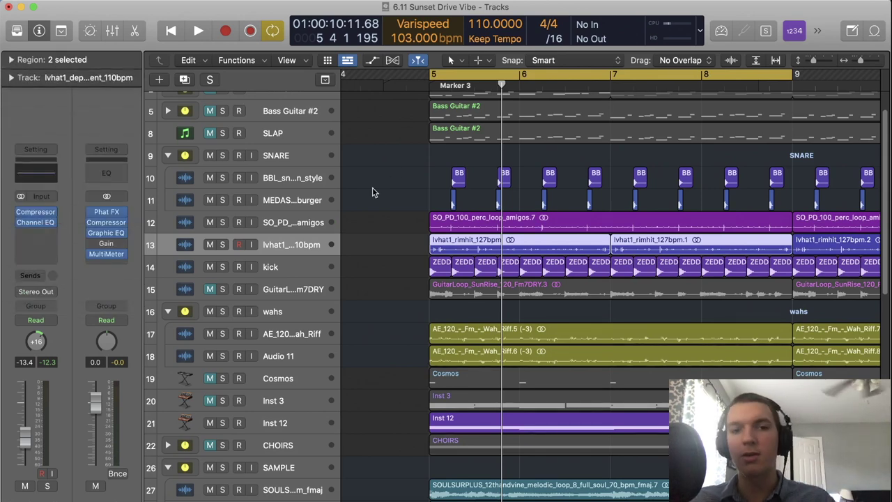
- Solo the SNARE stack, perc_loop_amigos, lvhat1 and kick tracks together and play the full drum section
click(222, 156)
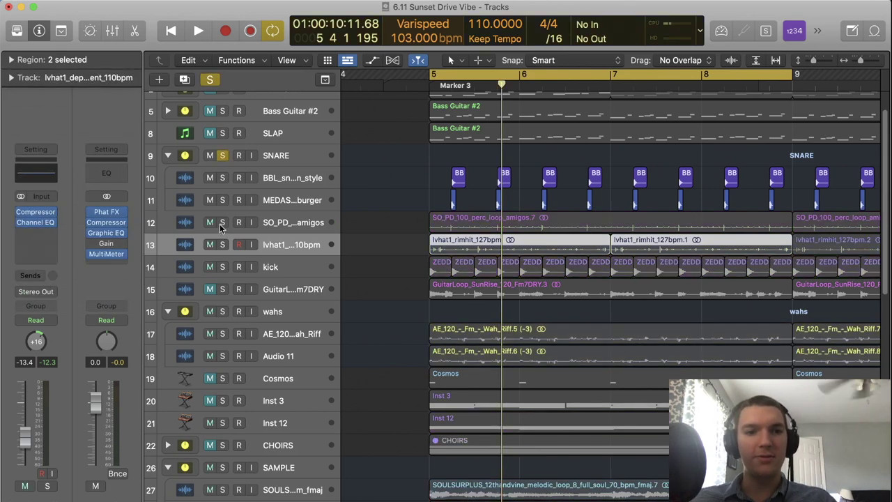
drag(221, 227, 224, 270)
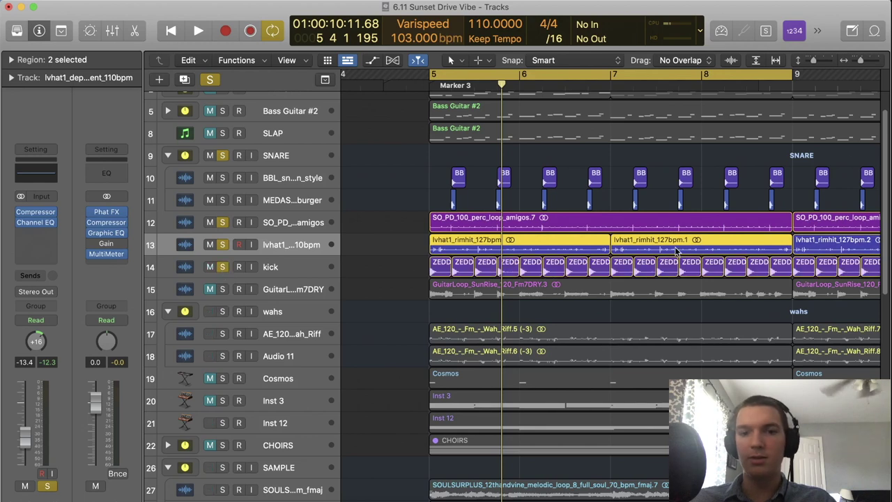
key(space)
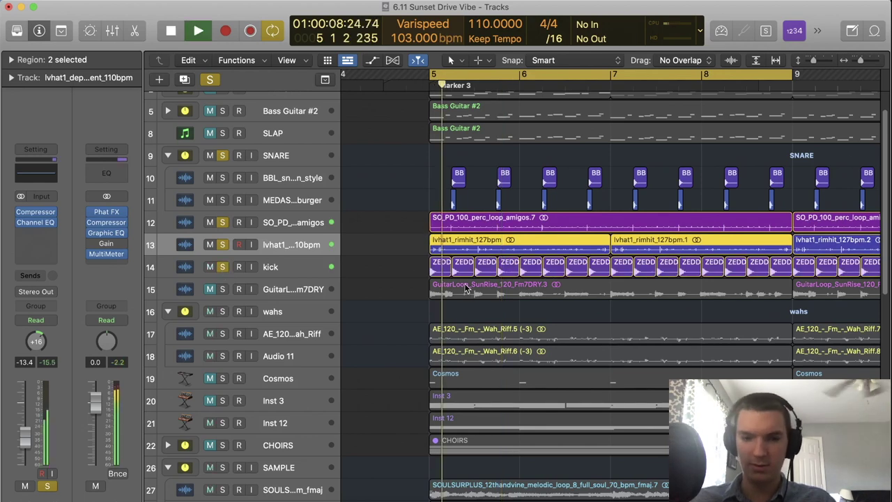
scroll(460, 279, down, 1)
scroll(467, 287, down, 5)
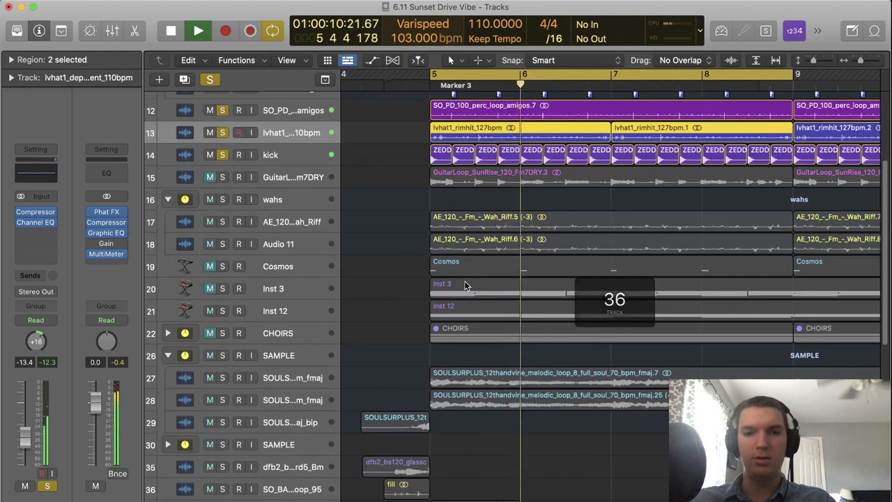
scroll(468, 289, up, 8)
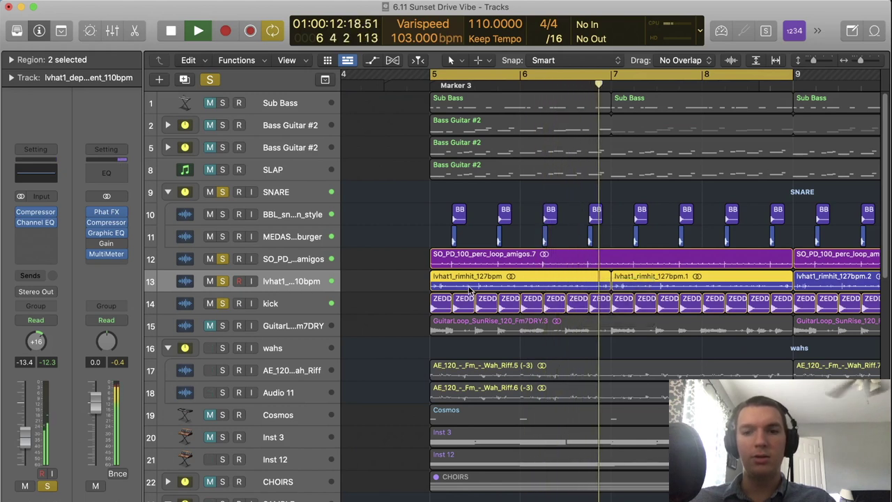
- Stop playback, turn off every active track solo and collapse the SNARE stack
key(space)
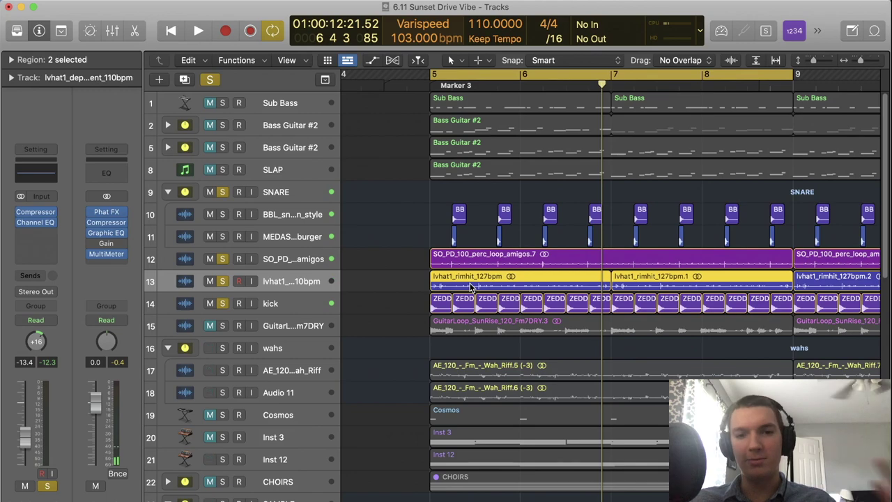
scroll(470, 287, down, 5)
scroll(469, 282, down, 6)
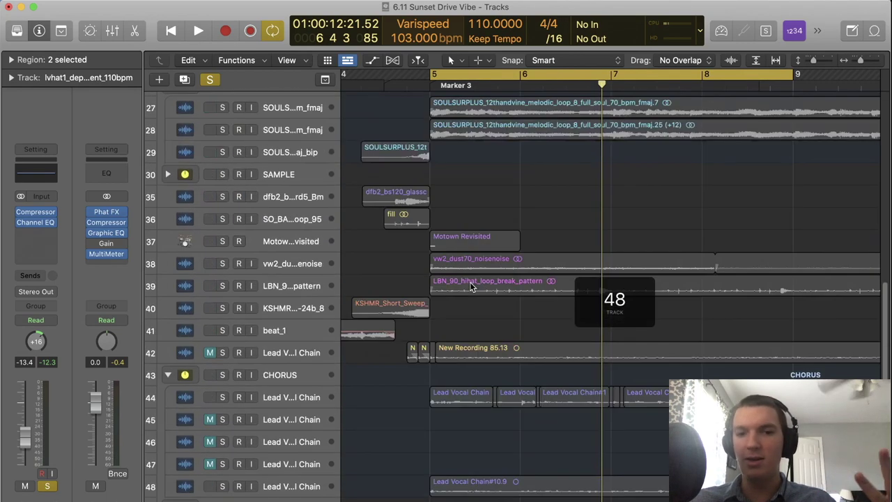
scroll(471, 284, up, 12)
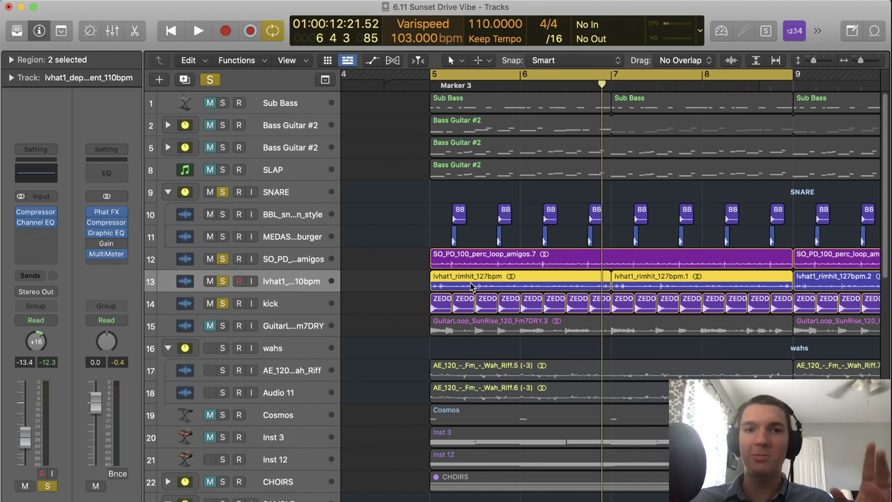
click(211, 80)
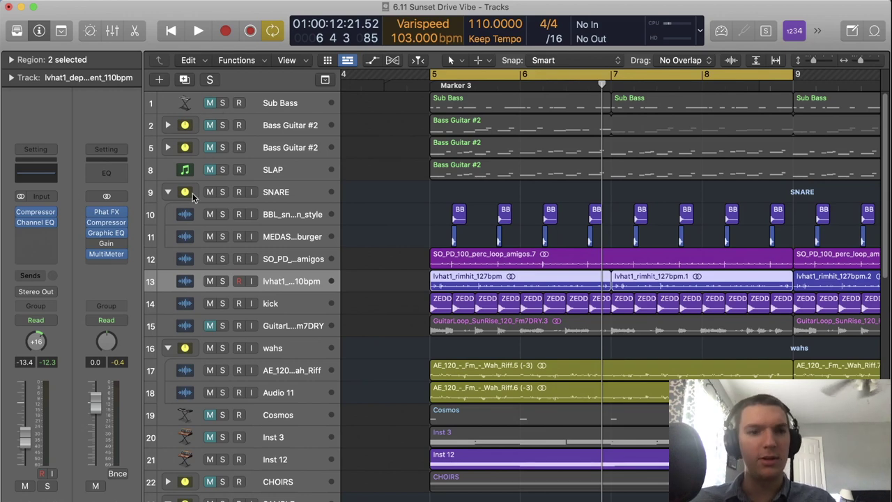
click(168, 192)
- Solo the CHORUS vocal stack and play its section from Marker 3
scroll(304, 240, down, 8)
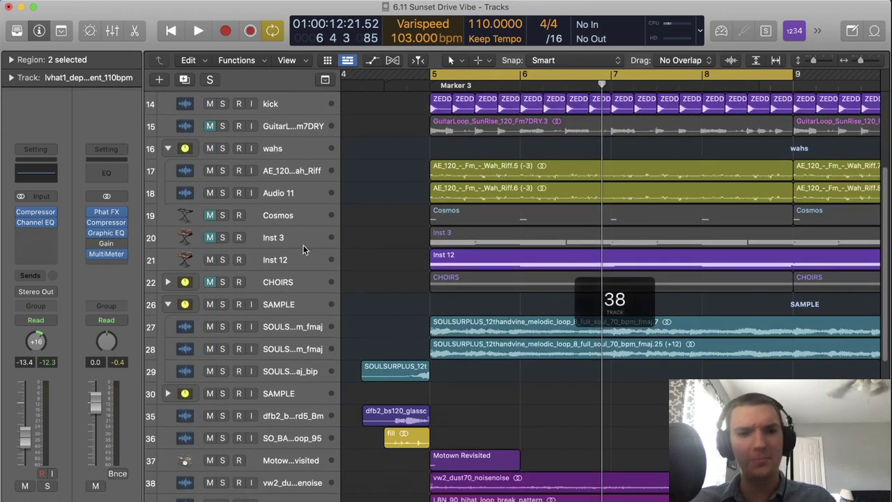
scroll(304, 241, down, 6)
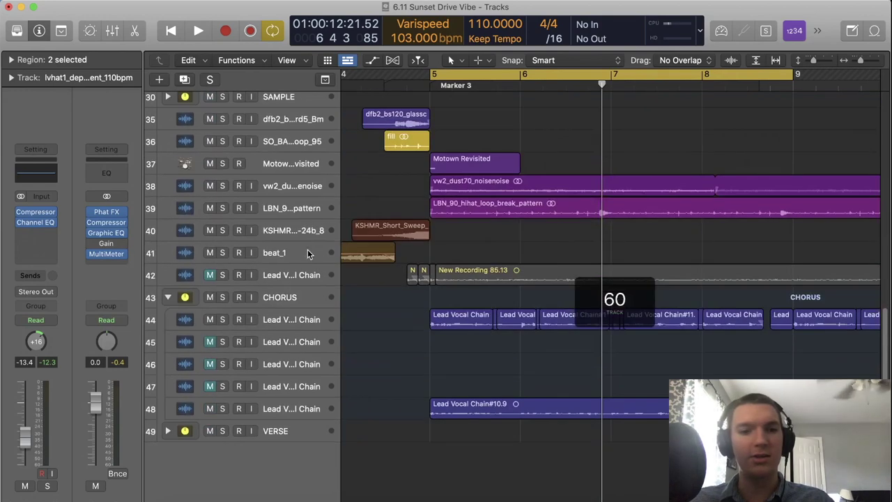
click(223, 298)
click(288, 301)
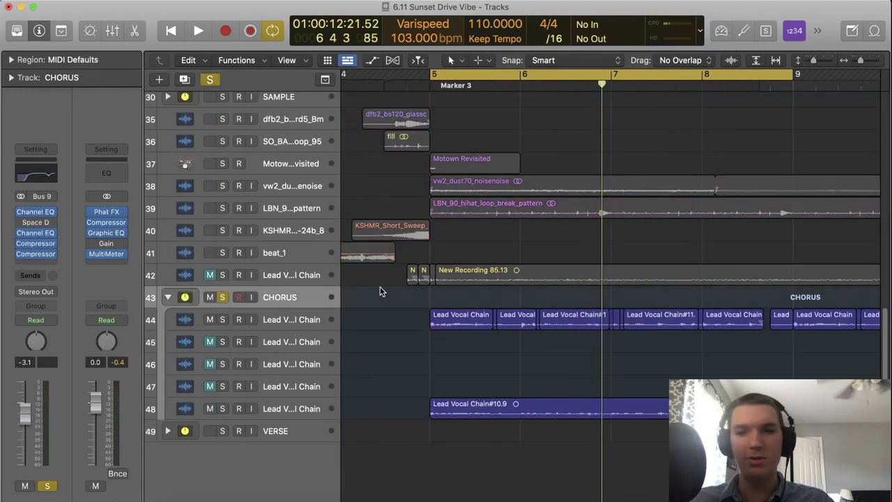
click(858, 61)
click(859, 61)
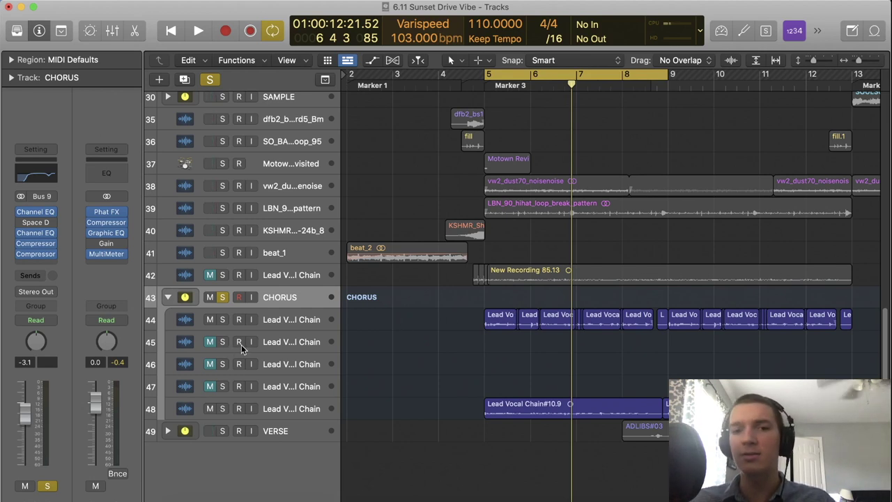
key(space)
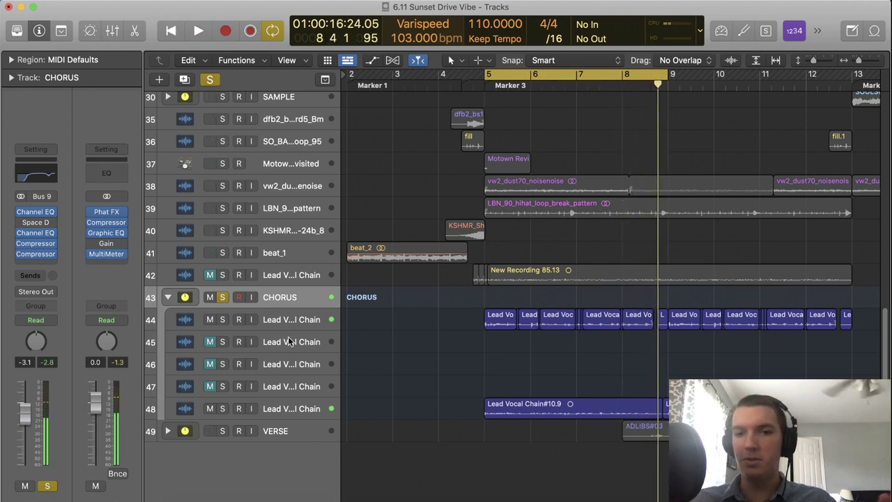
- Mute the Lead Vocal Chain on track 48, then solo and audition the Lead Vocal Chain on track 44
click(326, 320)
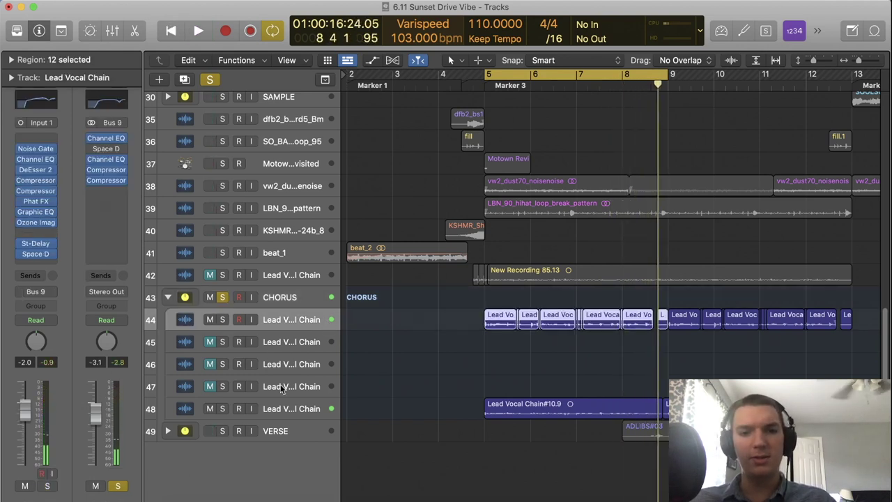
click(210, 409)
click(224, 319)
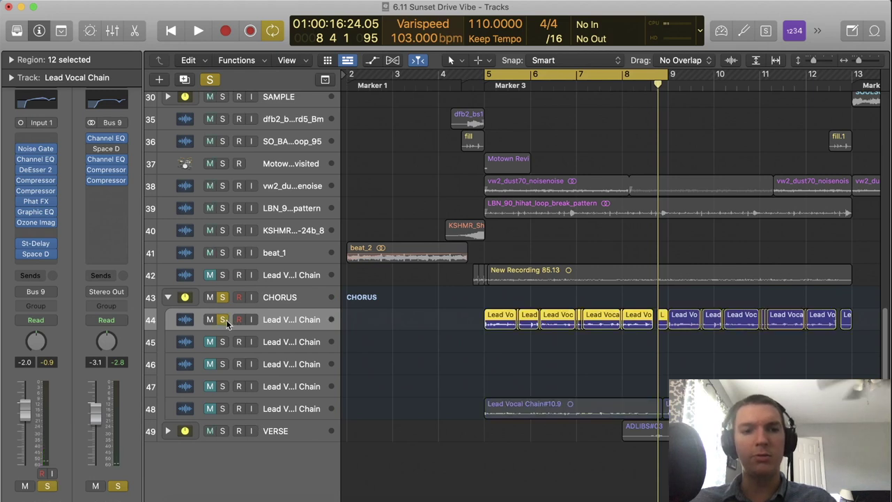
key(space)
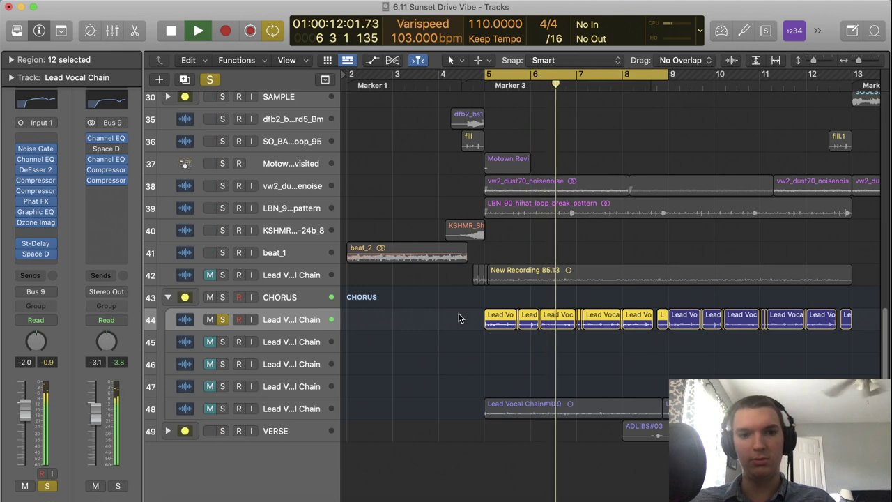
key(space)
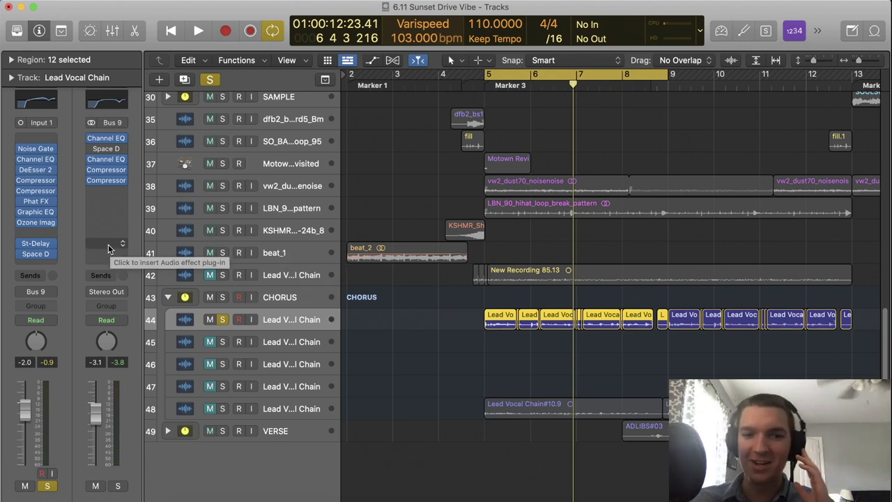
- Open the Noise Gate on the track 44 lead vocal, examine its threshold, attack and release settings, and close it
drag(859, 60, 819, 60)
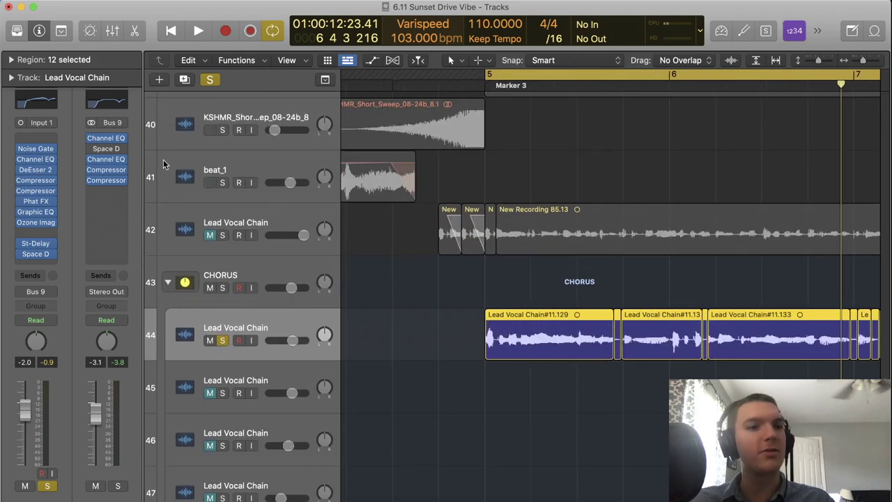
click(35, 149)
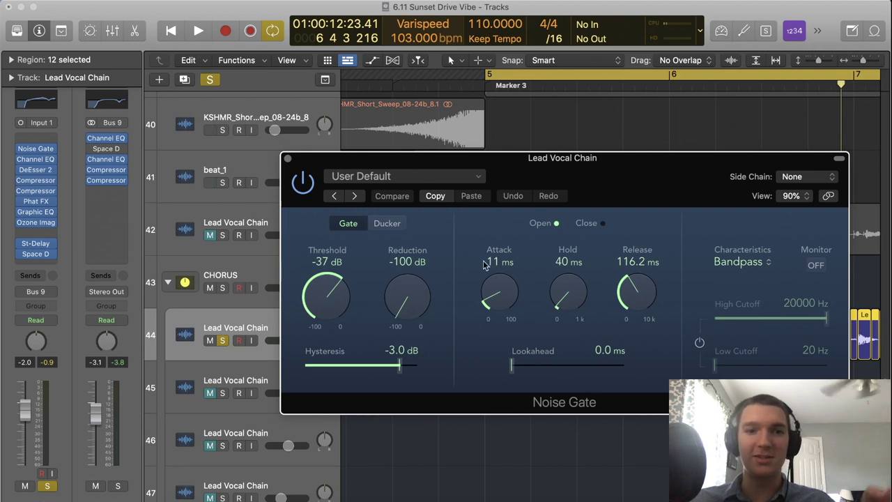
click(288, 159)
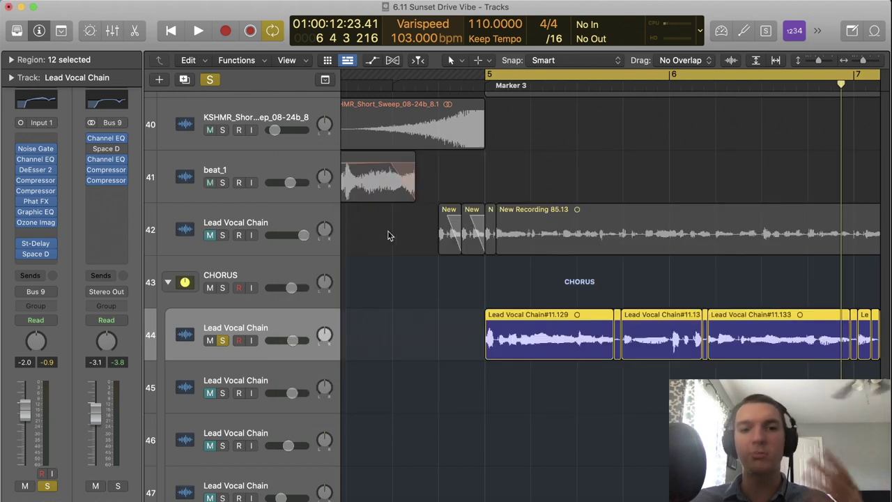
- Open the first Channel EQ on the track 44 lead vocal and bypass the plug-ins from DeEsser 2 through Space D
click(37, 161)
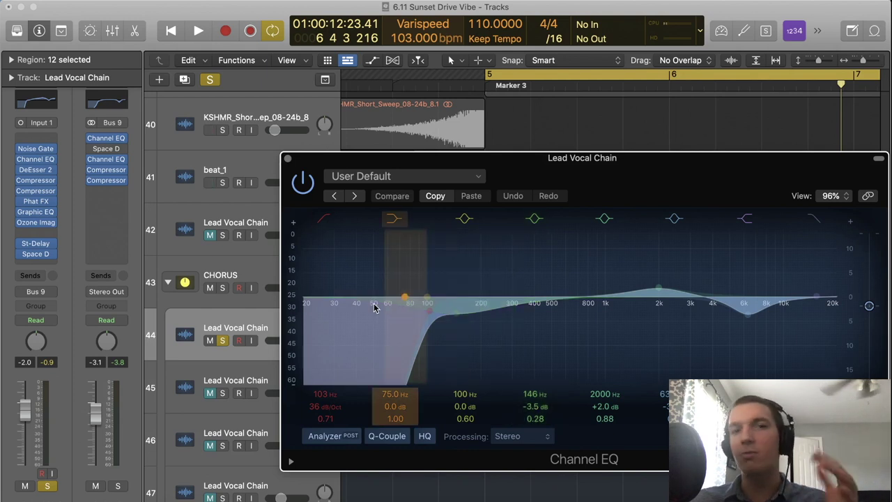
click(305, 181)
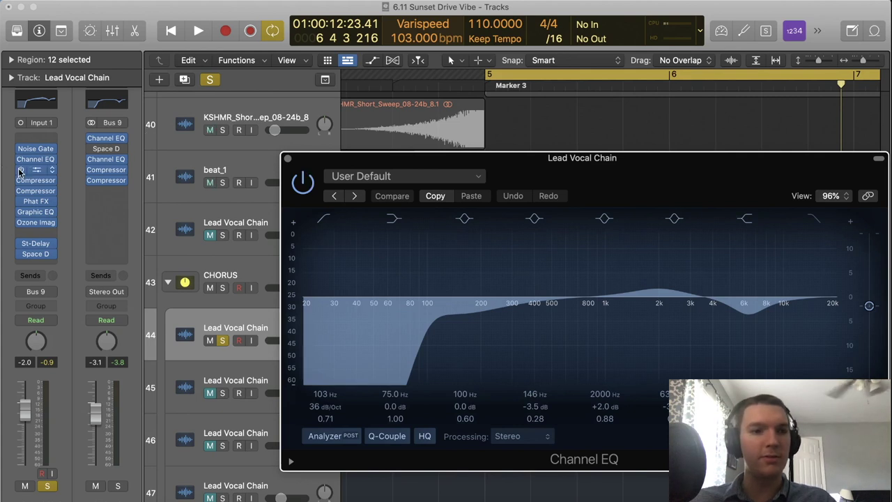
drag(19, 169, 16, 255)
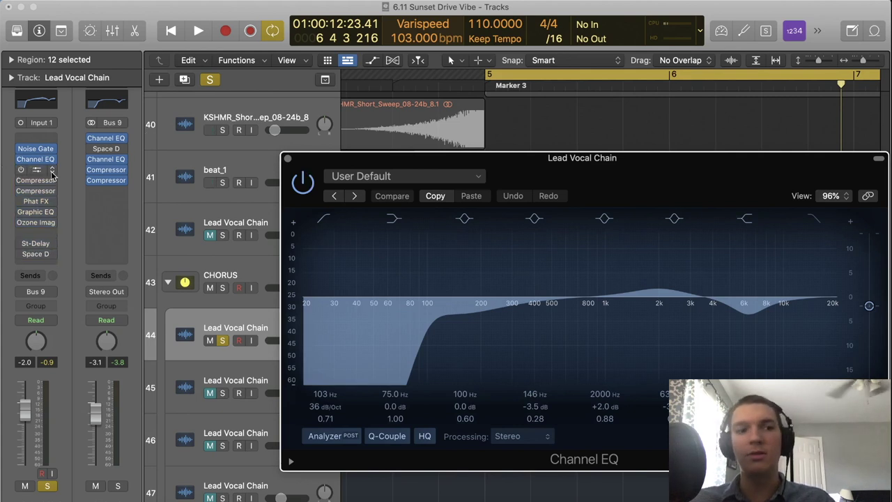
- Compare the lead vocal with the Channel EQ on and bypassed during playback, then re-enable the EQ and close it
key(space)
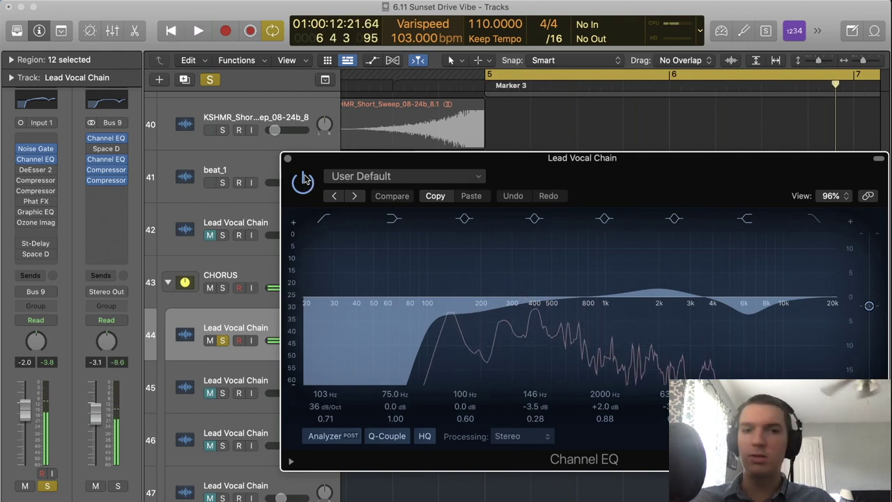
click(303, 178)
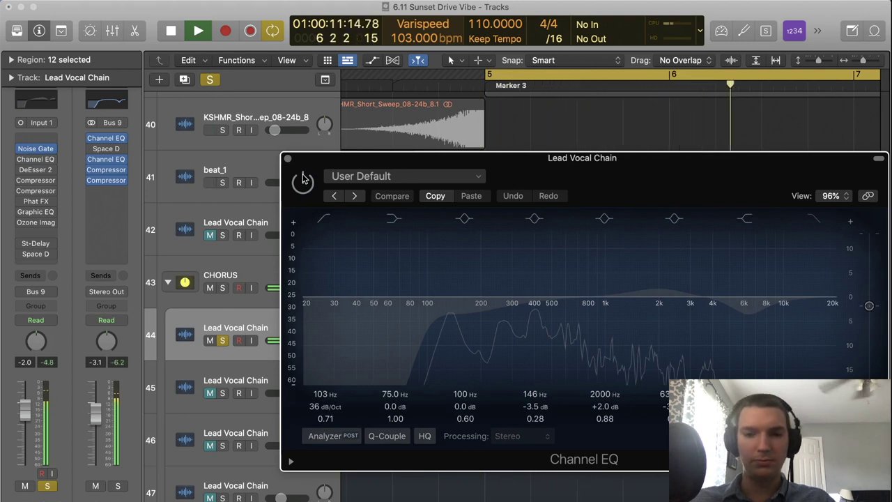
key(space)
click(303, 179)
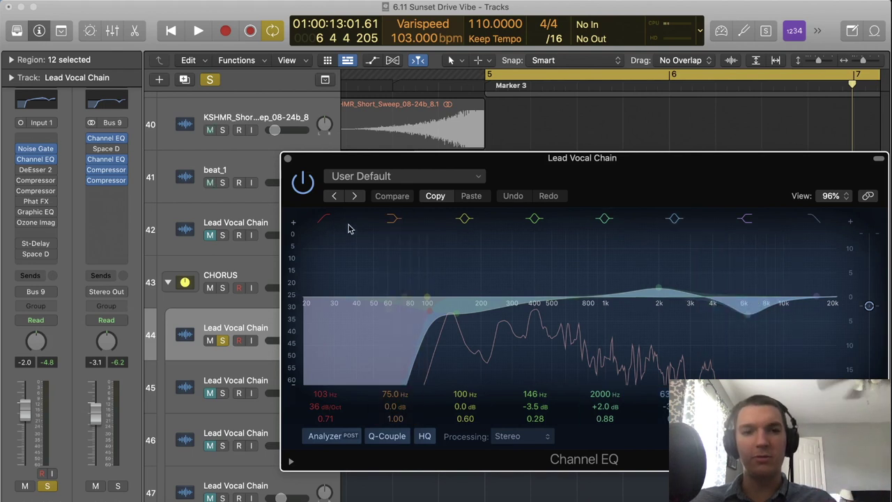
click(288, 159)
- Enable DeEsser 2 on the track 44 lead vocal, check its reduction during playback, and close its window
mouse_move(42, 170)
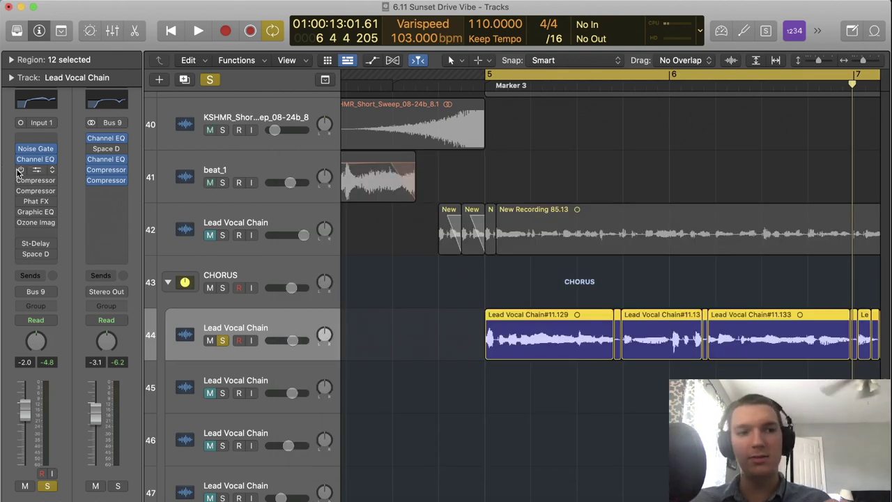
click(47, 170)
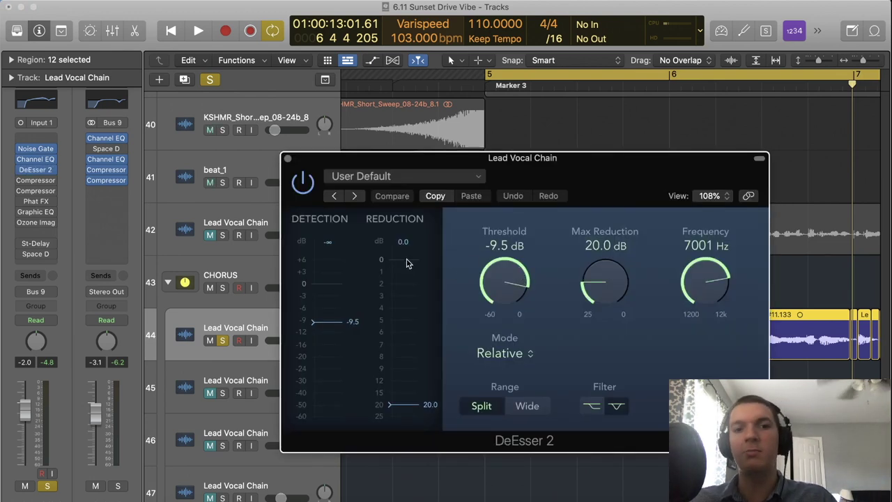
key(space)
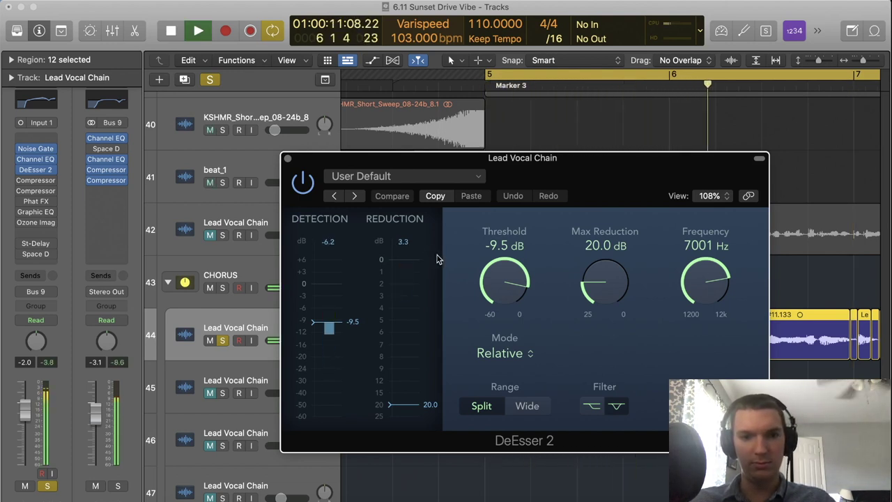
key(space)
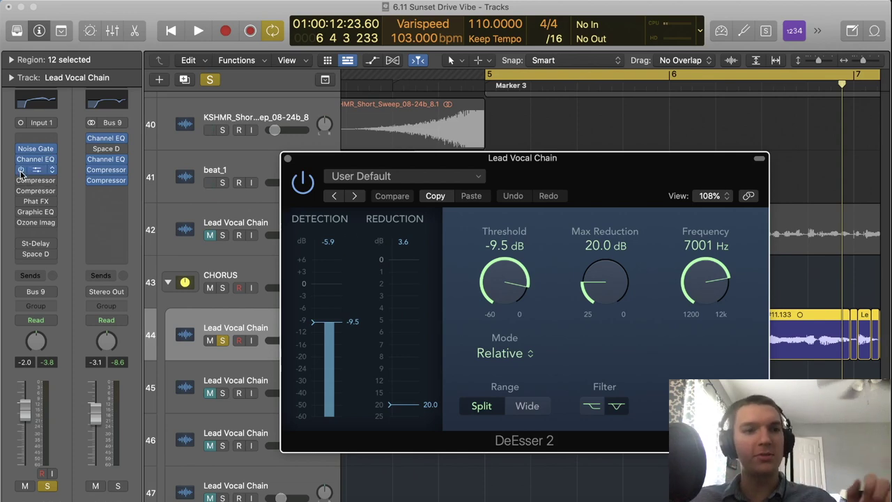
click(19, 171)
click(20, 172)
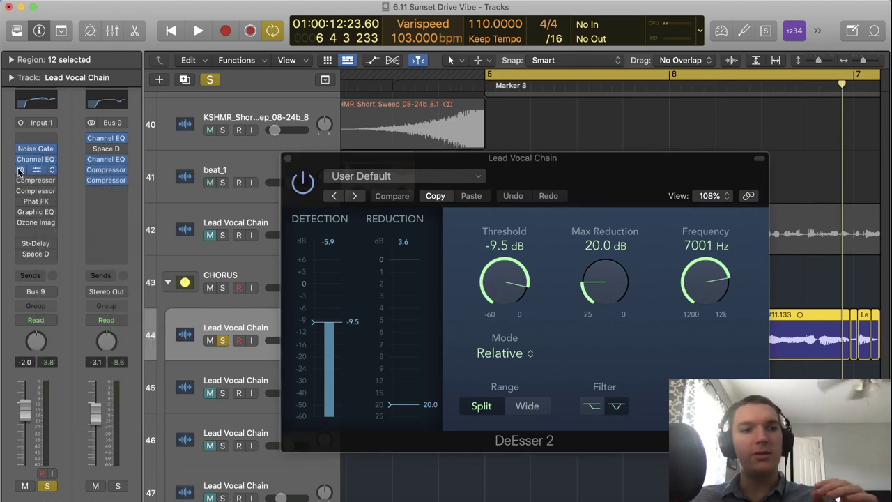
click(20, 170)
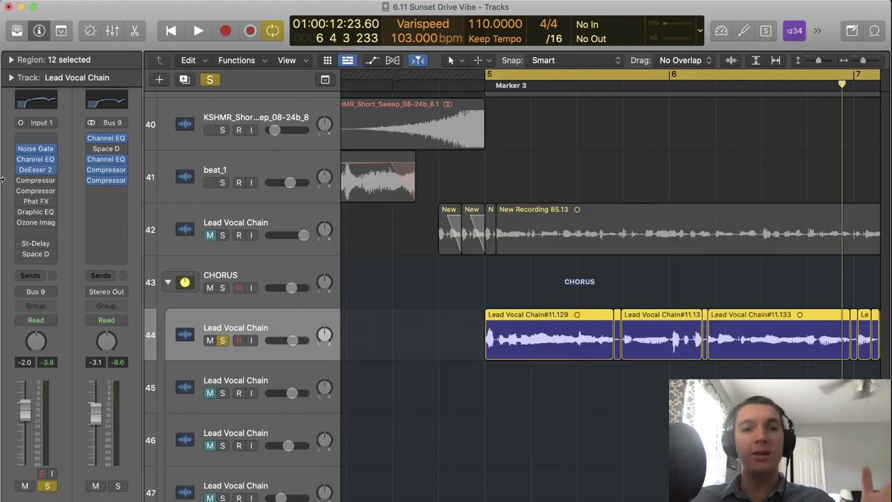
- Enable the first Compressor on the track 44 lead vocal, examine its gain reduction during playback, and close it
click(36, 180)
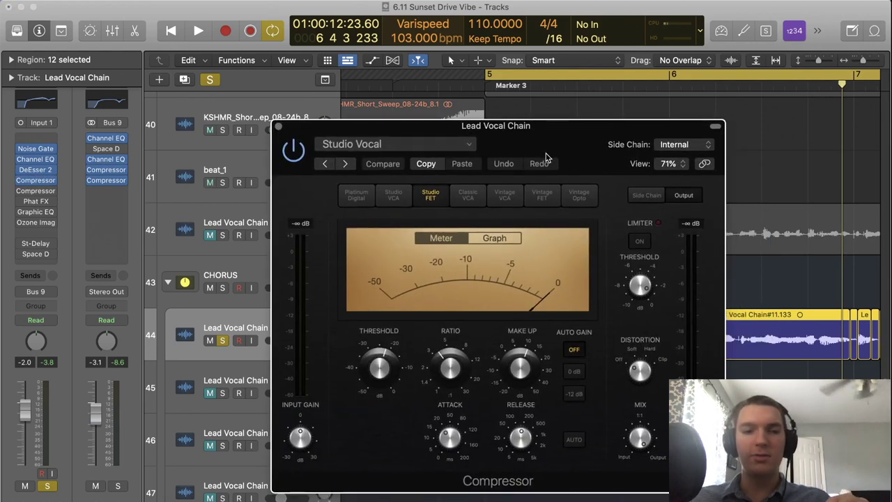
key(space)
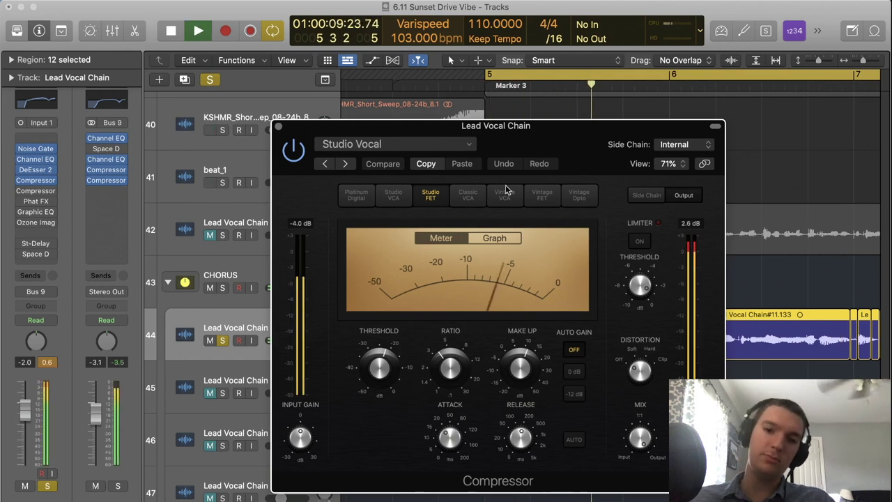
key(space)
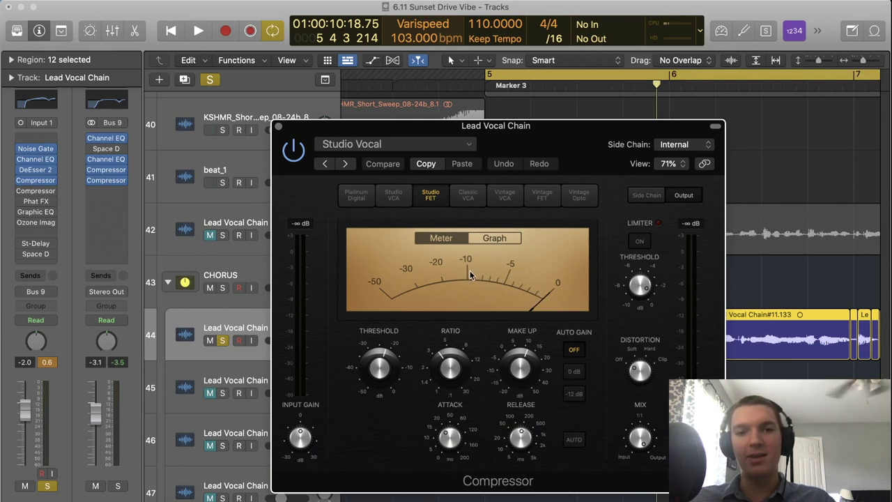
key(space)
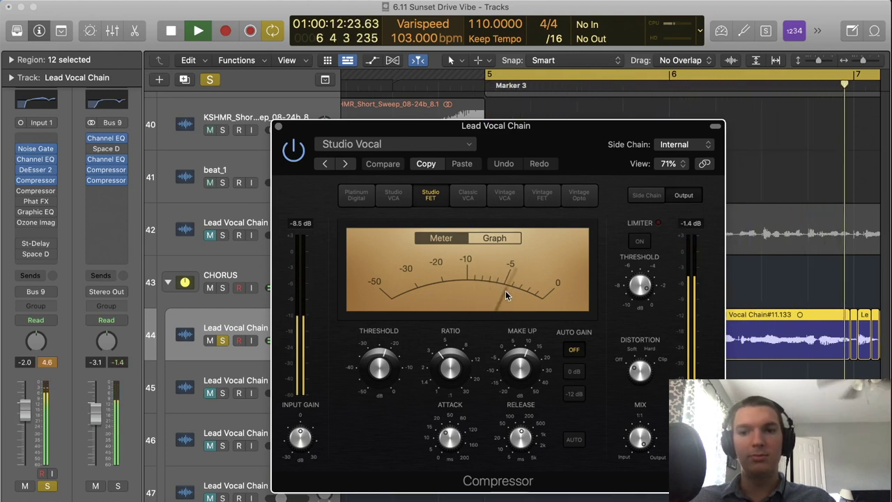
key(space)
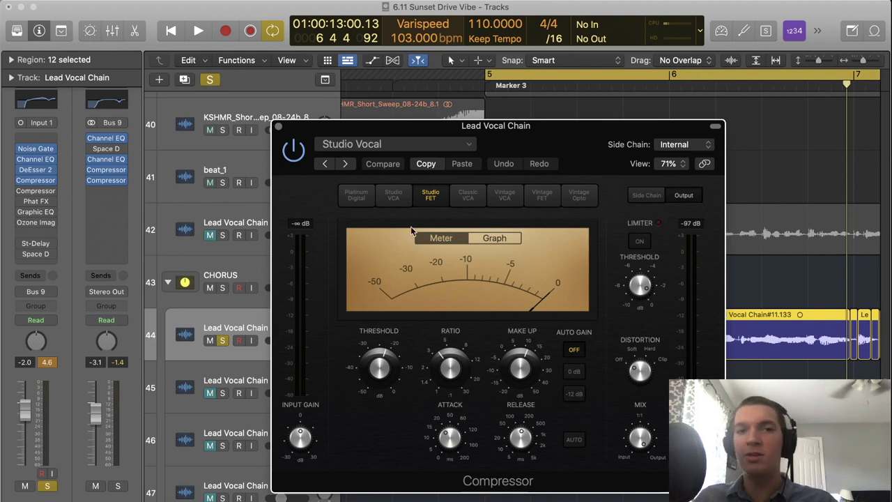
click(278, 127)
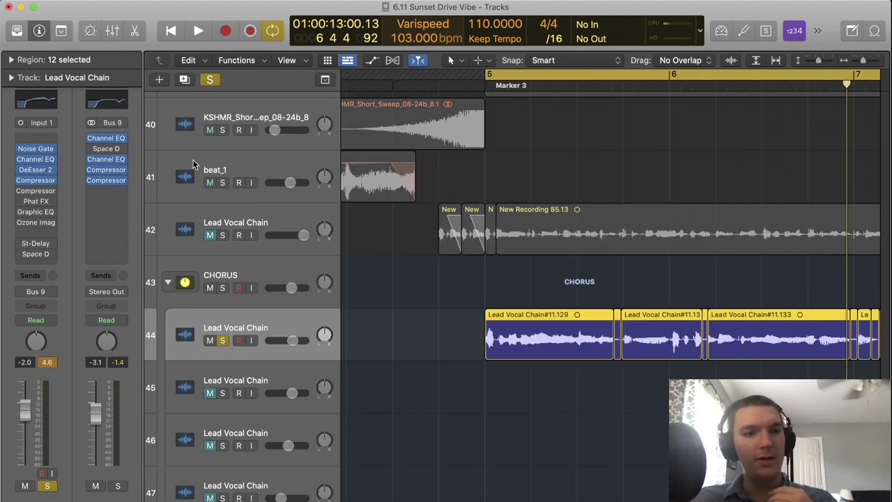
- Enable the second Compressor on the track 44 lead vocal and examine the first Compressor's ratio, attack and release, closing its window
click(36, 179)
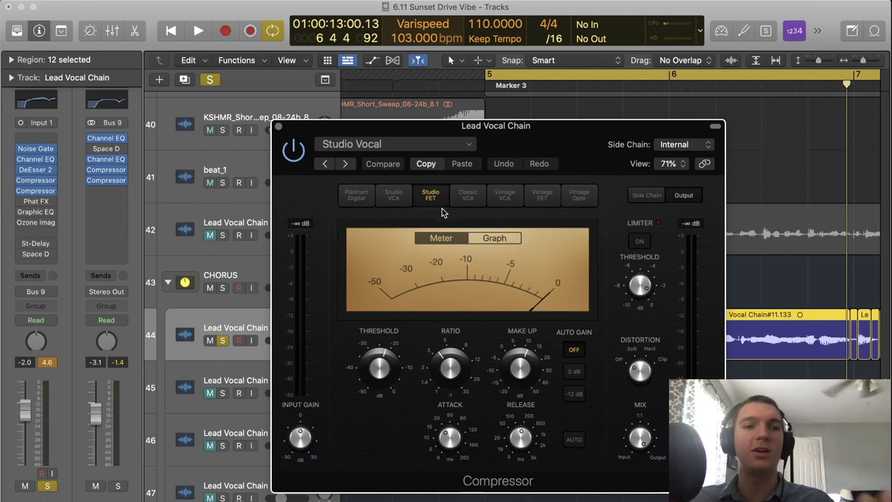
mouse_move(479, 350)
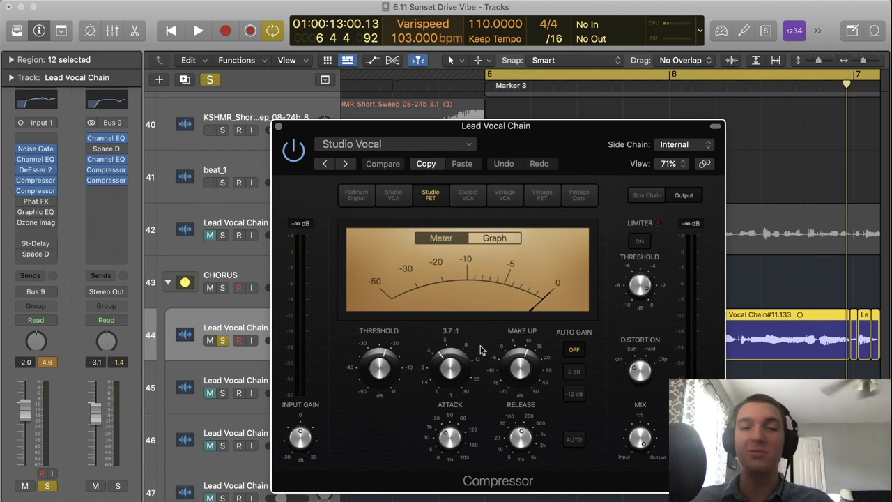
mouse_move(454, 446)
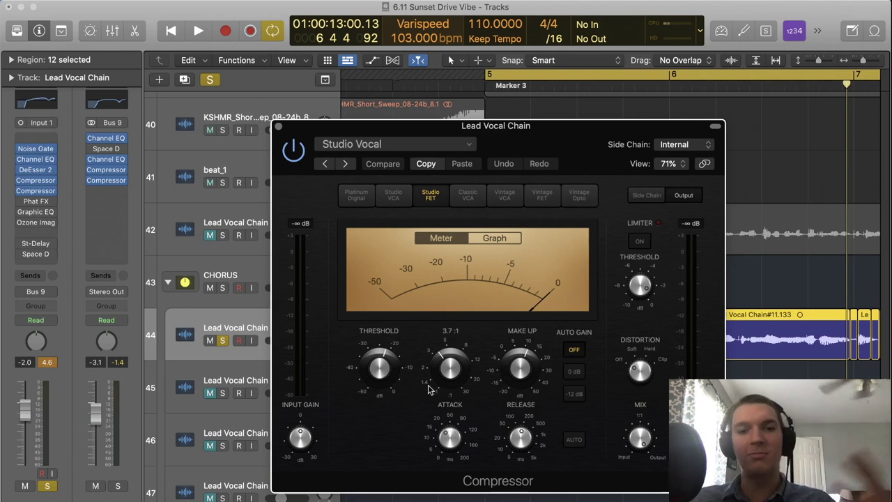
mouse_move(540, 438)
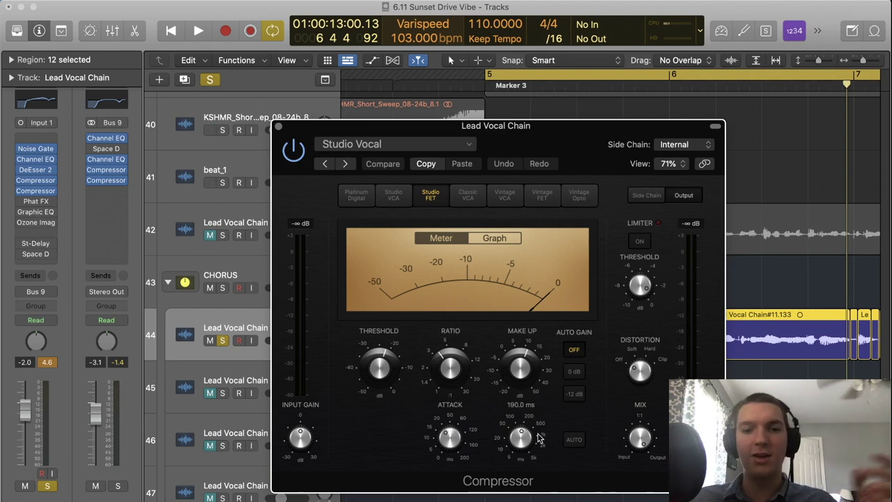
click(279, 127)
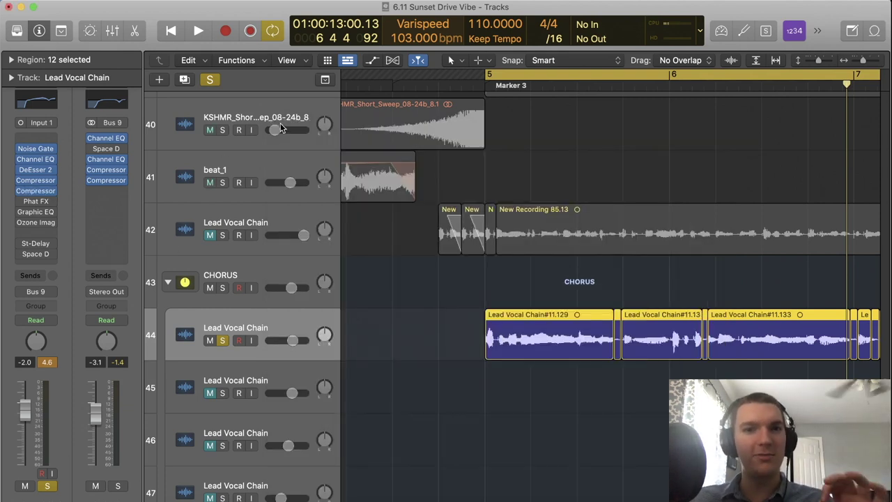
- Open the second Compressor on the track 44 lead vocal, examine its gain reduction in the Graph display during playback, and close it
click(38, 191)
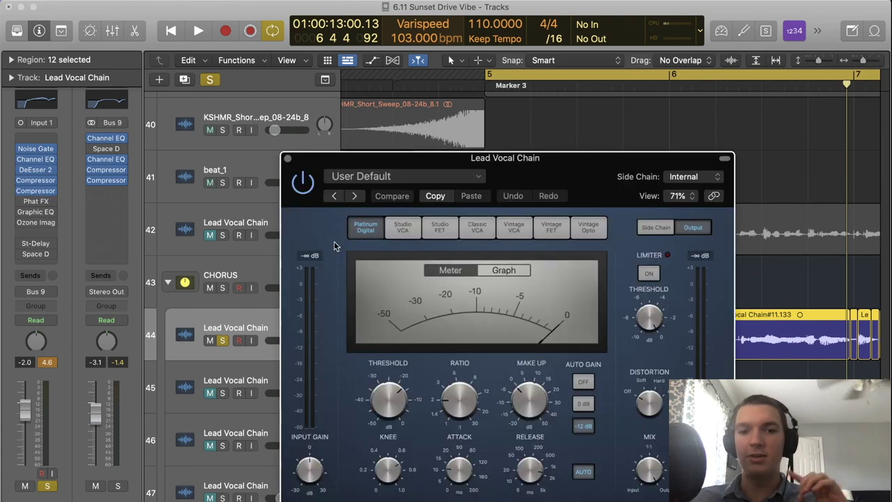
click(516, 272)
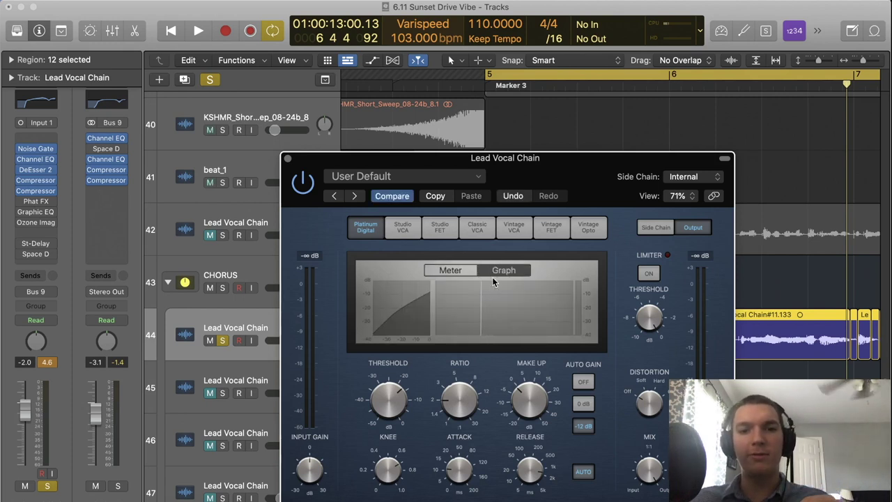
key(space)
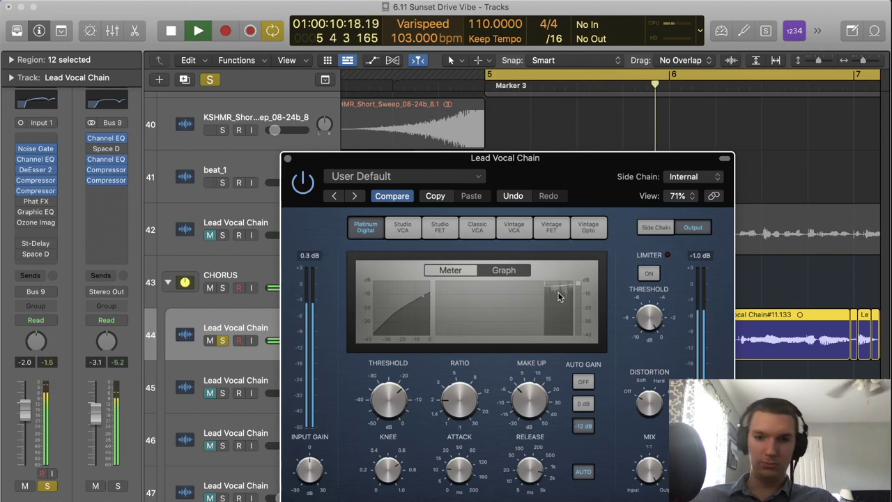
click(453, 271)
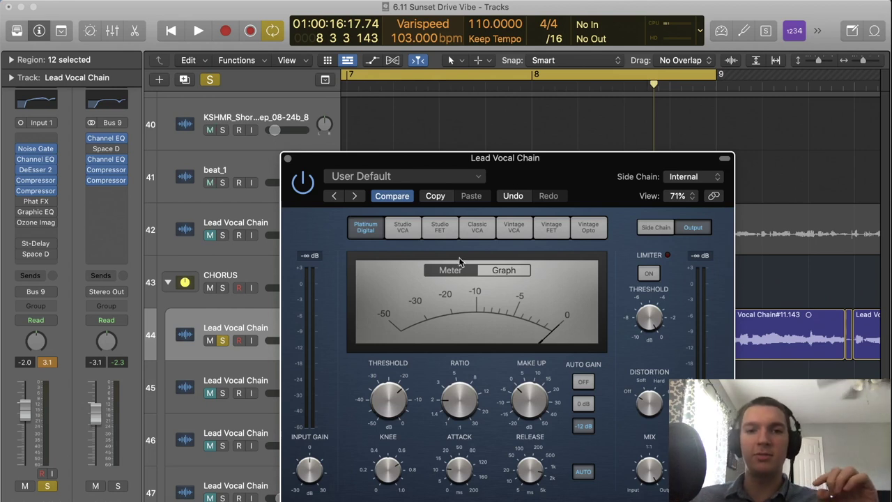
click(503, 274)
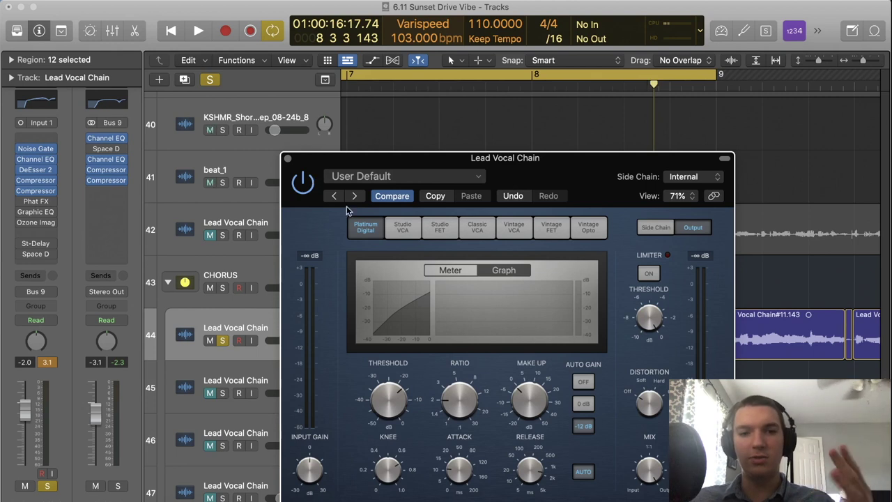
click(287, 159)
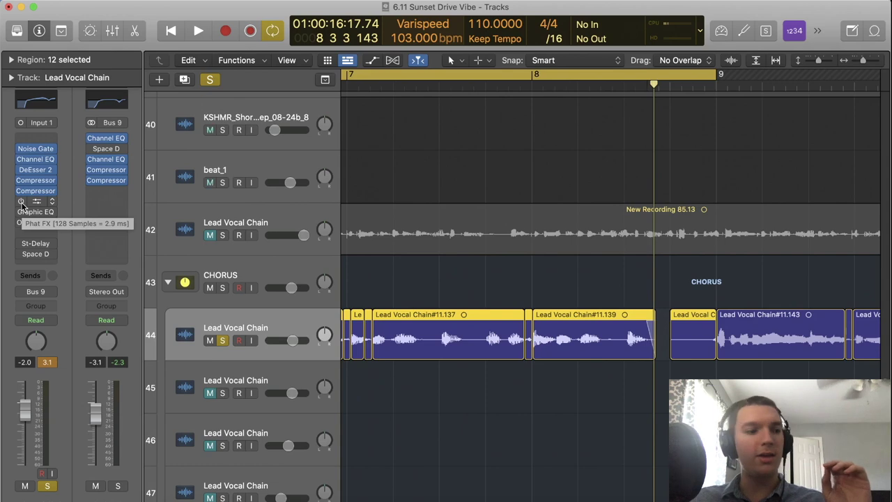
- Enable Phat FX on the track 44 lead vocal, open it and audition its distortion during playback
click(34, 202)
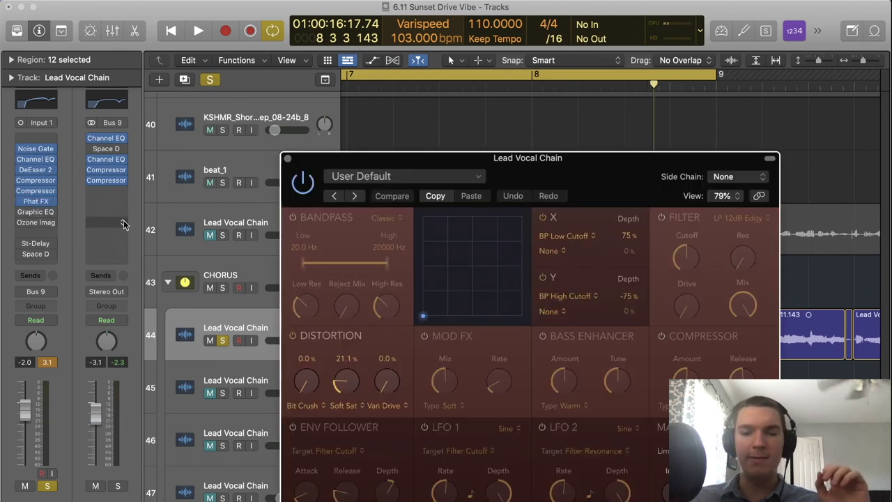
drag(540, 177, 438, 55)
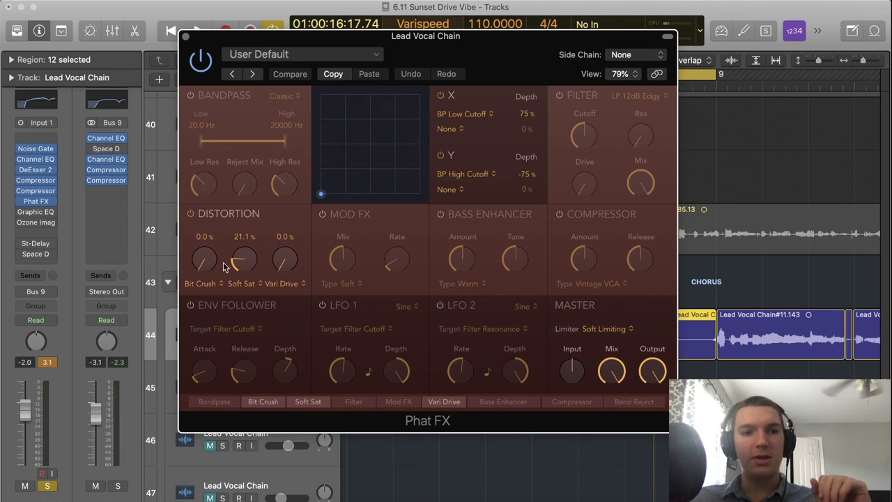
drag(463, 65, 485, 172)
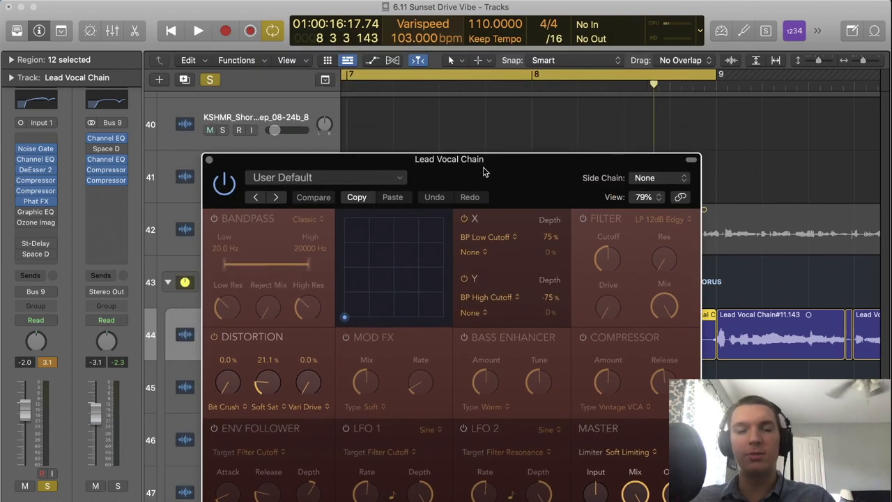
key(space)
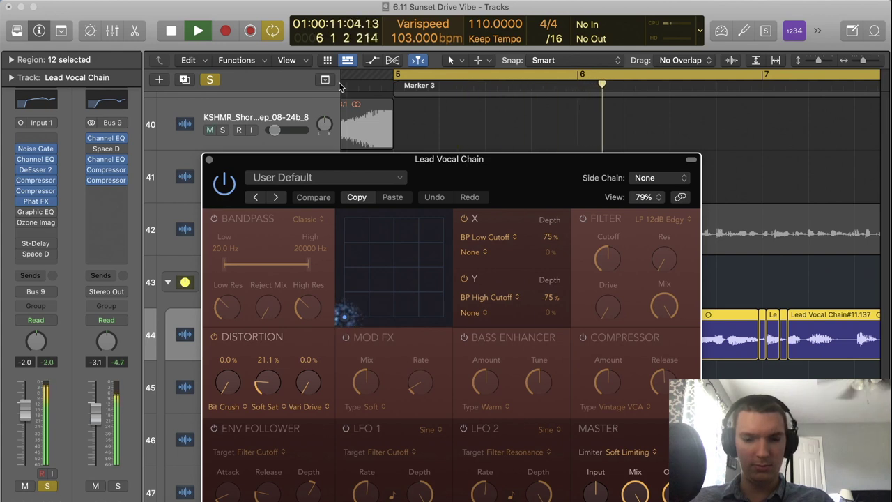
key(space)
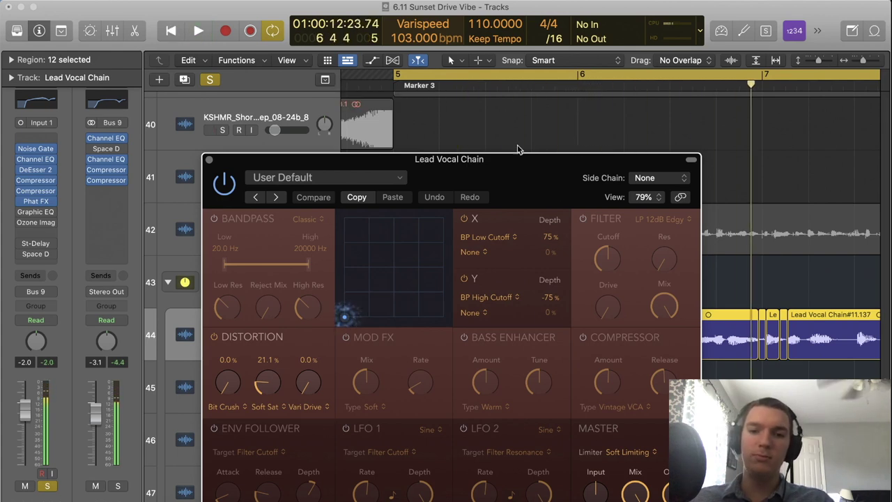
drag(519, 197, 506, 99)
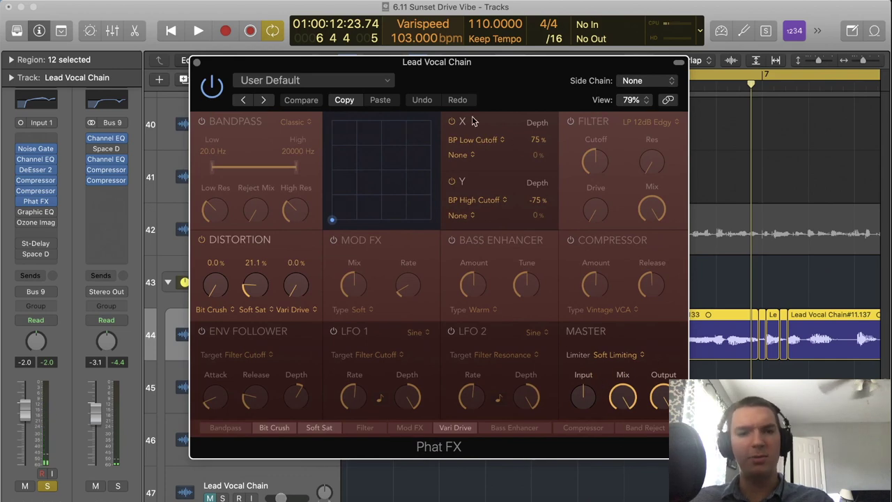
drag(449, 69, 484, 88)
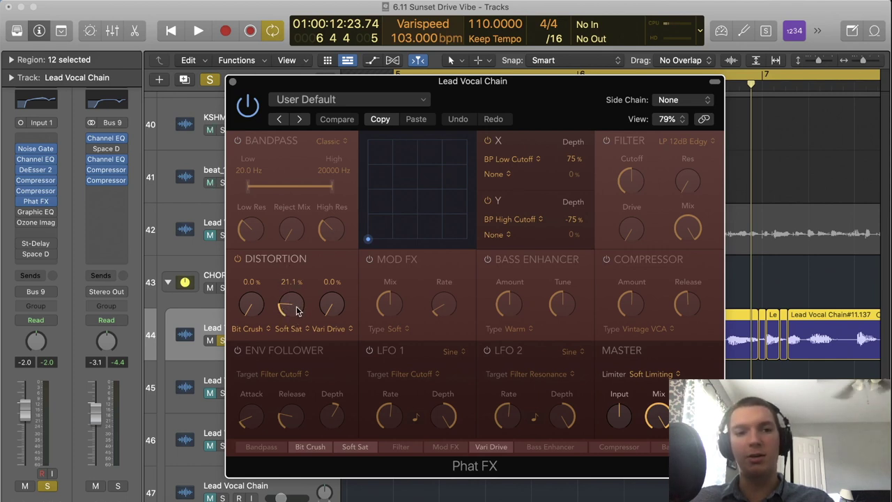
- Set the Soft Sat amount in Phat FX's distortion section to 21.8% during playback
key(space)
mouse_move(296, 310)
mouse_down()
mouse_move(295, 247)
mouse_move(294, 310)
mouse_up()
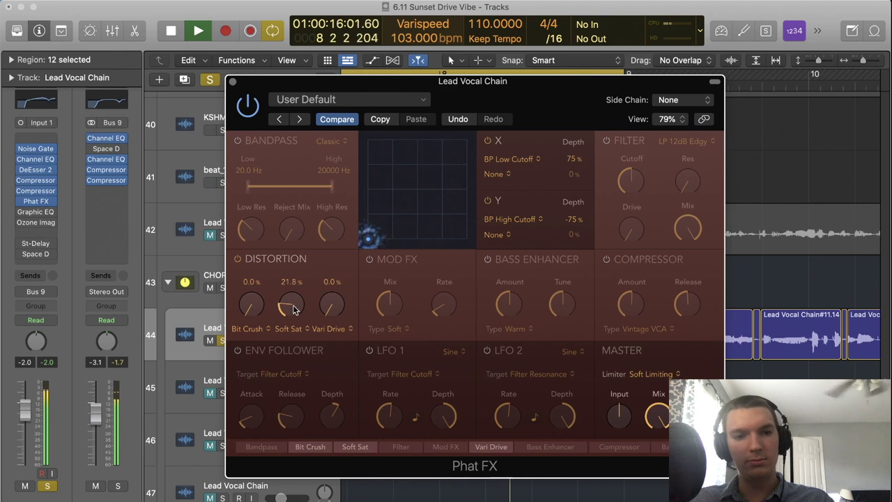
key(space)
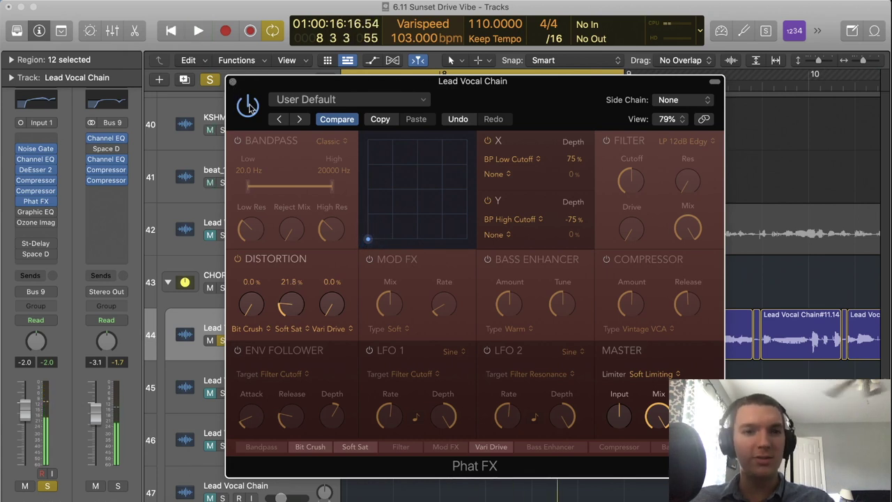
- Compare the lead vocal with Phat FX bypassed and on during playback, leave it enabled, and close its window
key(space)
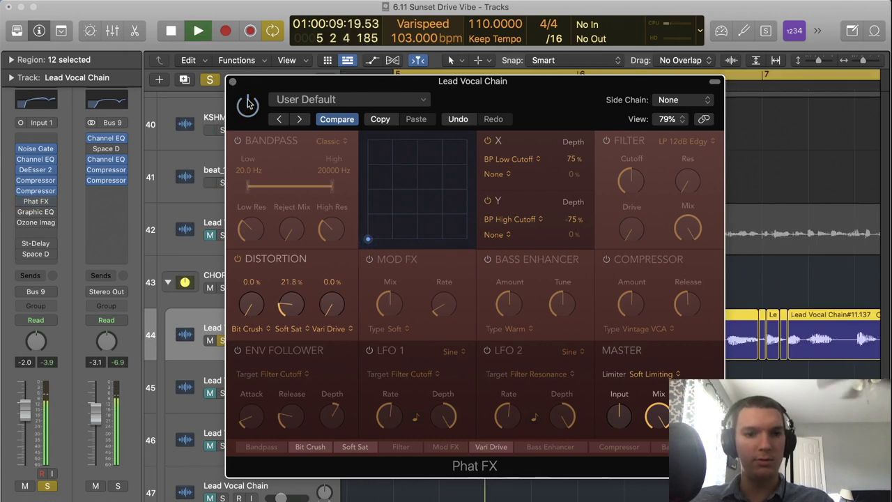
click(247, 103)
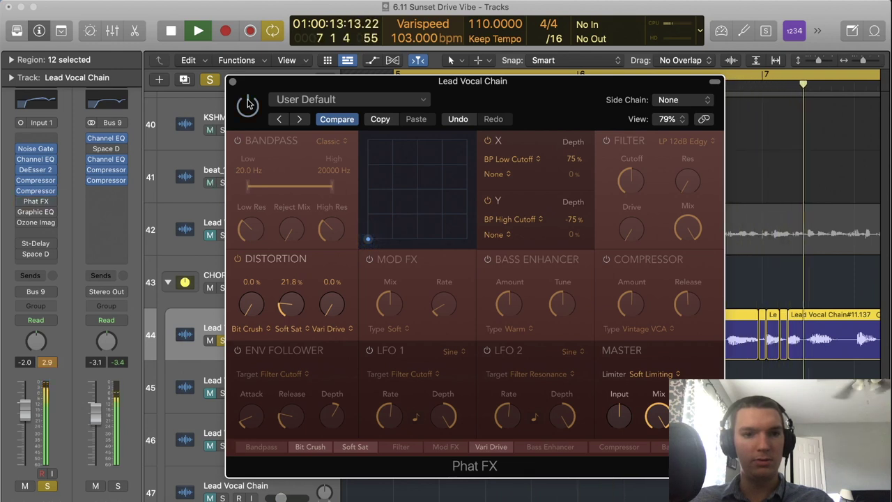
click(248, 103)
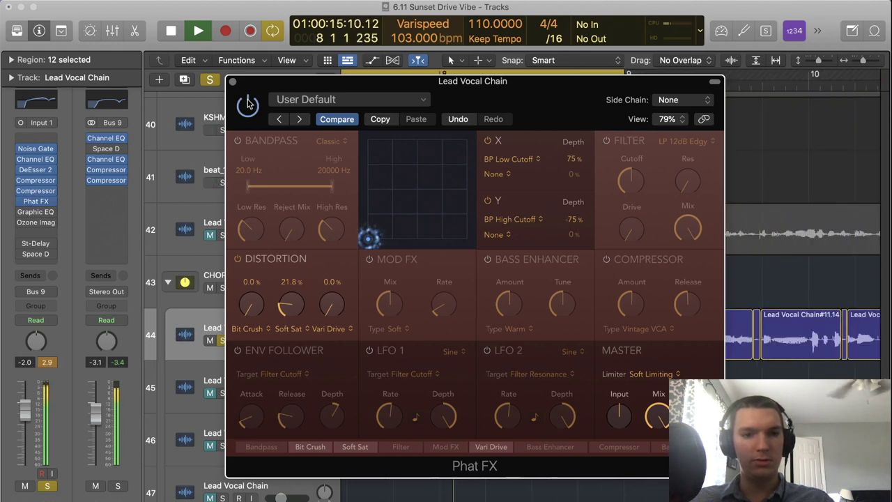
key(space)
click(233, 82)
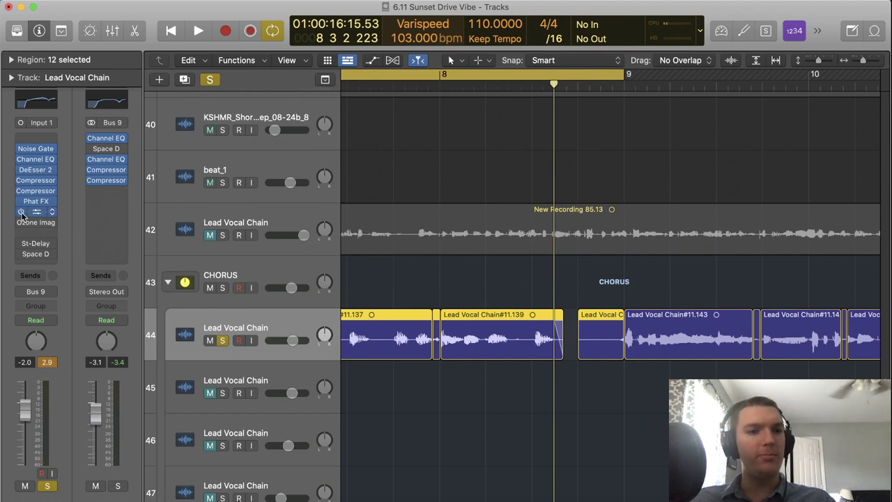
- Enable the Graphic EQ on the track 44 lead vocal, examine its 16.0K band, and close its window
drag(40, 216, 241, 247)
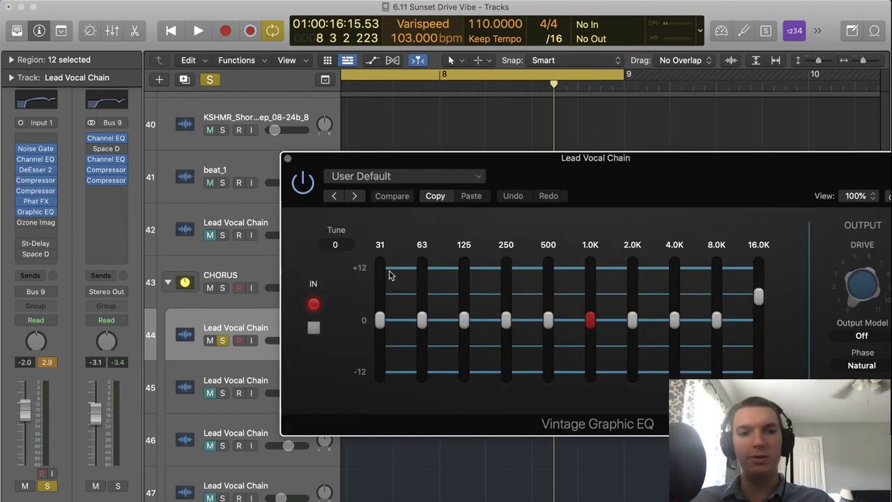
drag(633, 200, 502, 180)
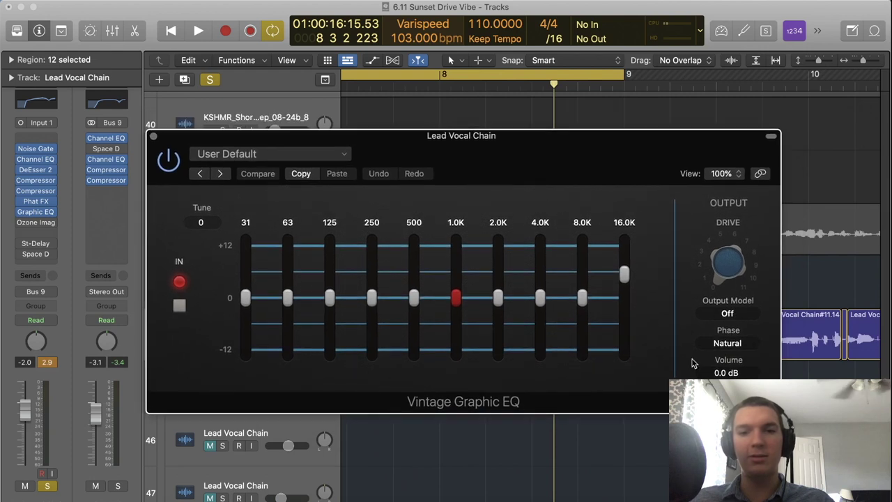
drag(623, 275, 625, 273)
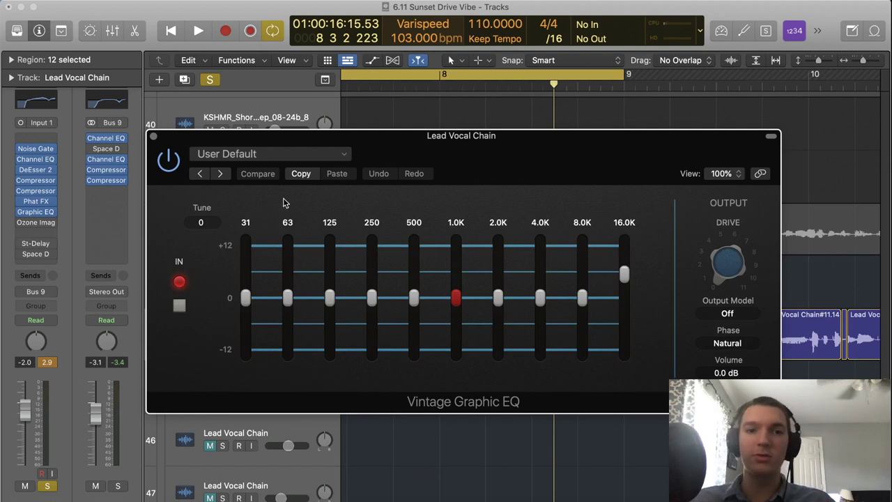
click(153, 137)
- Compare the lead vocal with the Graphic EQ on and bypassed over the chorus start, leaving the EQ enabled
key(space)
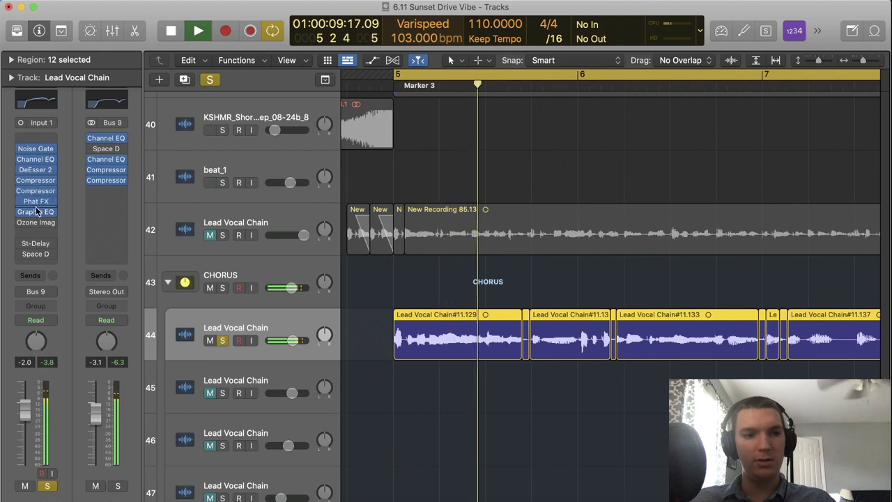
key(space)
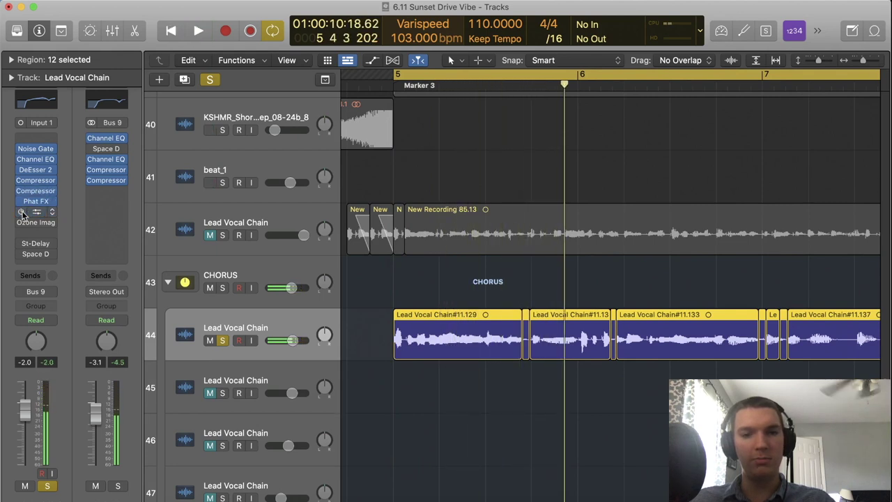
key(space)
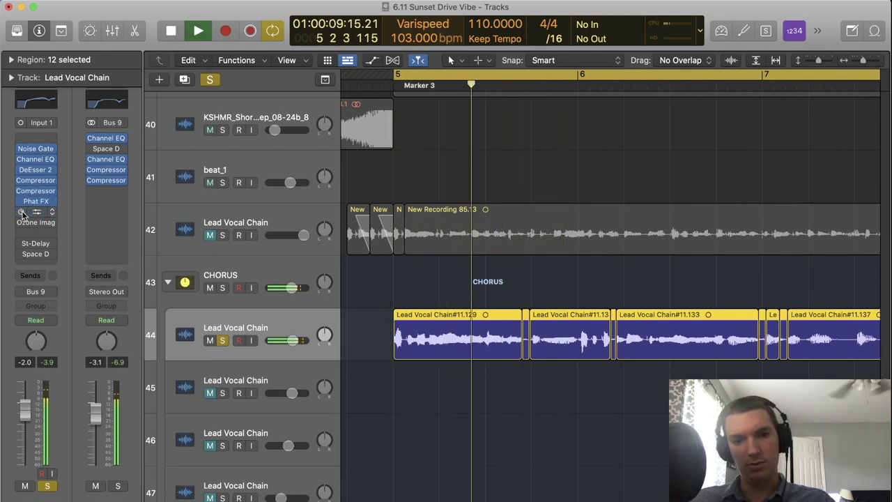
key(space)
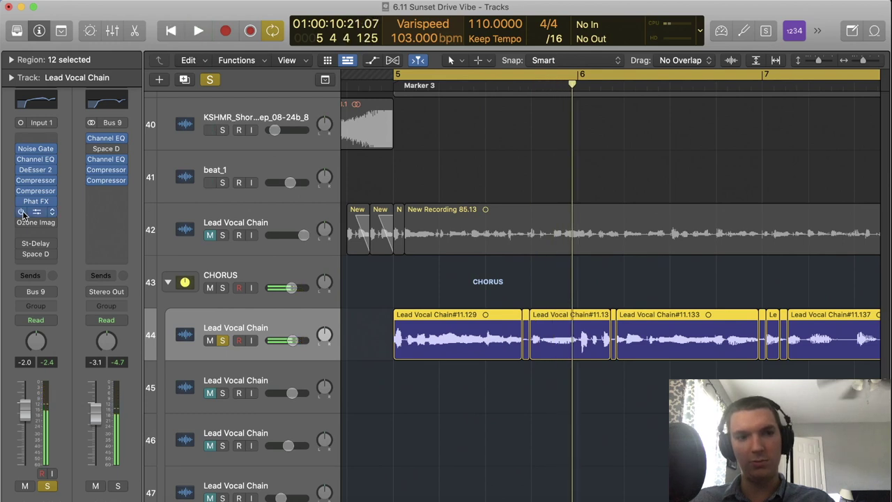
key(space)
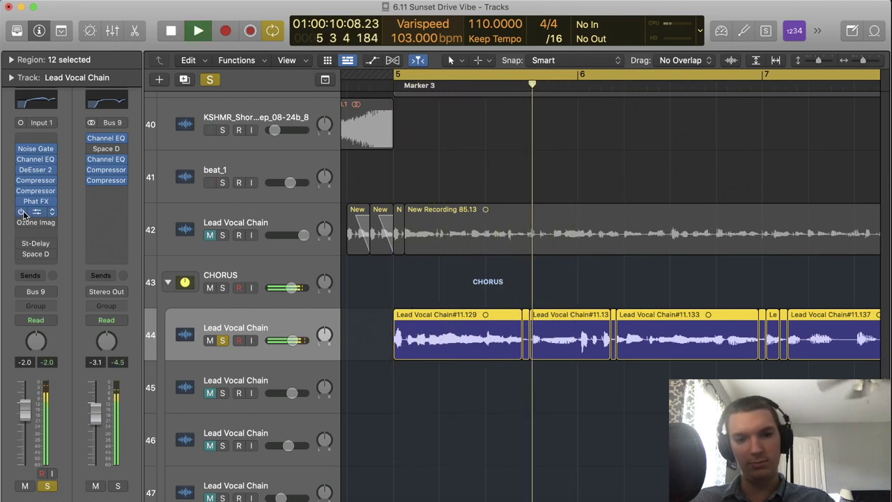
key(space)
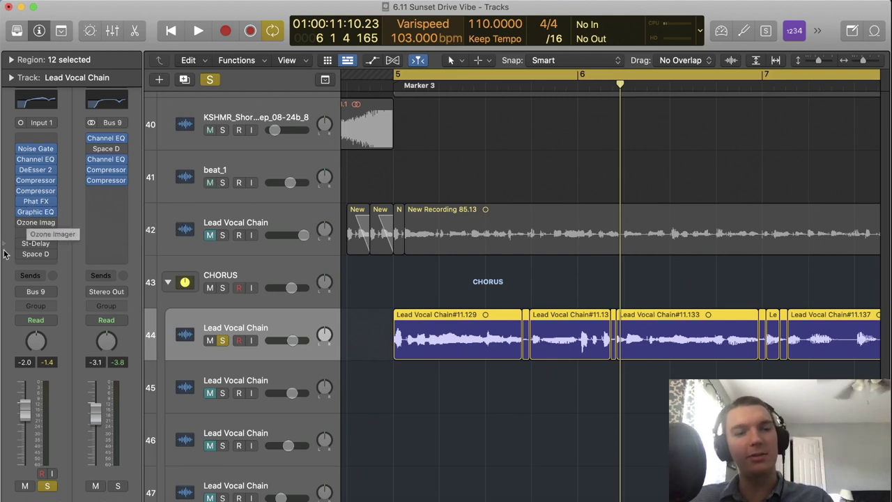
- Audition the chorus lead vocal without the Ozone Imager, enable and open that imager, and decline reopening the Updater's windows
key(space)
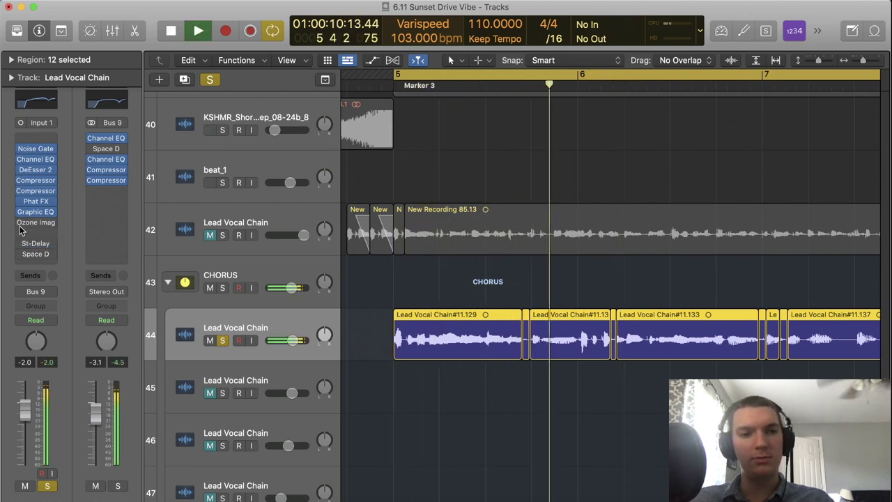
key(space)
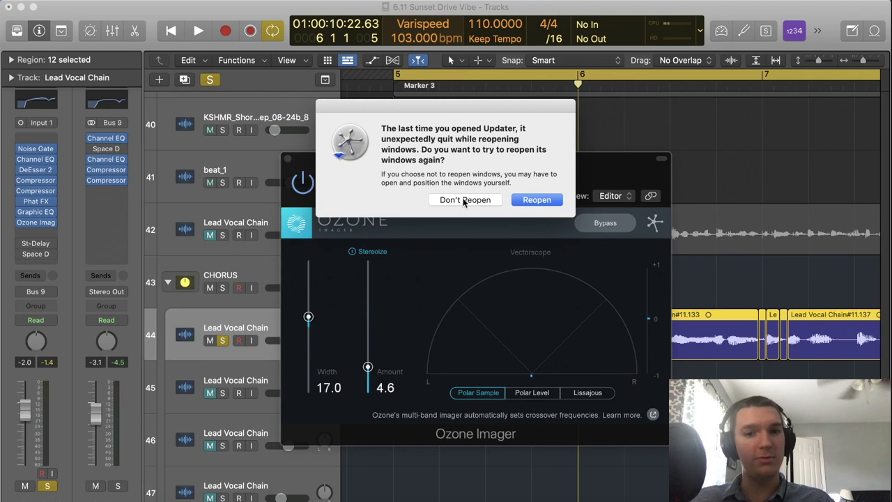
click(464, 200)
drag(520, 173, 492, 109)
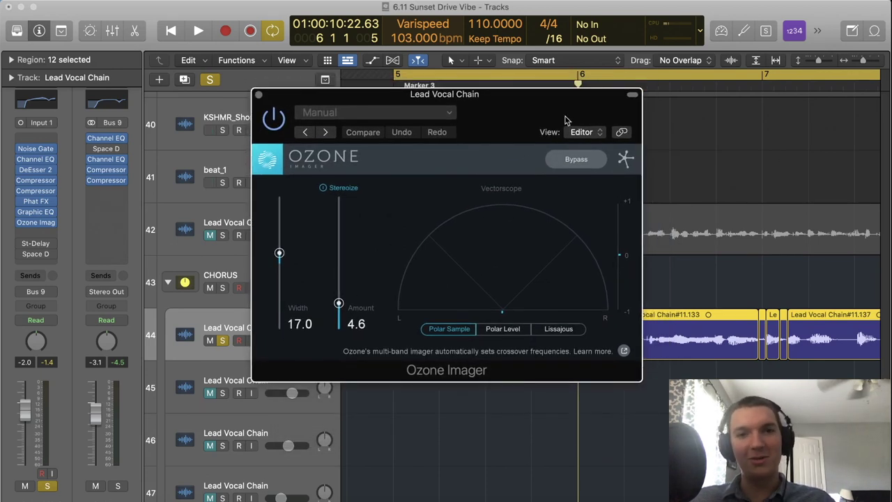
click(411, 188)
drag(496, 110, 345, 119)
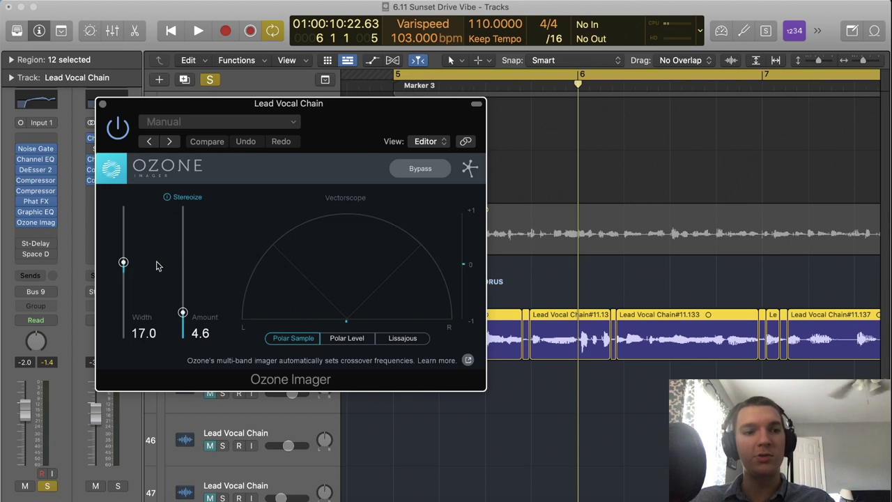
- Try the Ozone Imager's Width control on the lead vocal during playback, ending at 17.0
key(space)
mouse_move(124, 262)
mouse_down()
mouse_move(127, 217)
mouse_move(126, 265)
mouse_up()
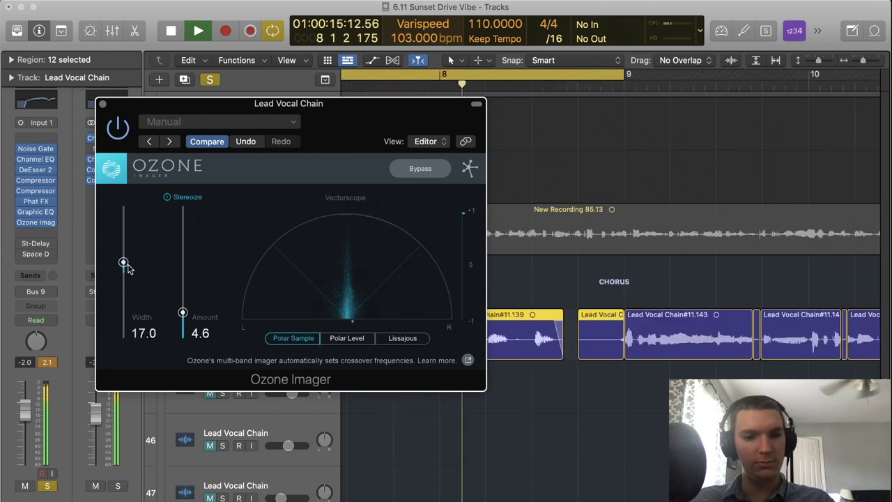
key(space)
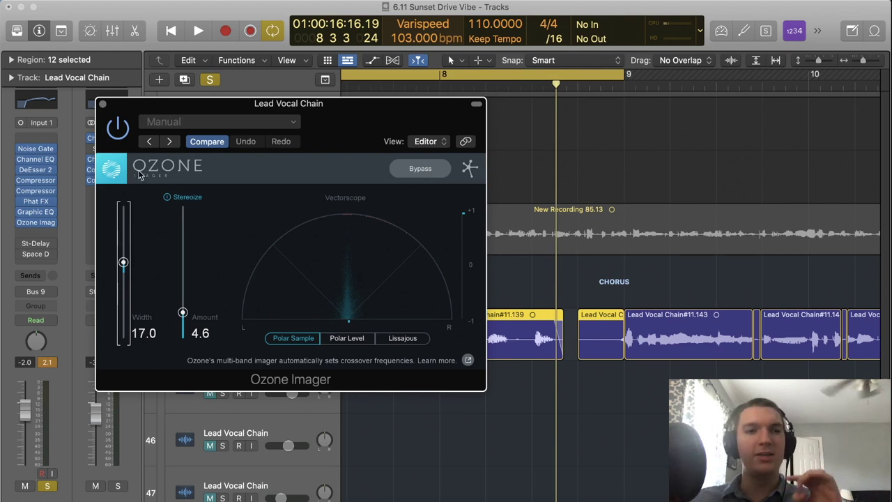
- Compare the lead vocal with the Ozone Imager bypassed and on, leave it enabled, and close its window
click(119, 126)
key(space)
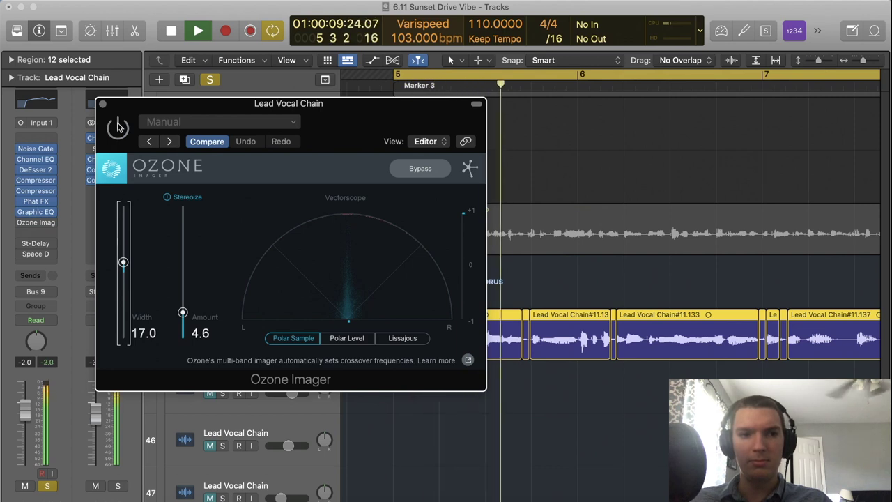
click(119, 125)
key(space)
key(space)
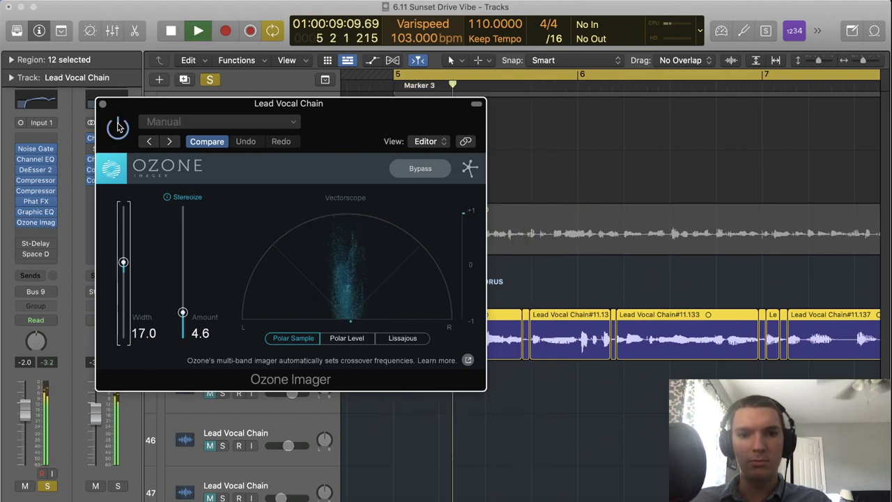
key(space)
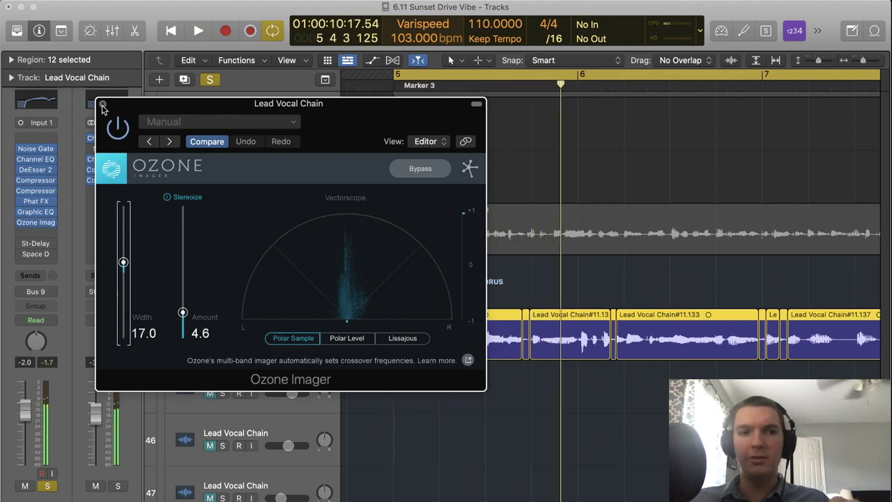
click(103, 105)
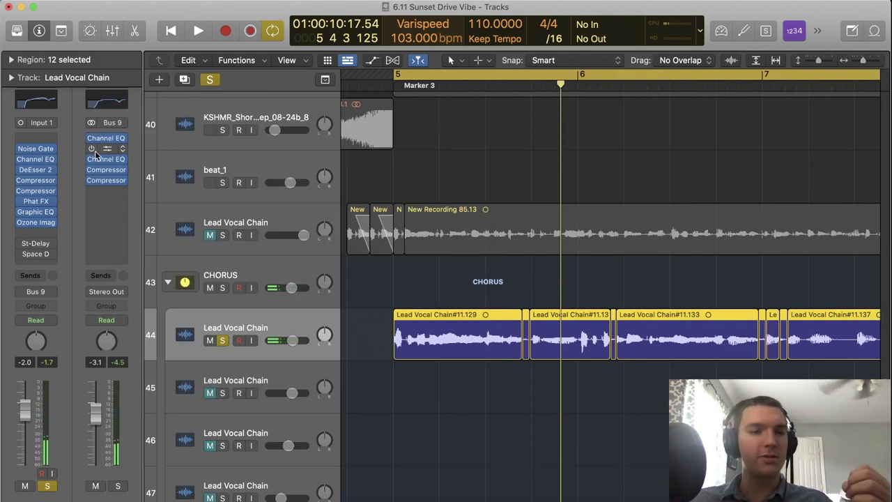
- Enable the St-Delay on the track 44 lead vocal, audition it over the chorus start, and close its window
mouse_move(22, 247)
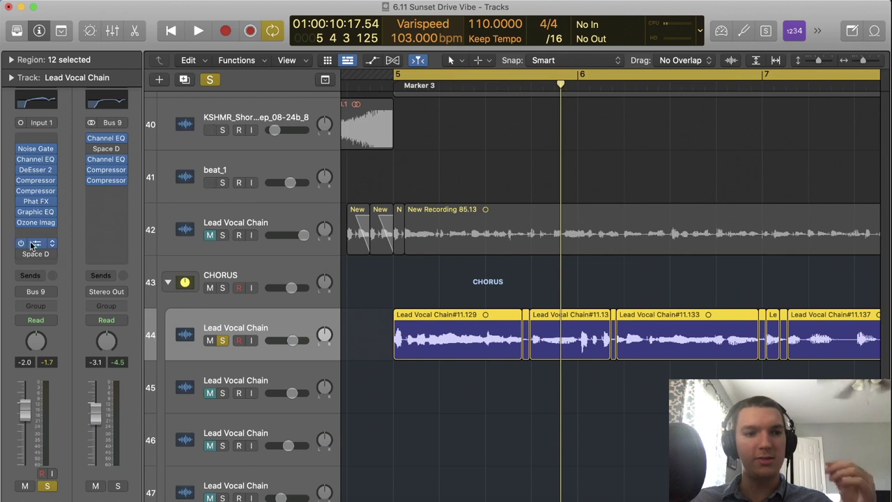
click(36, 246)
key(space)
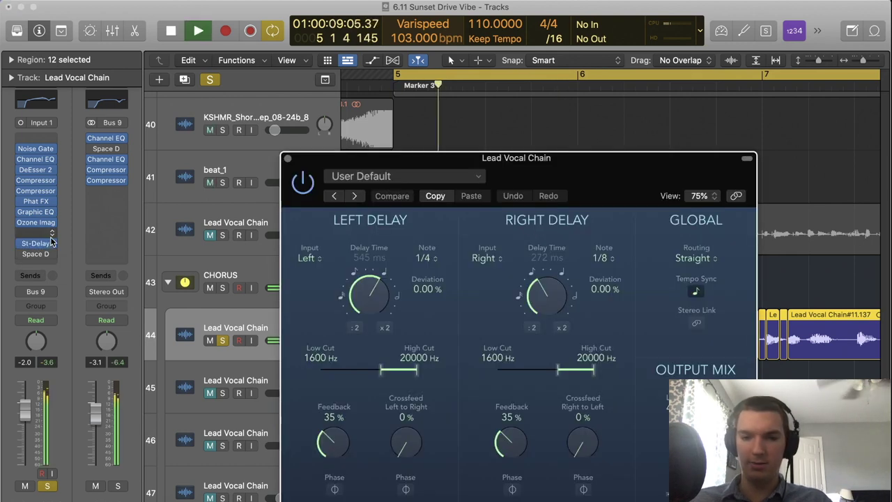
key(space)
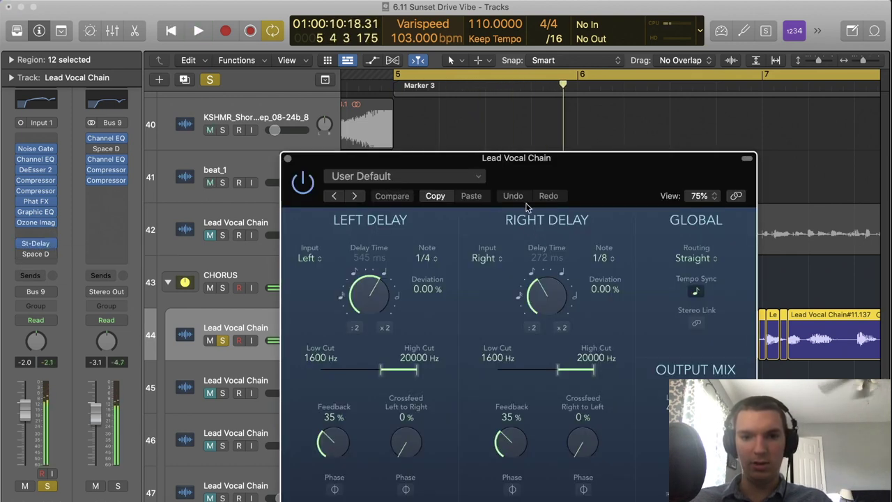
drag(560, 187, 549, 171)
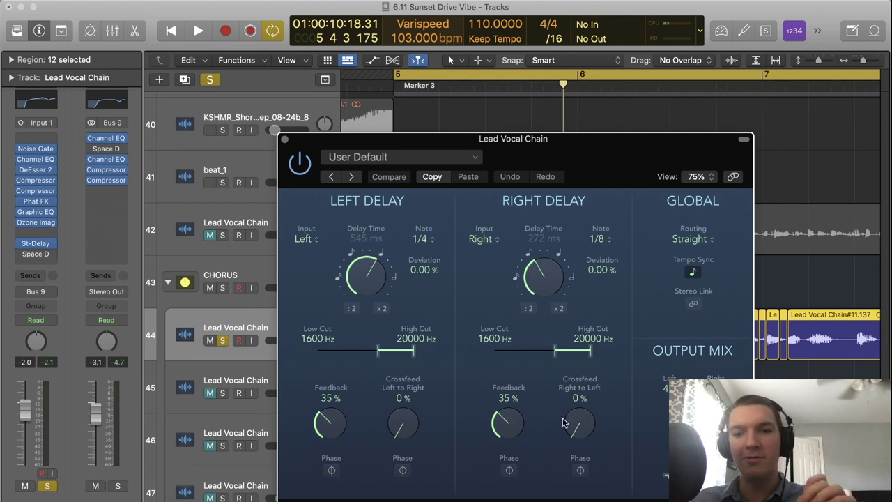
click(284, 140)
key(space)
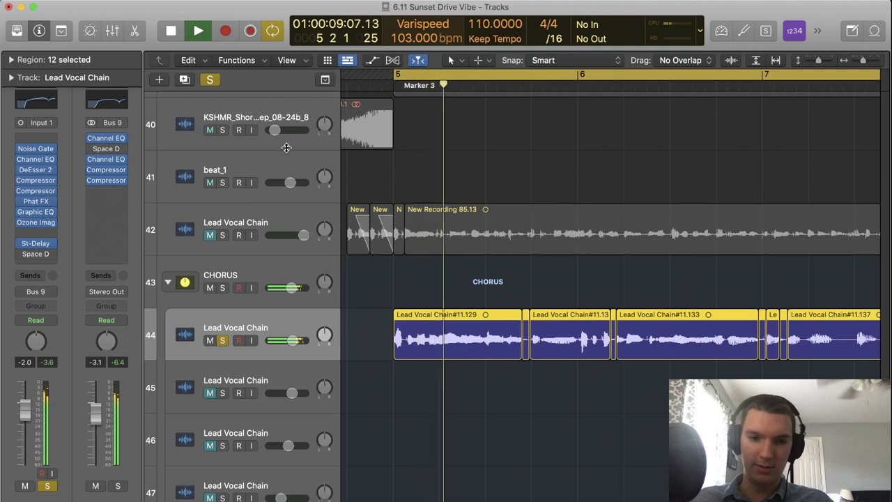
key(space)
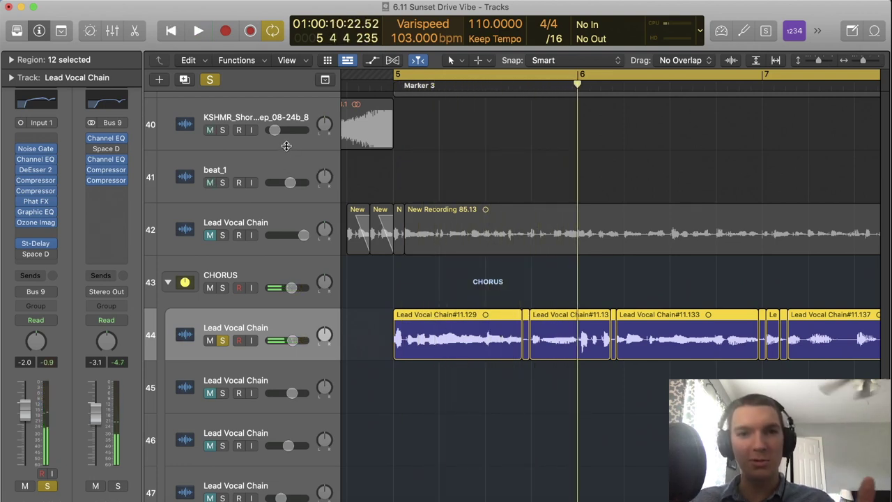
- Enable the Space D reverb on the track 44 lead vocal, audition its 1.4s Ice Plate setting, and close its window
click(39, 256)
drag(550, 187, 462, 75)
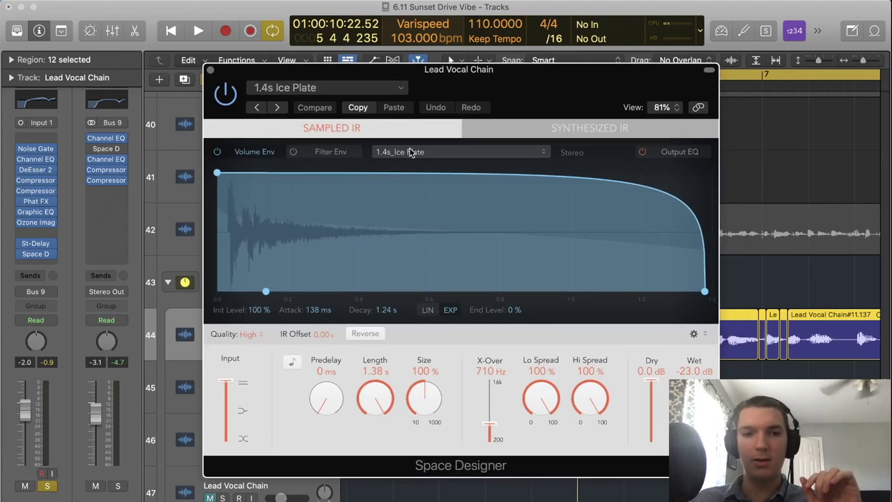
key(space)
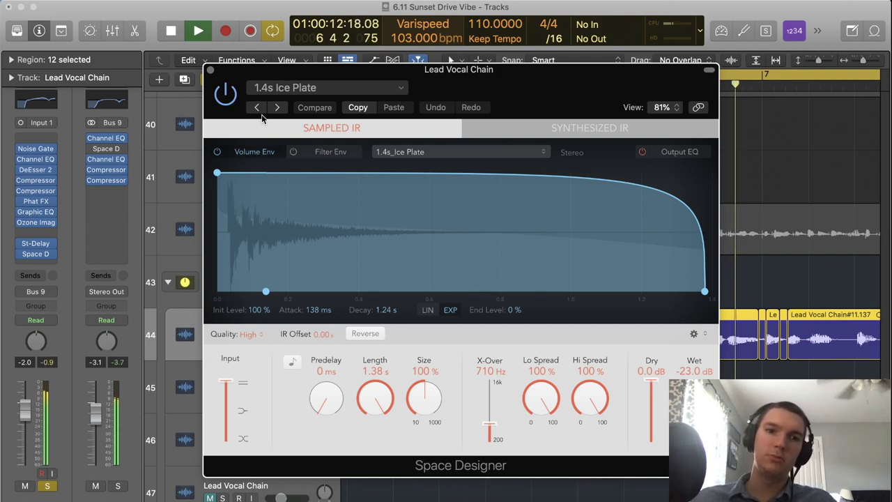
key(space)
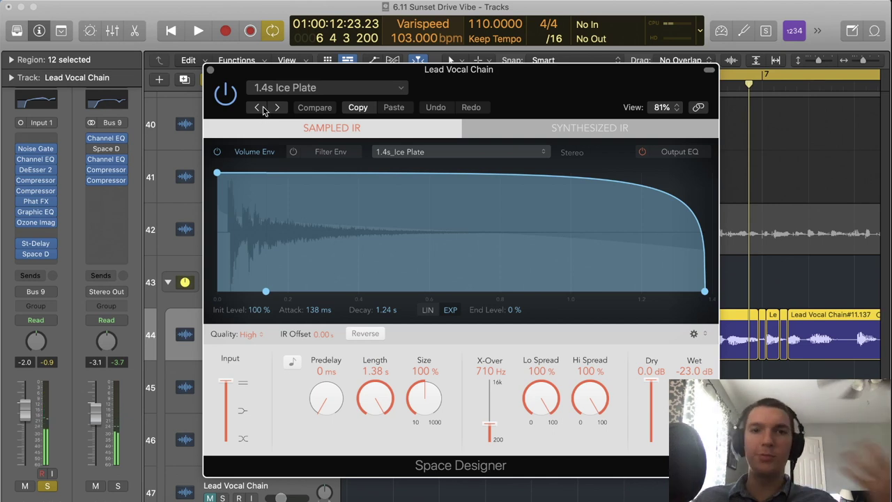
click(211, 71)
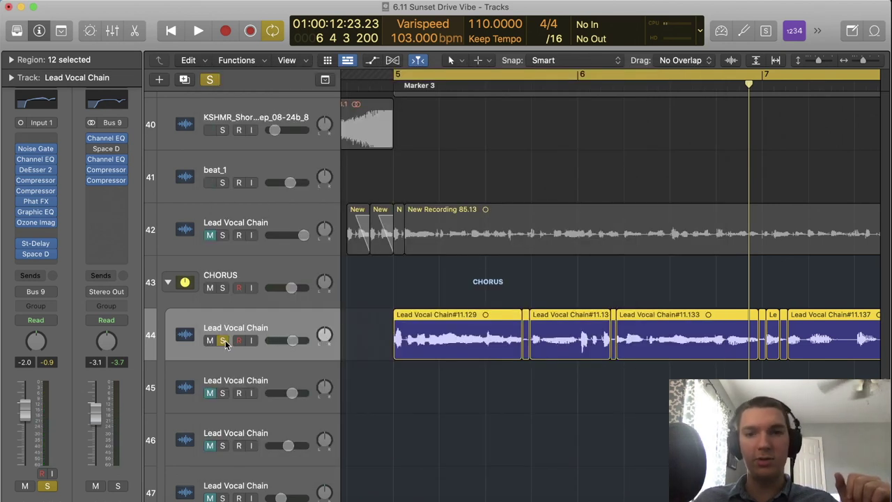
- Turn off solo on the track 44 lead vocal and mute it, and unmute the track 48 vocal
click(222, 340)
mouse_move(863, 66)
mouse_down()
mouse_move(817, 64)
mouse_move(857, 62)
mouse_up()
click(276, 419)
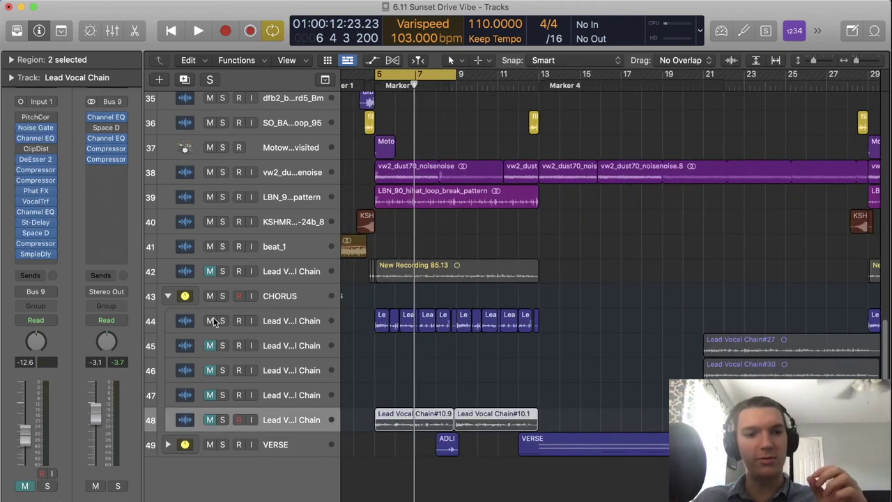
click(210, 320)
click(209, 420)
- Play from the chorus start and solo the track 48 vocal to audition it alone
key(space)
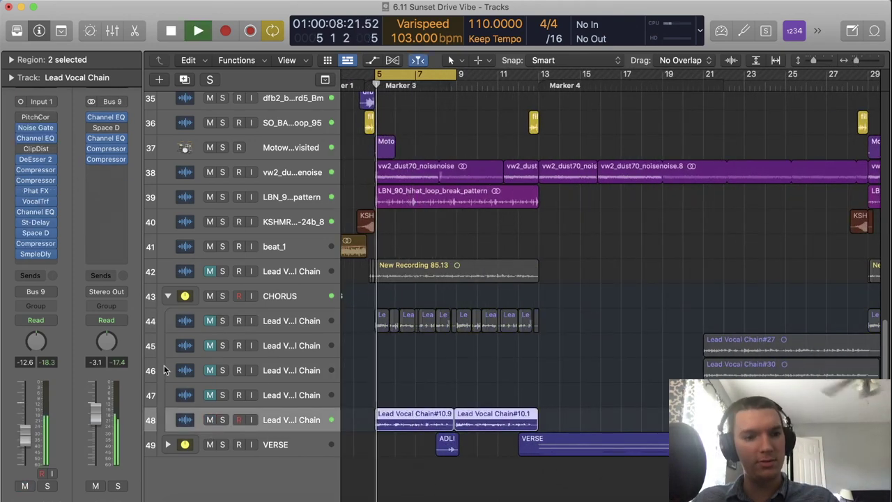
click(221, 421)
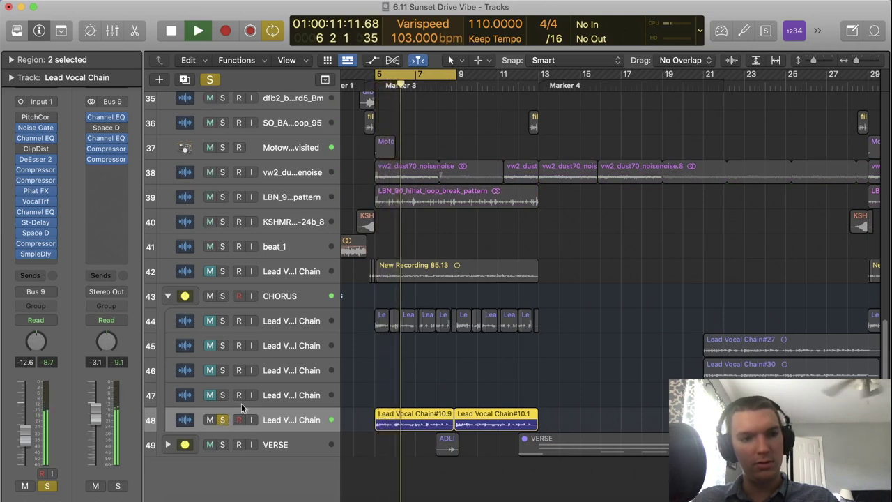
key(space)
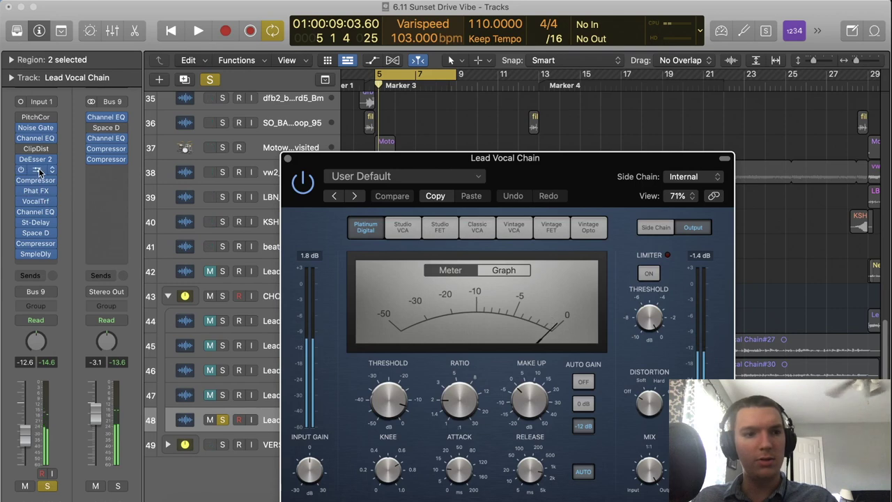
- Open the Studio FET Compressor side-chained to Audio 4, just before the Sample Delay in track 48's chain
click(36, 243)
click(36, 244)
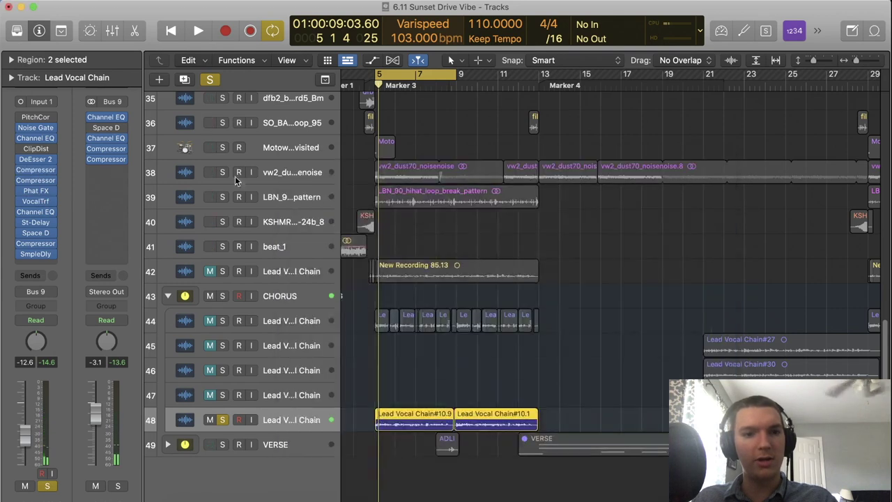
key(v)
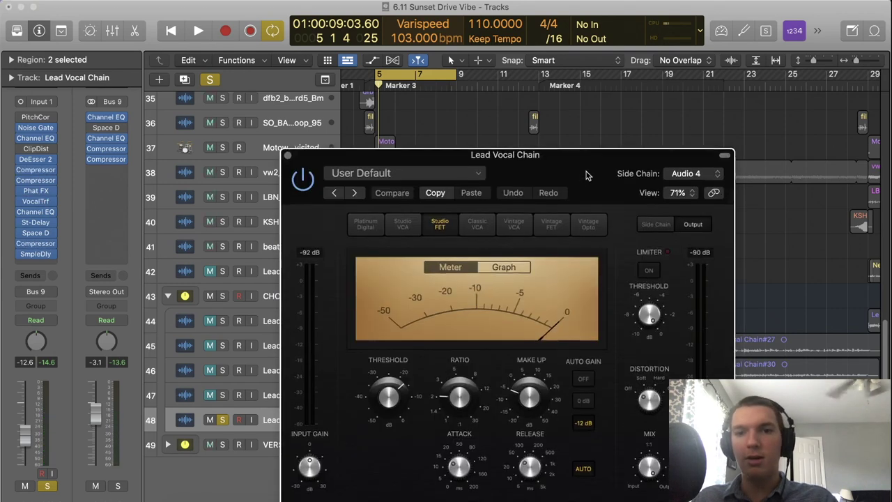
drag(587, 172, 555, 143)
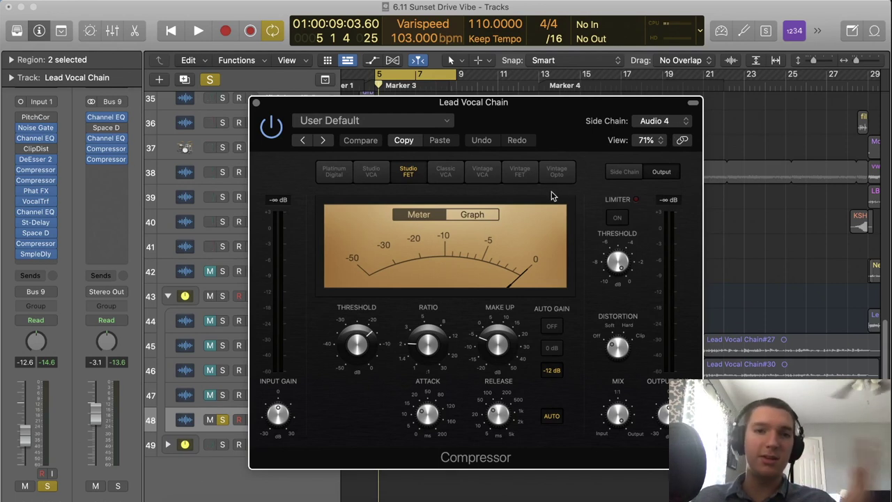
- Compare the track 48 vocal with the side-chained Compressor on and bypassed, leave it enabled, and hide its window
key(space)
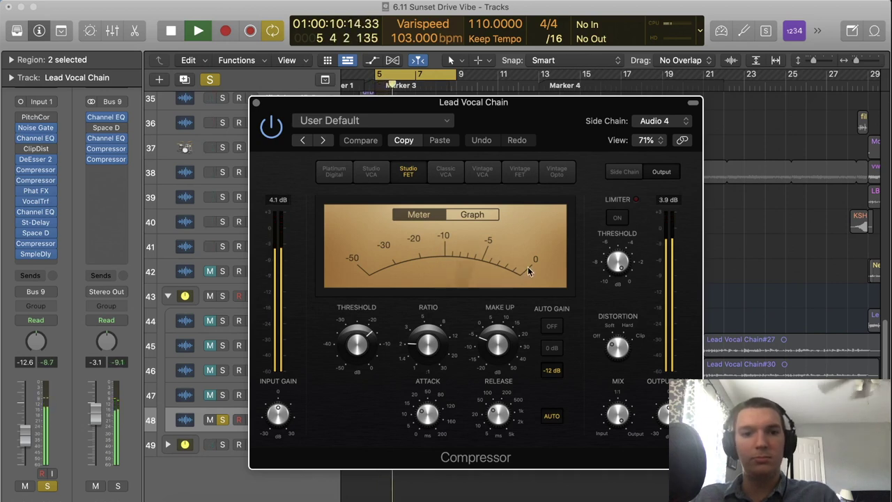
click(272, 125)
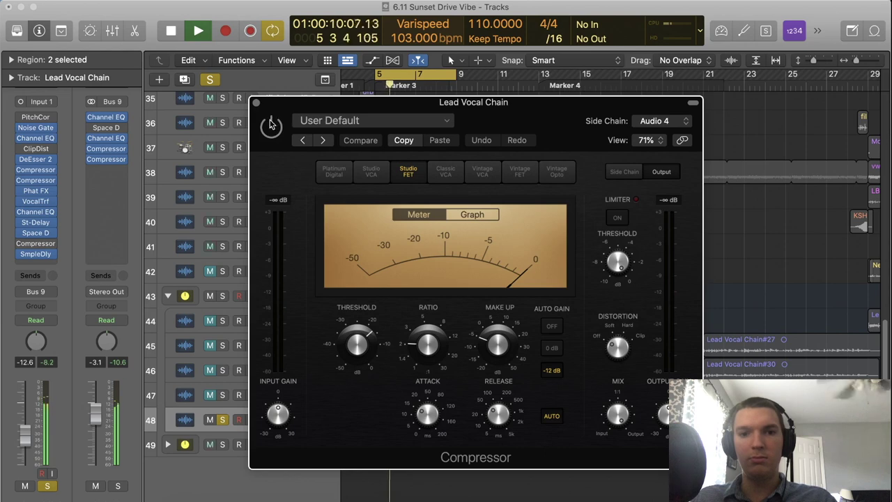
click(271, 126)
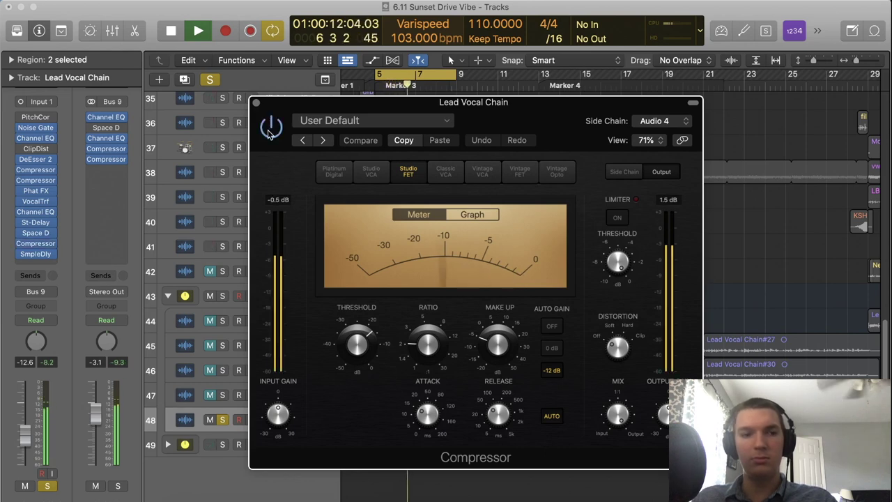
key(space)
key(v)
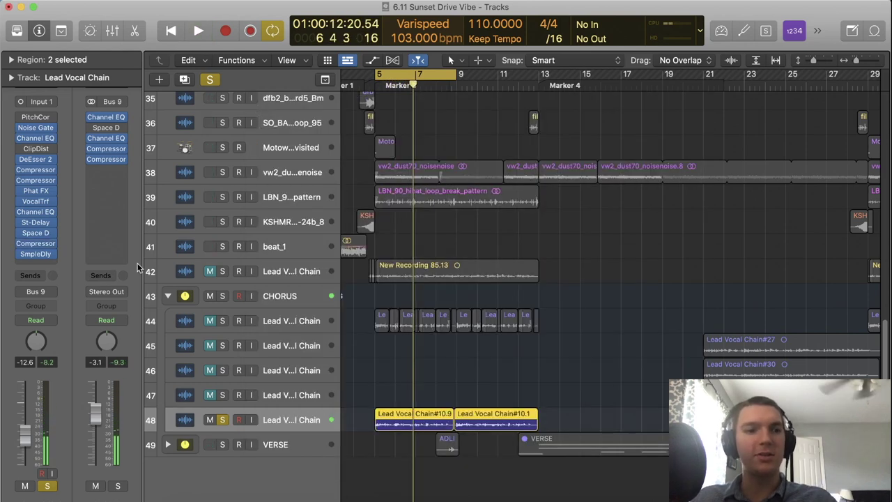
- Open track 48's Sample Delay with 29.6 ms on the right side and compare the vocal with it bypassed and enabled
click(40, 255)
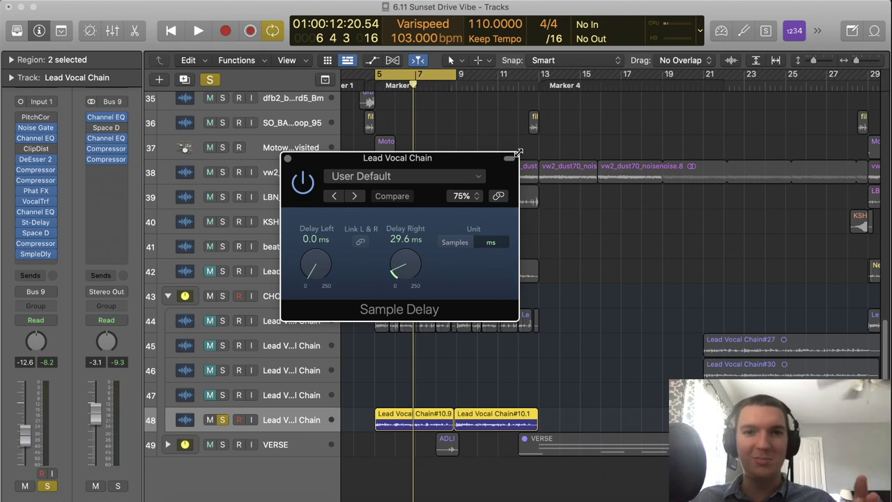
drag(509, 164, 547, 170)
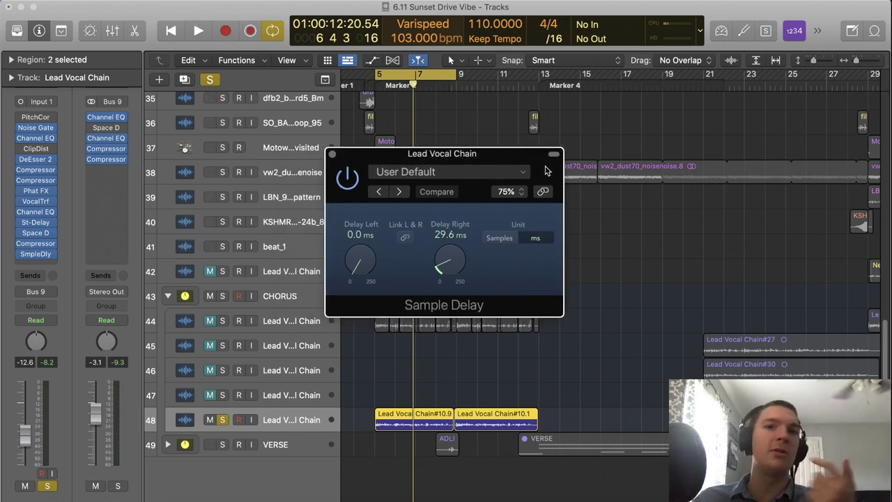
key(space)
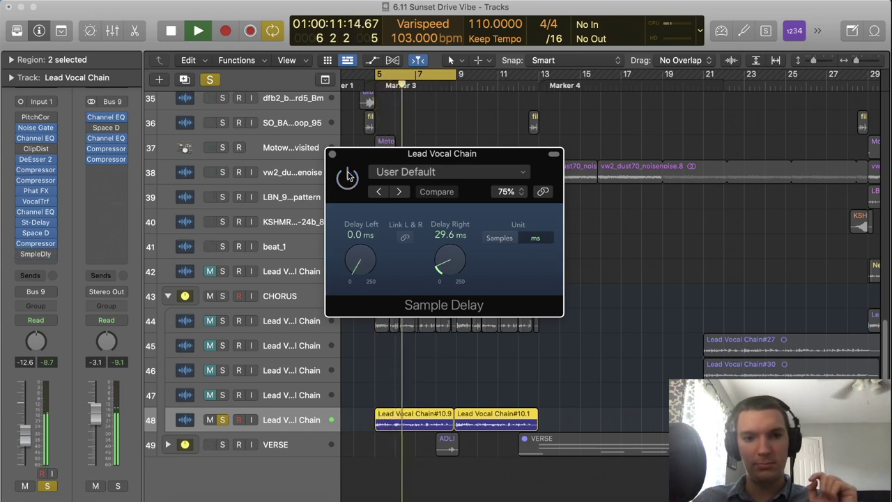
click(348, 177)
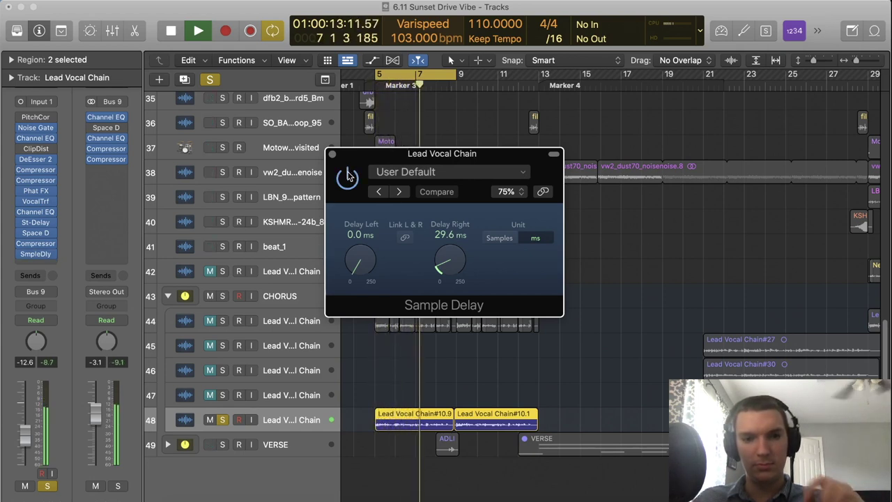
key(space)
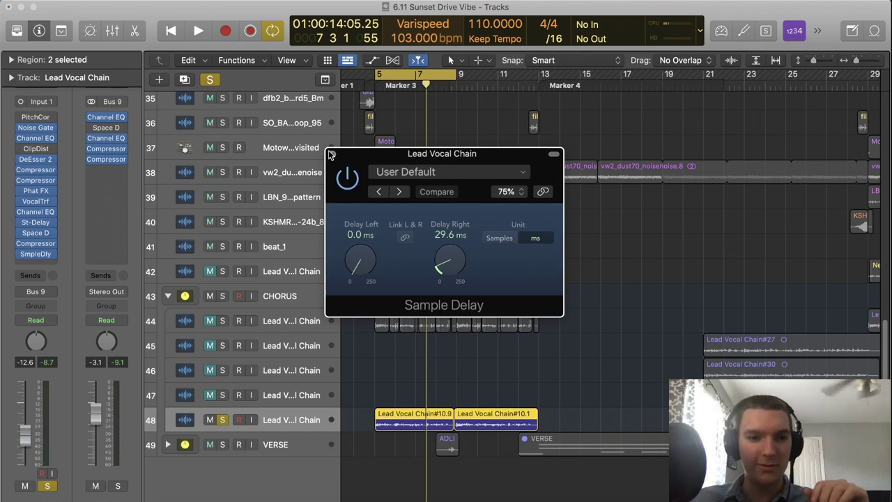
click(332, 153)
- Unmute the track 44 lead vocal and audition the whole CHORUS stack soloed instead of track 48 alone
click(223, 420)
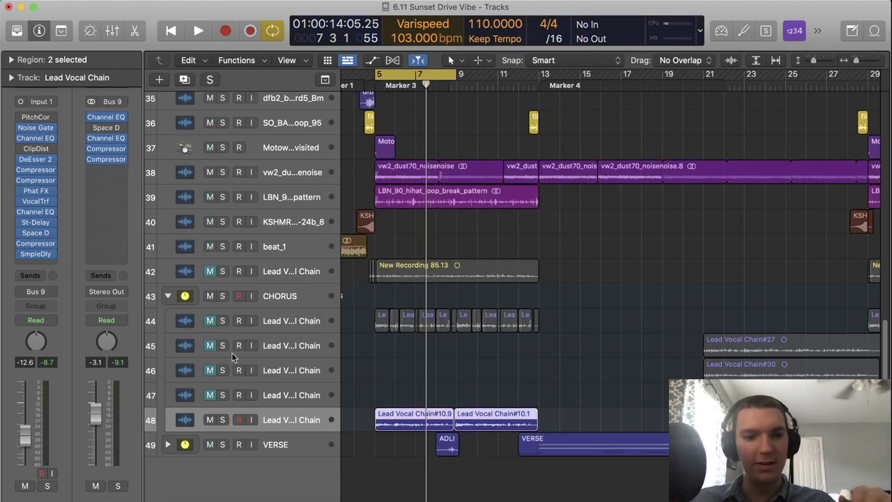
click(210, 320)
click(222, 297)
key(space)
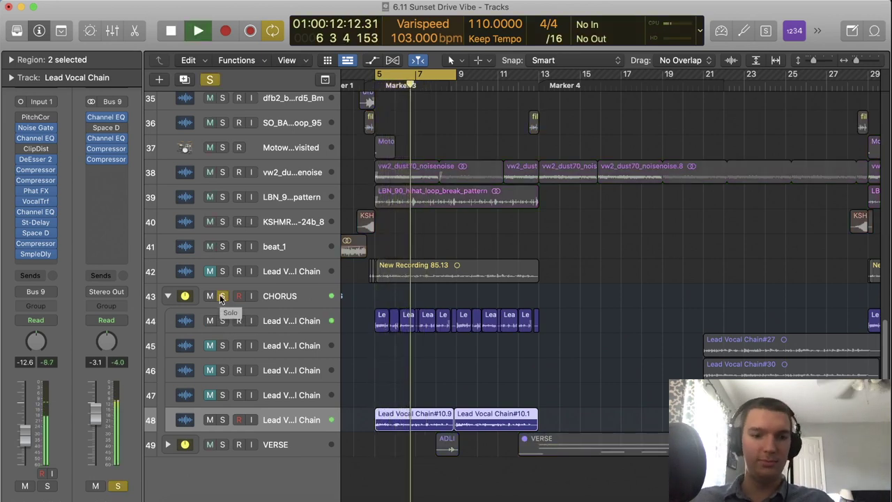
key(space)
click(222, 297)
- Select the CHORUS stack and inspect the curves of its two Channel EQs
click(293, 297)
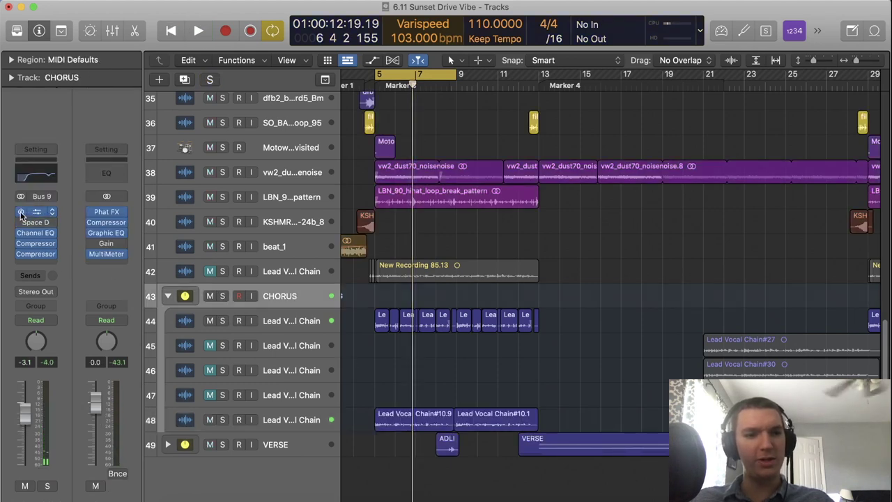
click(37, 212)
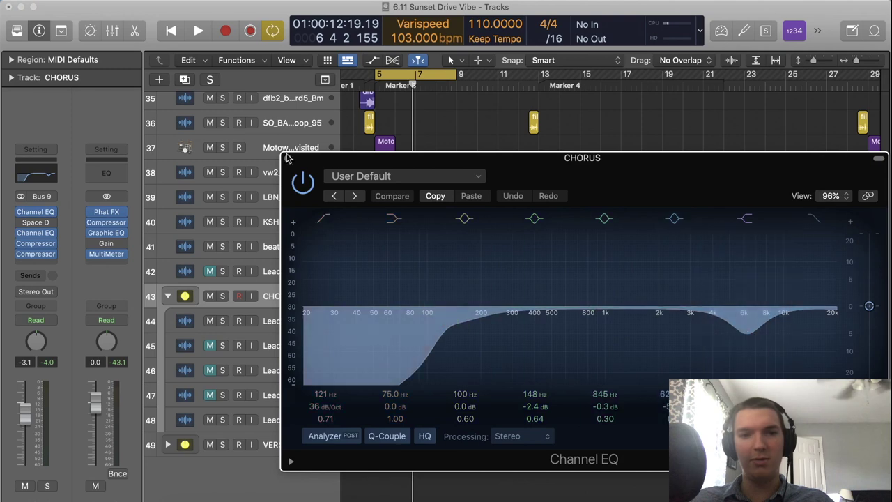
click(289, 157)
click(38, 234)
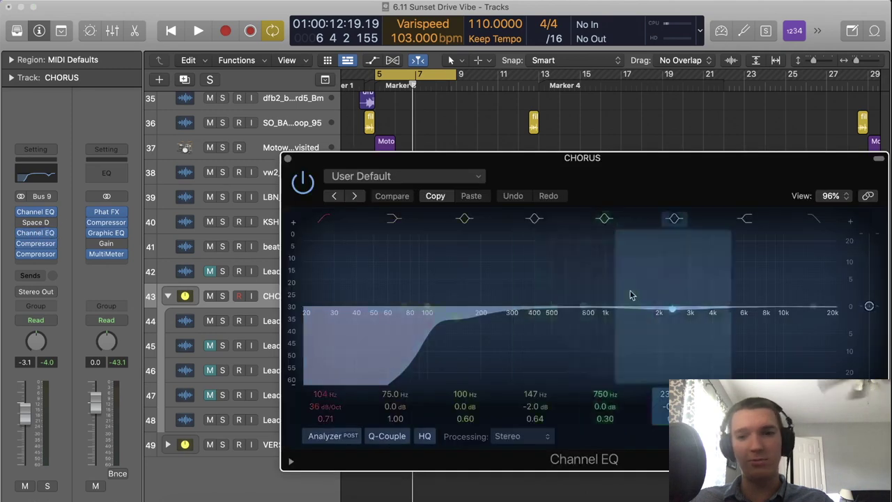
click(285, 160)
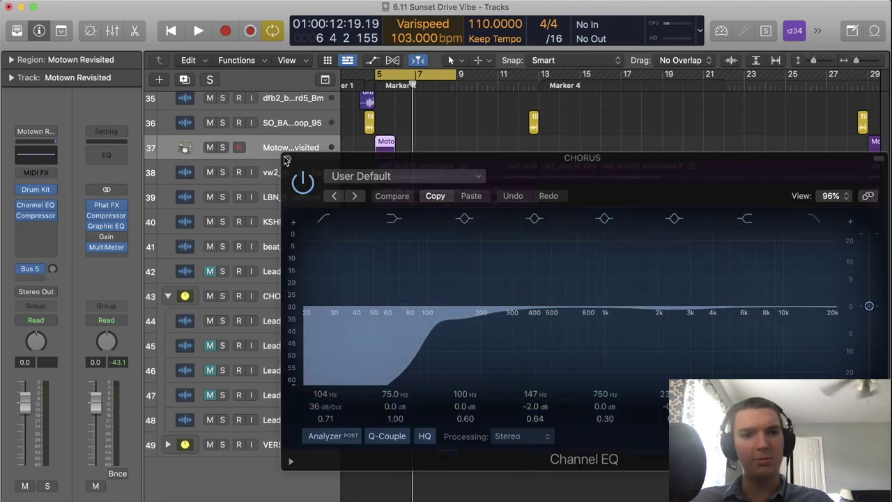
- Open the first Compressor on the CHORUS stack and watch its meter while playing the stack soloed from the chorus start
click(265, 293)
click(36, 243)
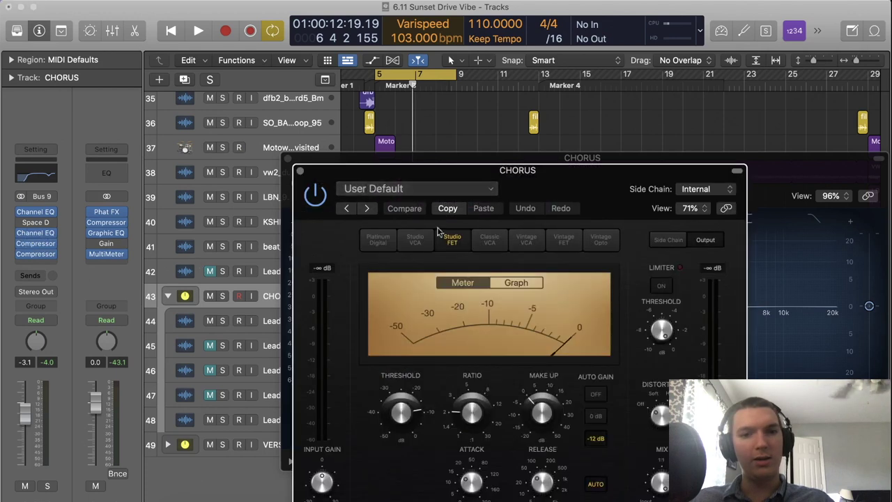
key(s)
key(space)
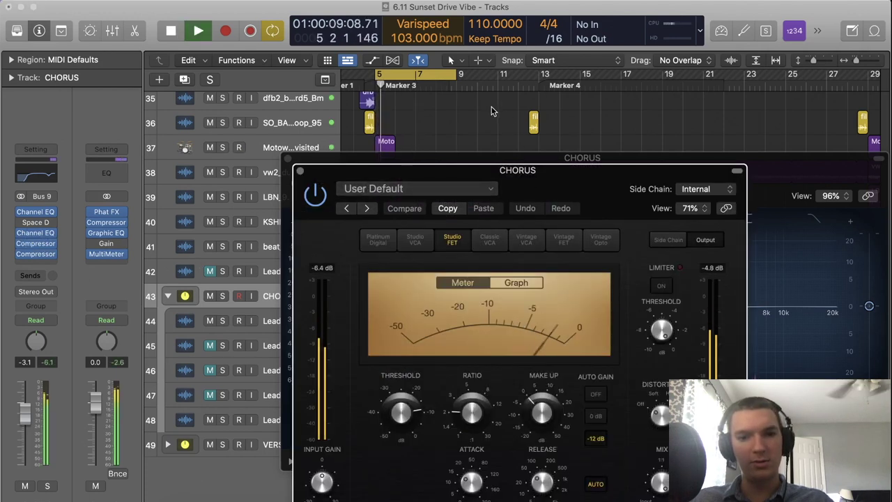
key(space)
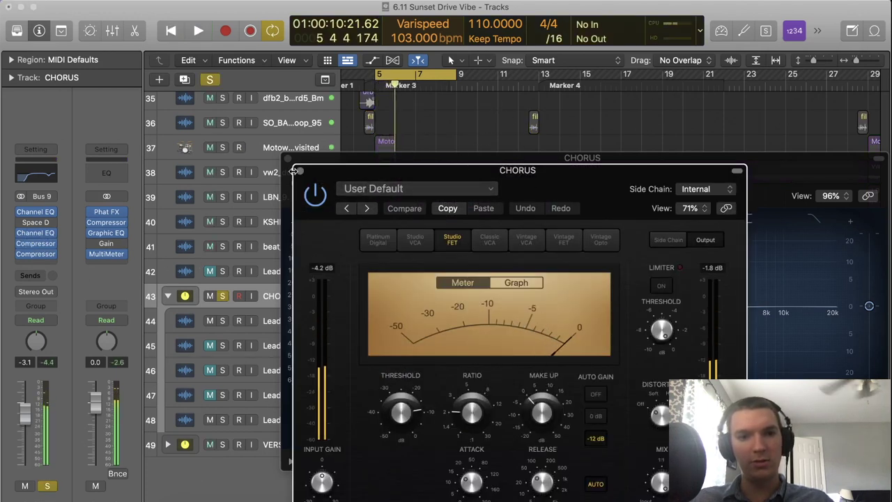
click(300, 172)
click(288, 159)
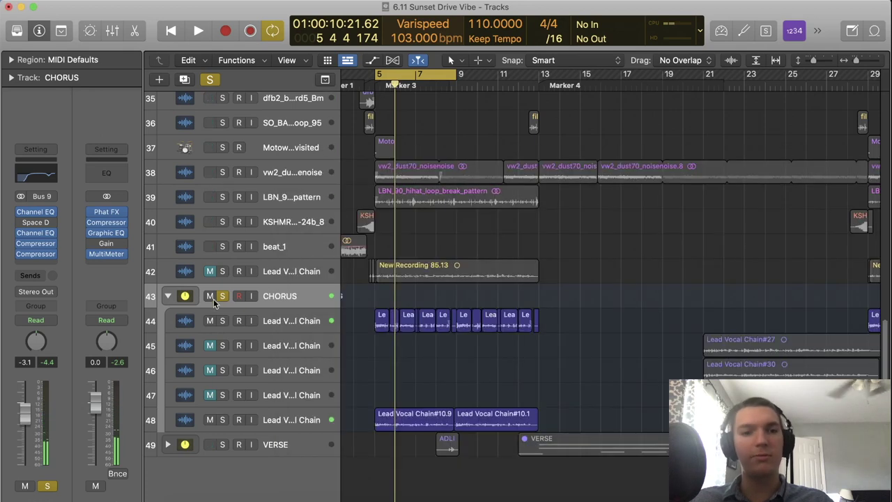
key(s)
- Collapse the CHORUS stack and fit the whole arrangement in view with reduced track heights
click(168, 296)
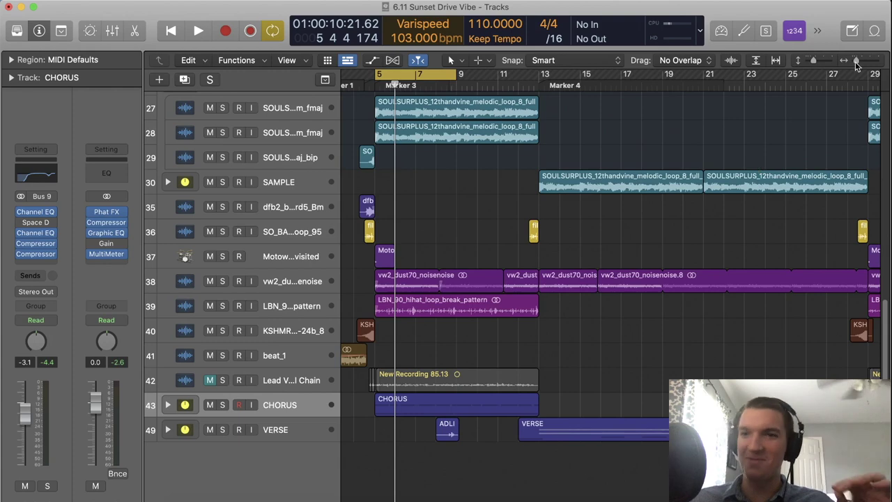
drag(857, 62, 855, 64)
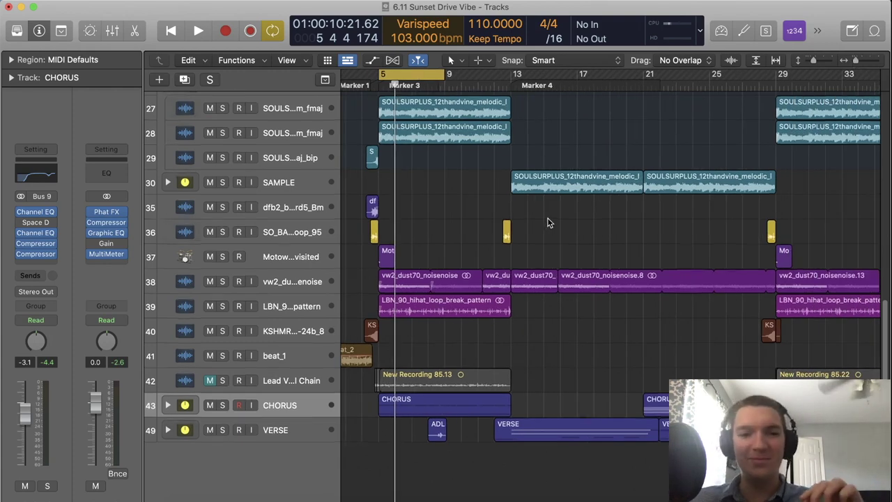
scroll(548, 221, up, 5)
scroll(548, 221, up, 10)
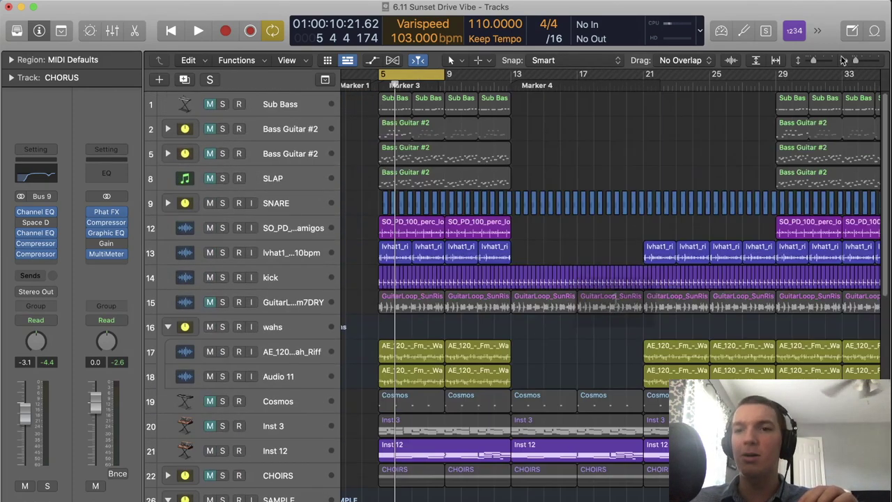
click(810, 63)
key(z)
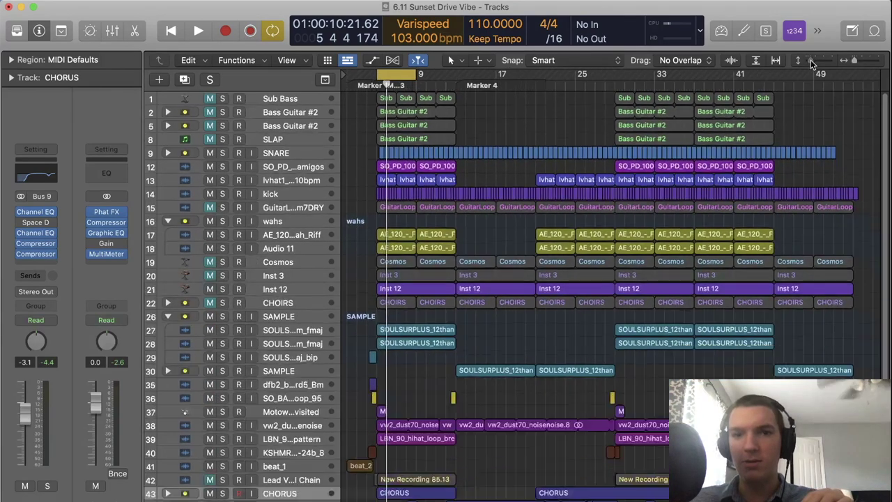
click(810, 60)
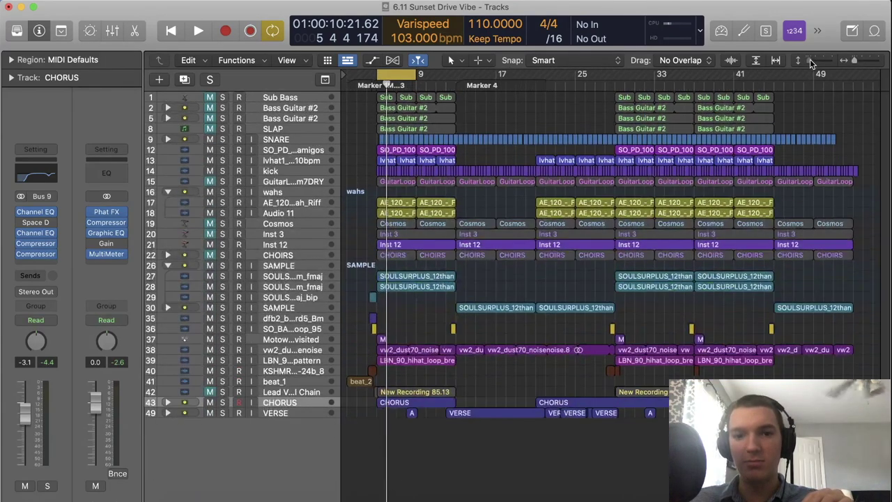
scroll(664, 122, down, 3)
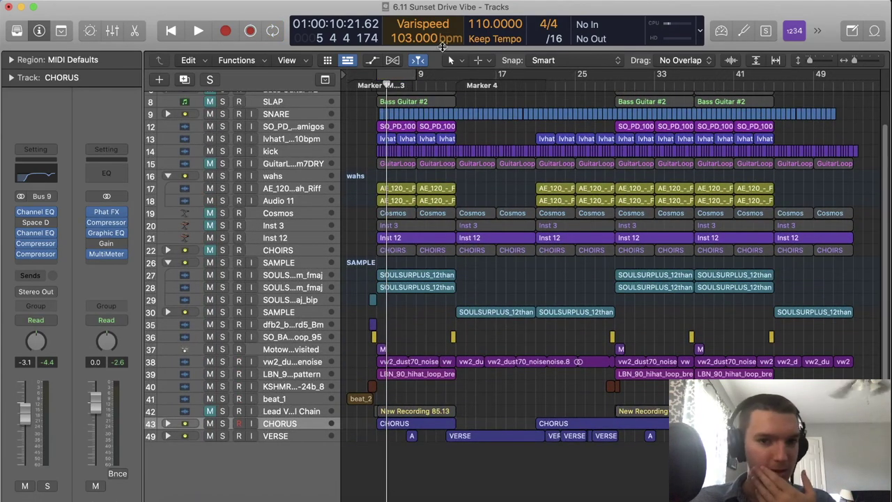
scroll(377, 138, up, 3)
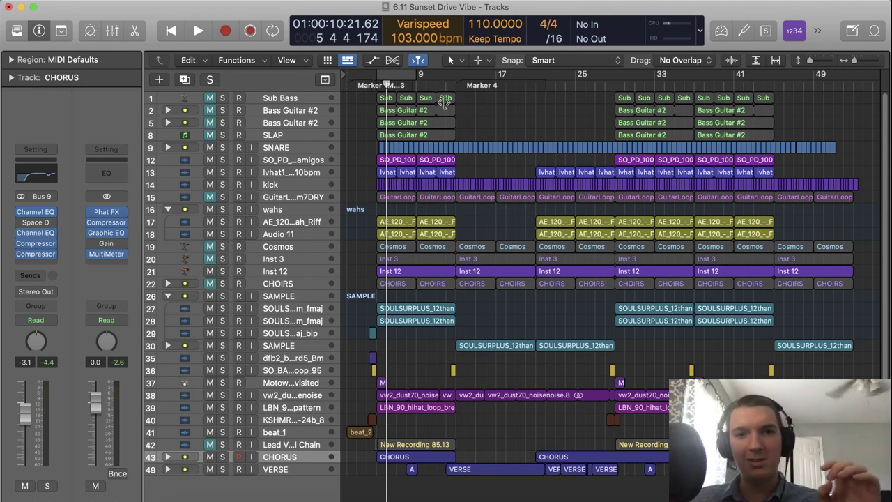
- Play from the chorus start at bar 5 and compare the wahs stack soloed with the full mix
drag(446, 85, 457, 85)
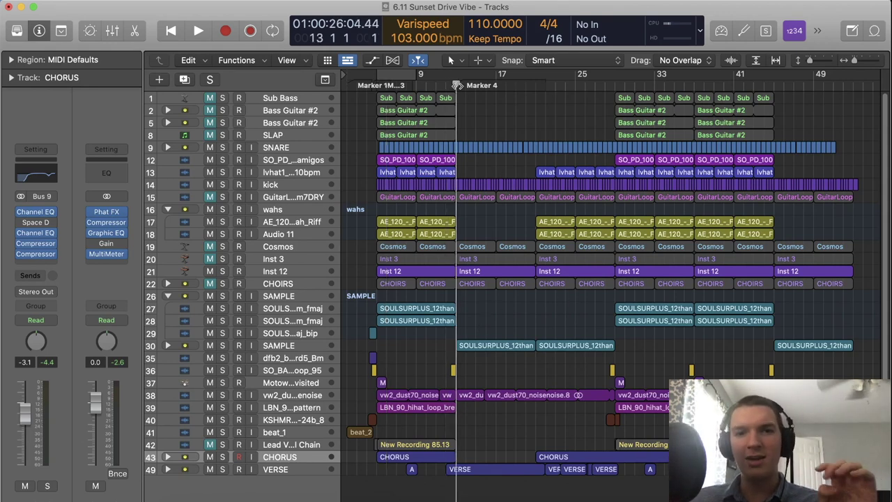
click(223, 209)
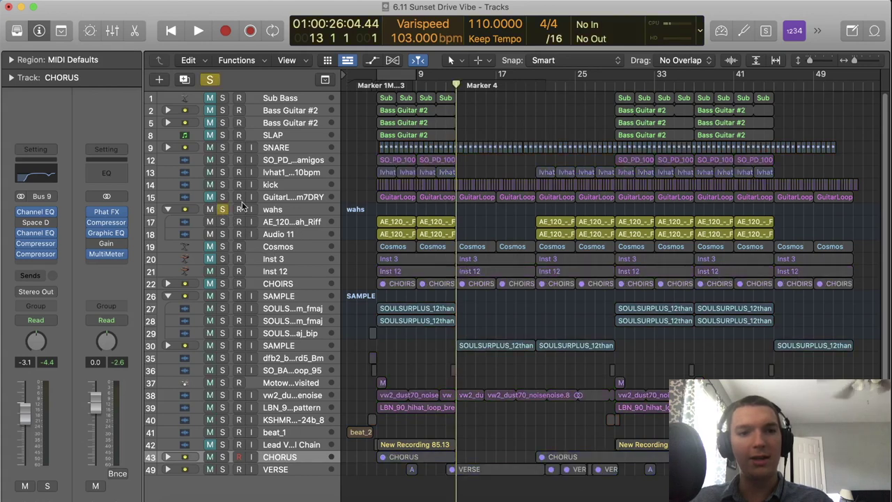
click(376, 84)
key(space)
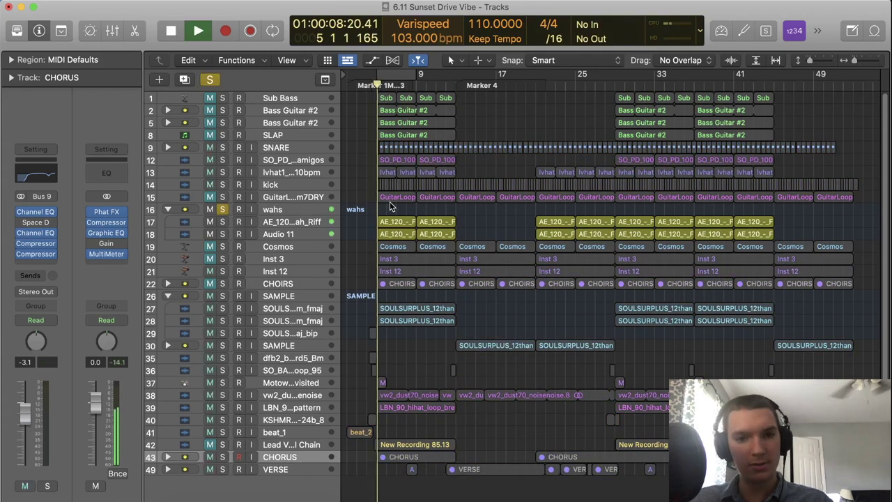
click(223, 207)
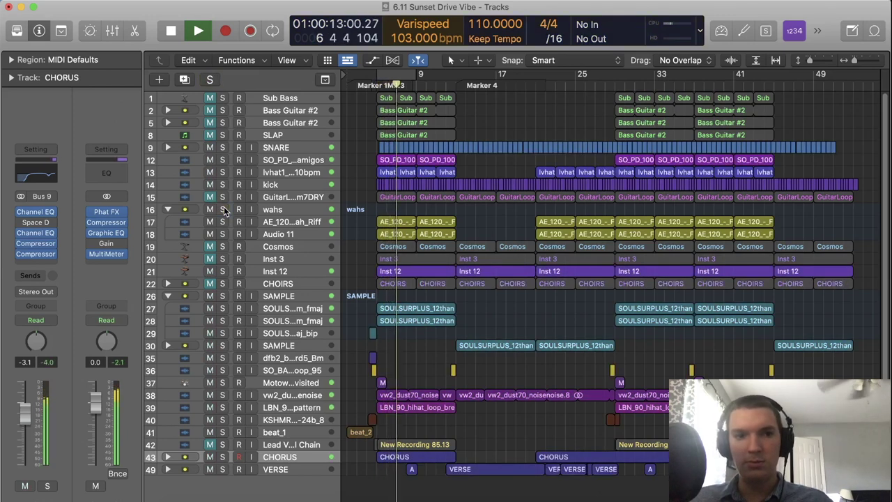
click(223, 208)
click(224, 207)
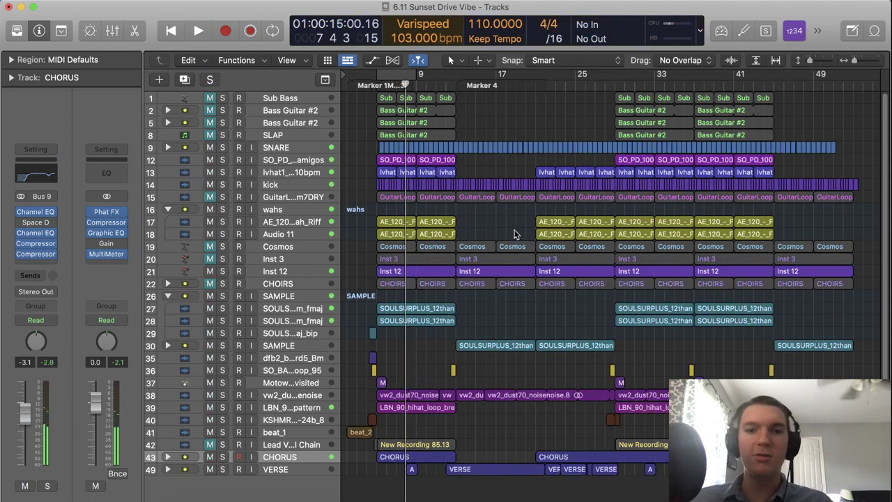
- Play from bar 21 in the second half of the verse, switching between the soloed wahs stack and the full mix
click(534, 87)
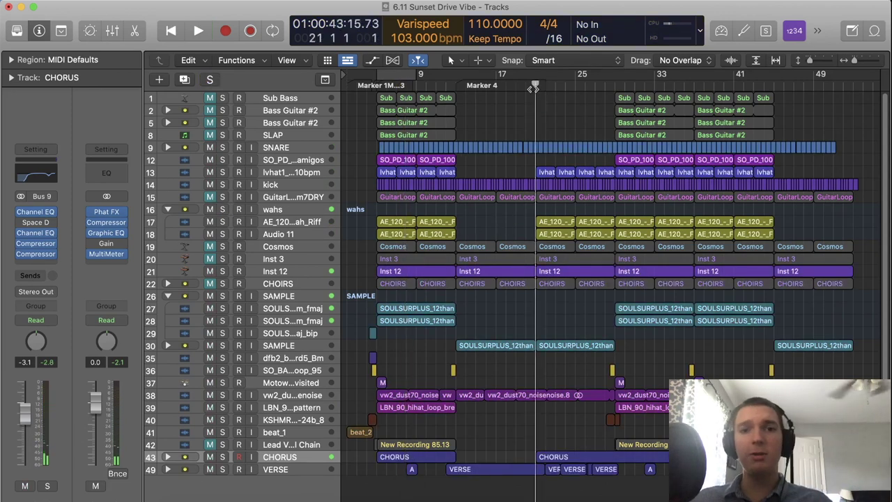
key(space)
click(224, 208)
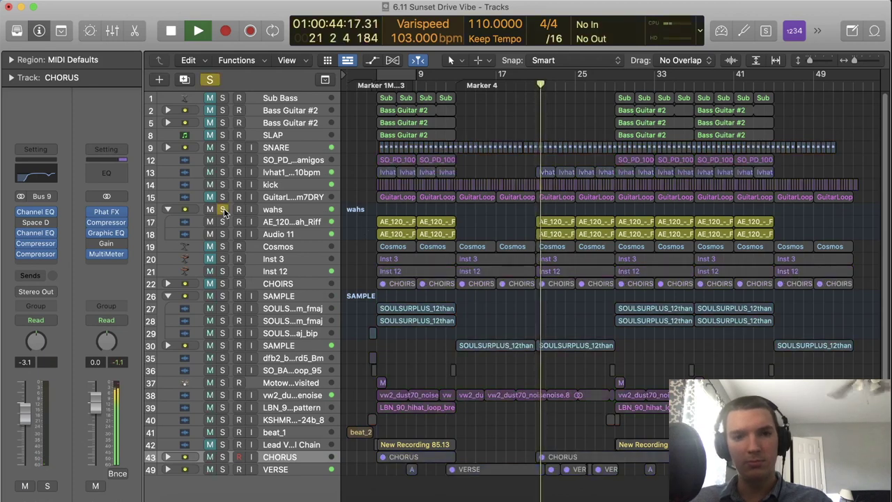
click(224, 208)
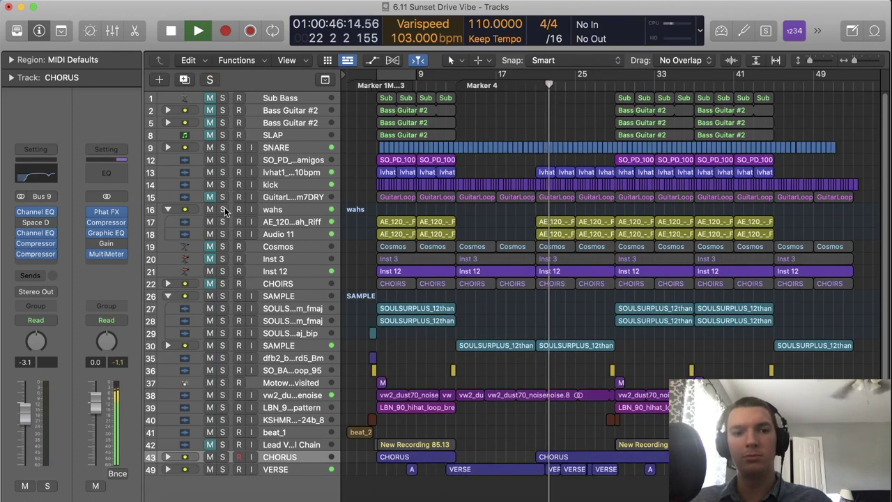
click(223, 208)
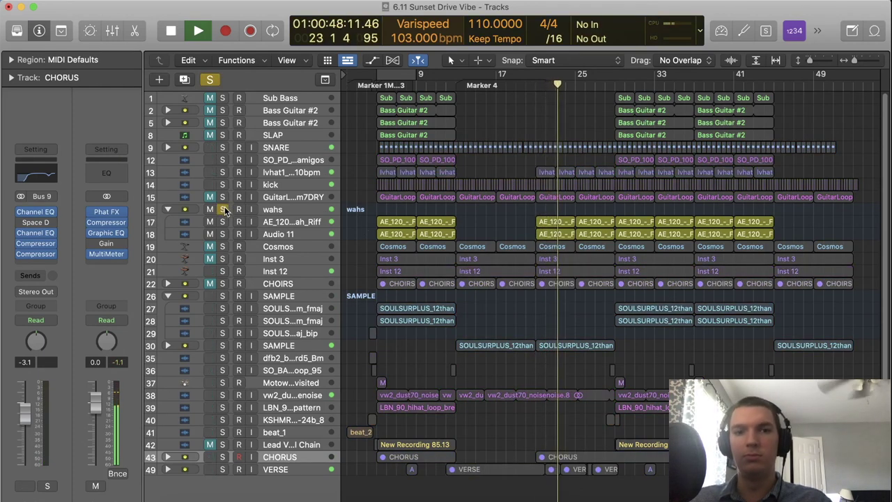
click(224, 208)
key(space)
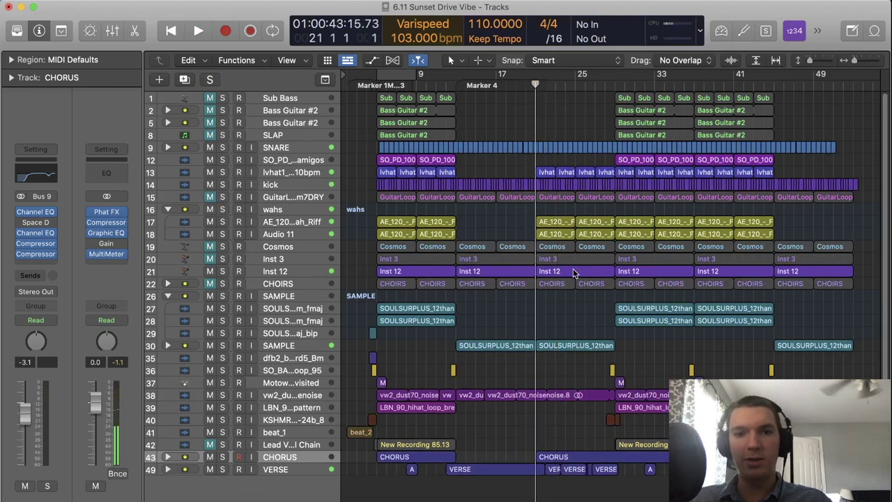
- Audition the lvhat1 loop on track 13 from bar 21, first soloed and within the full mix
click(222, 172)
key(space)
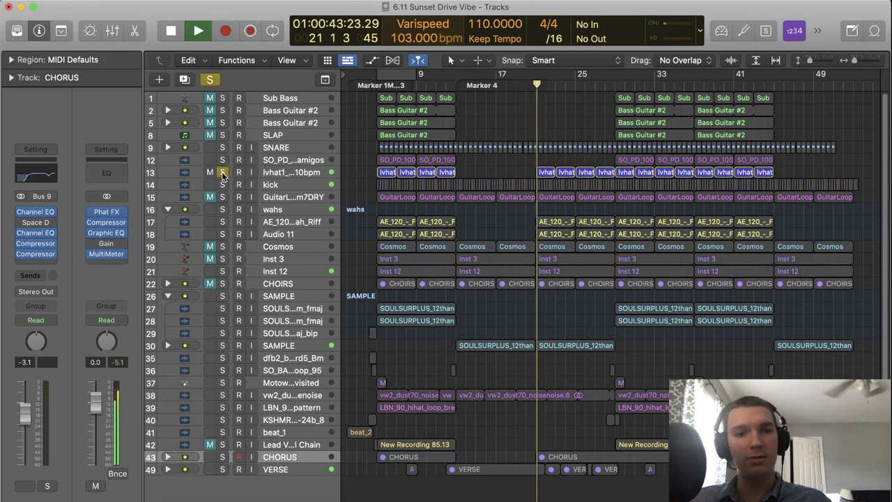
click(222, 172)
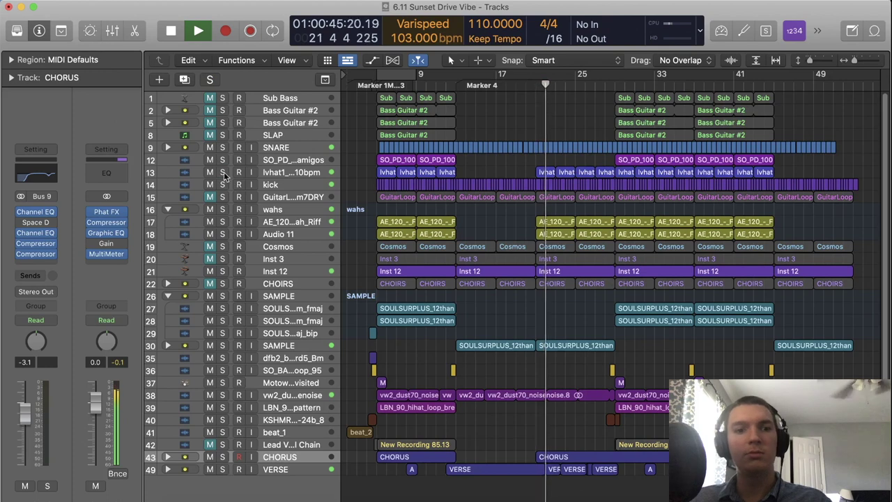
key(space)
- Play the first half of the verse from bar 14, then jump to bar 21 to compare the second half
click(468, 85)
key(space)
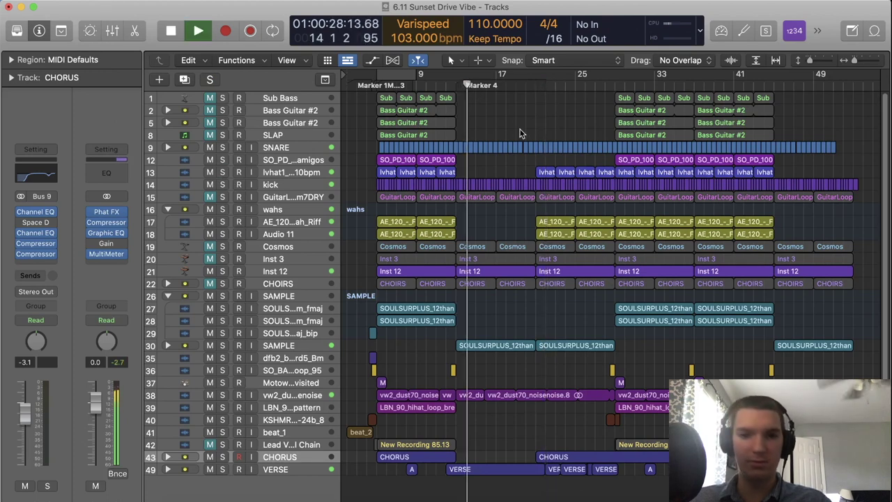
click(539, 85)
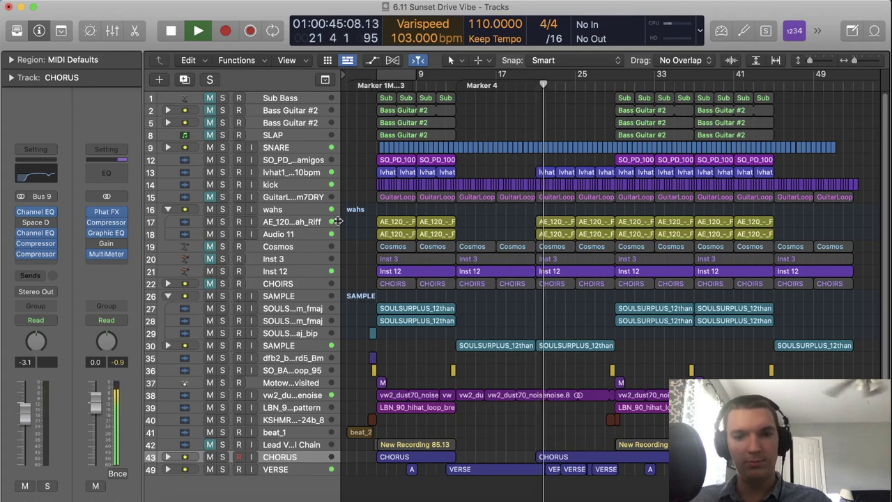
key(space)
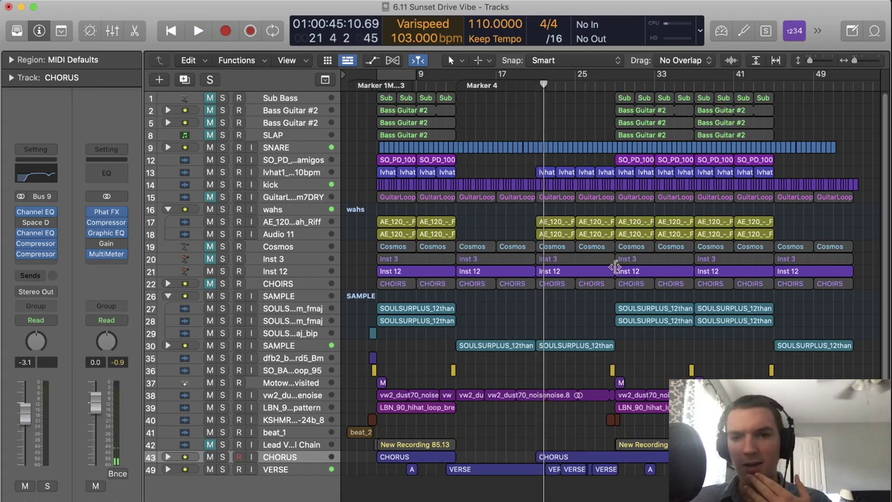
- Move the playhead to bar 17, on to bar 29, and then to bar 37 to trace the arrangement's sections
click(495, 87)
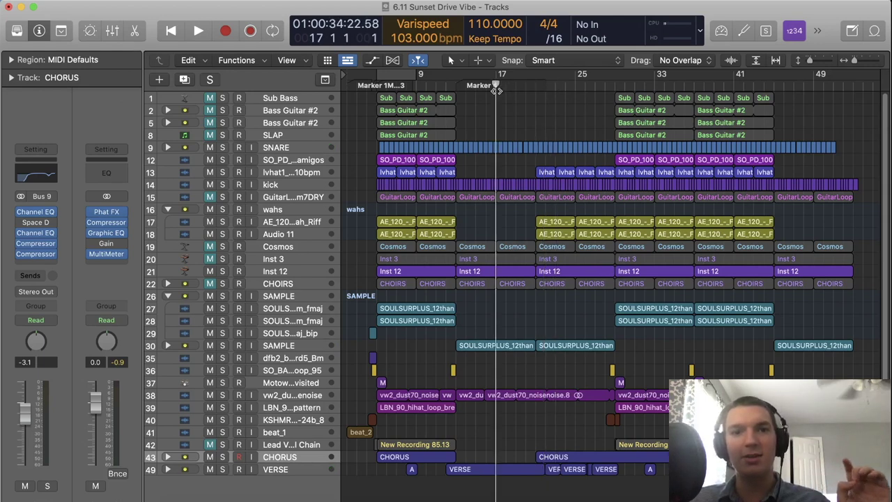
drag(495, 87, 616, 125)
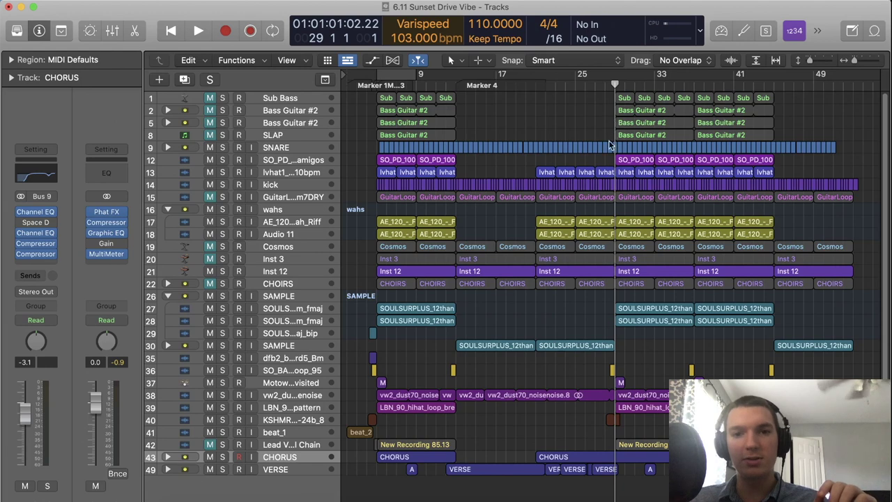
drag(610, 87, 692, 136)
- Audition the SO_PD perc loop on track 12 soloed from bar 29, then unsolo it and select its track
click(223, 159)
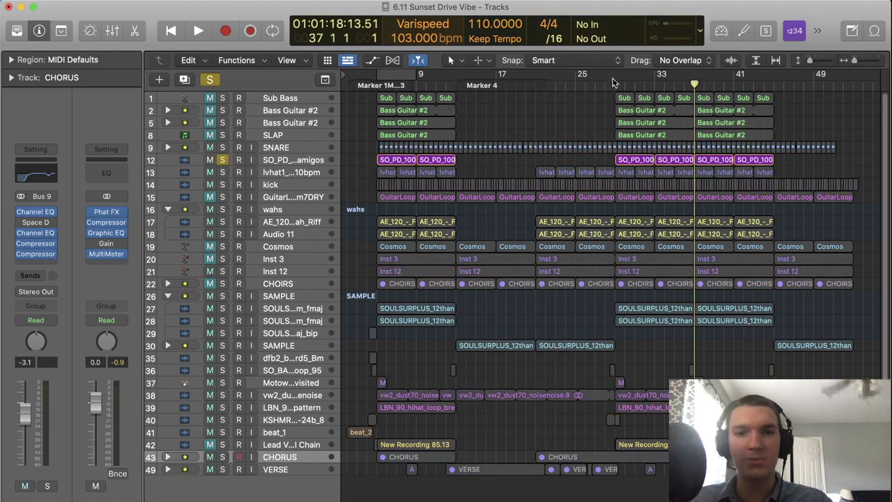
click(615, 85)
key(space)
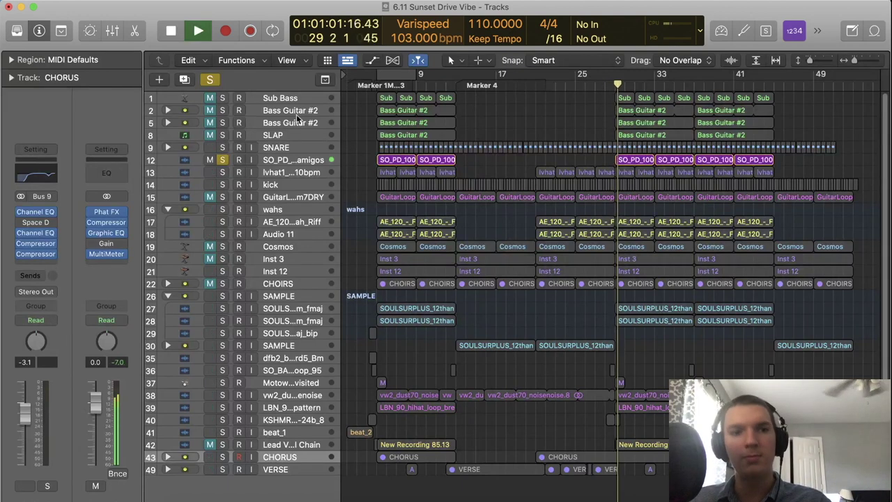
key(space)
click(223, 160)
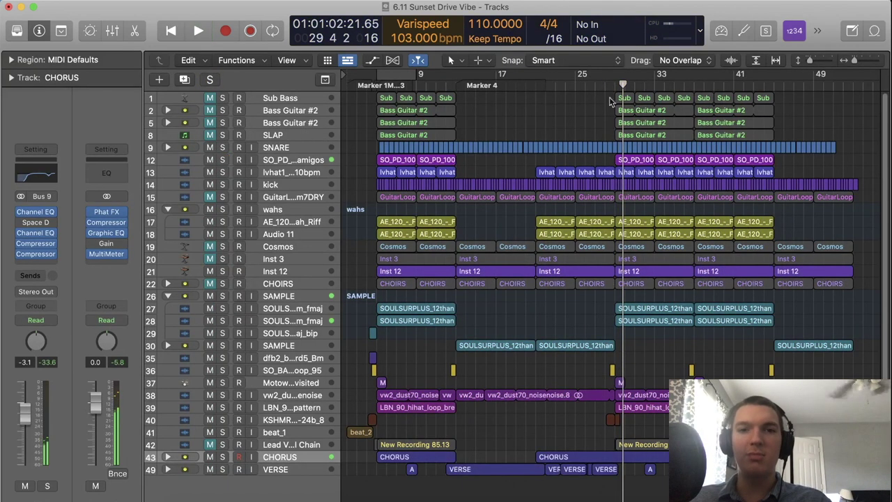
click(615, 87)
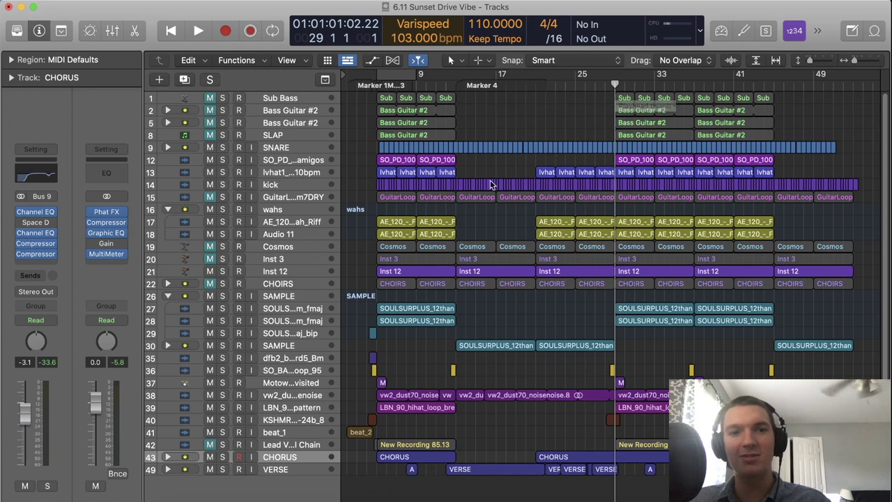
click(295, 161)
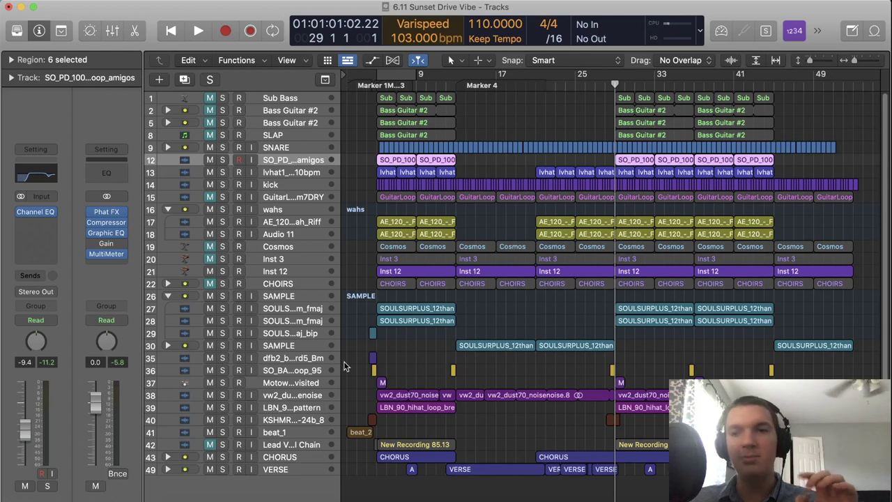
- Play the soloed glass chord and fill tracks 35 and 36 around bar 5, with the transition regions enlarged
click(375, 85)
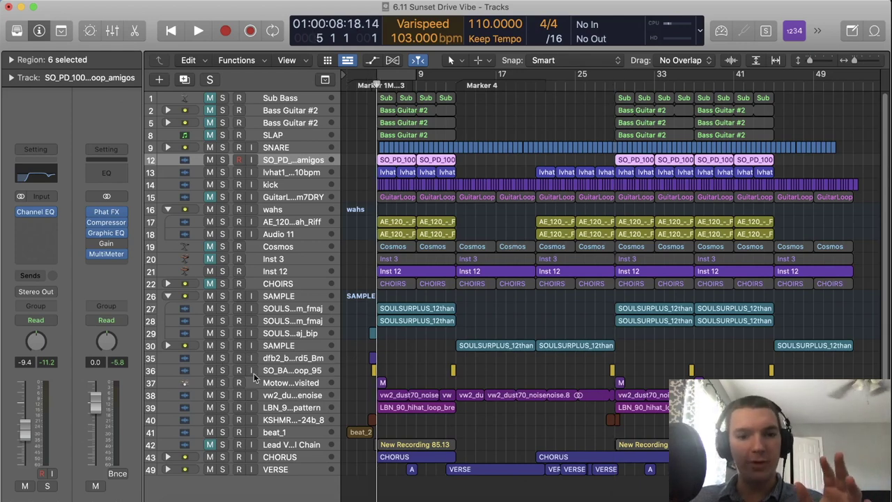
click(222, 358)
click(222, 370)
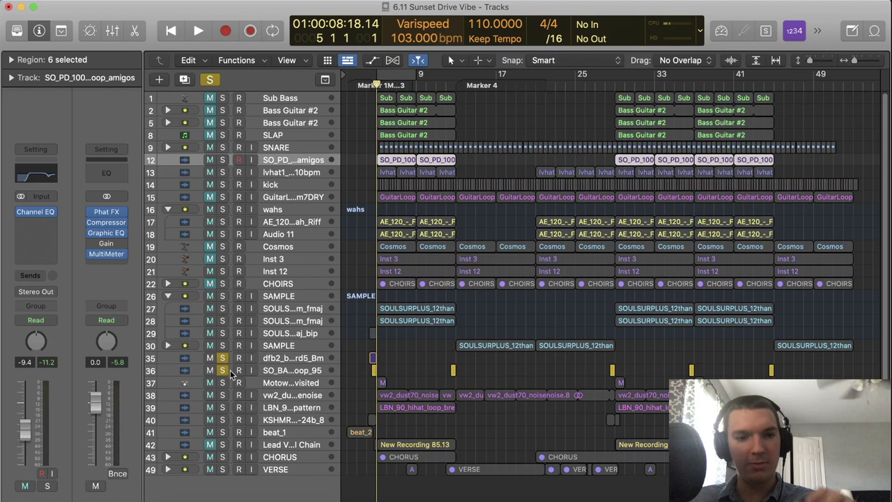
click(374, 85)
key(space)
drag(856, 61, 864, 63)
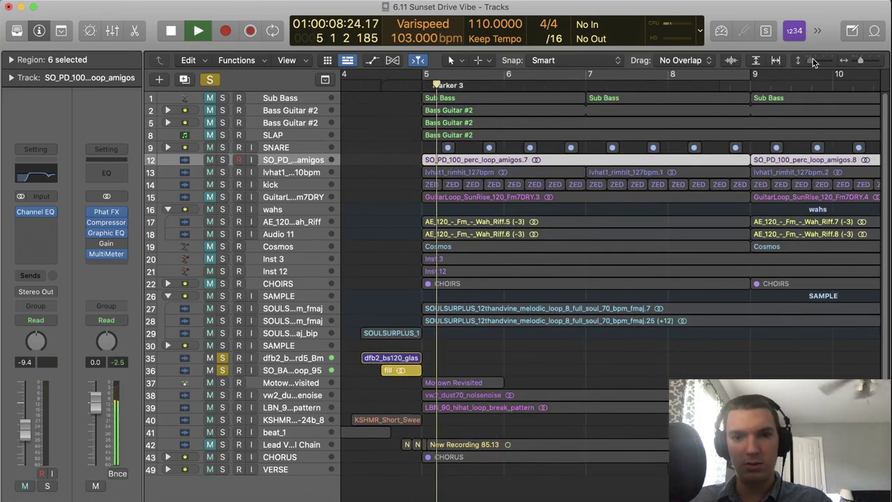
drag(810, 60, 813, 59)
scroll(628, 140, down, 10)
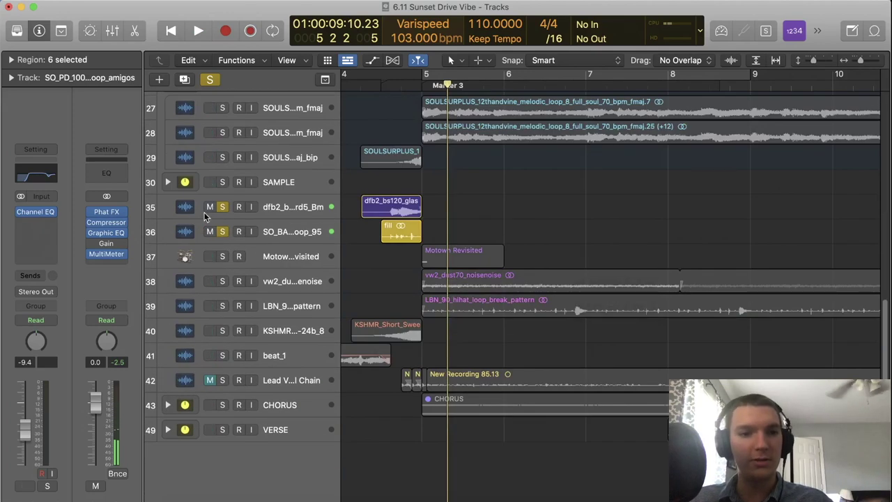
- Audition only the dfb2 glass chord on track 35 leading into bar 5
click(222, 231)
key(space)
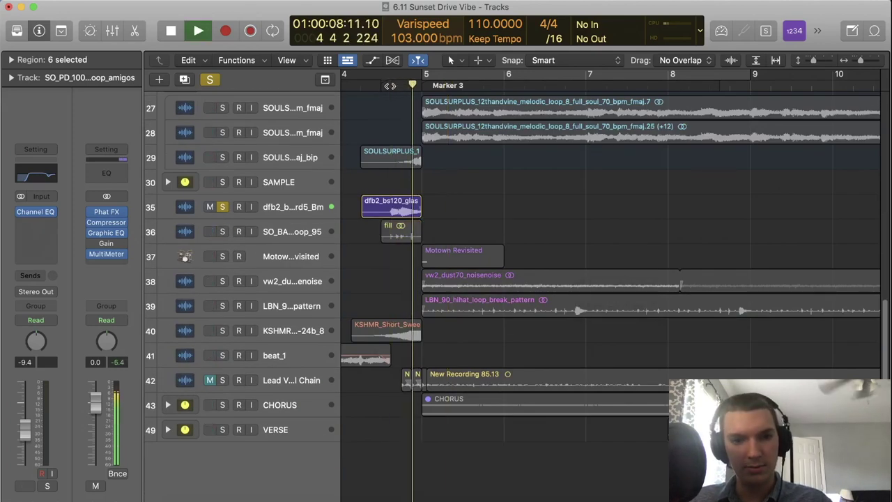
key(space)
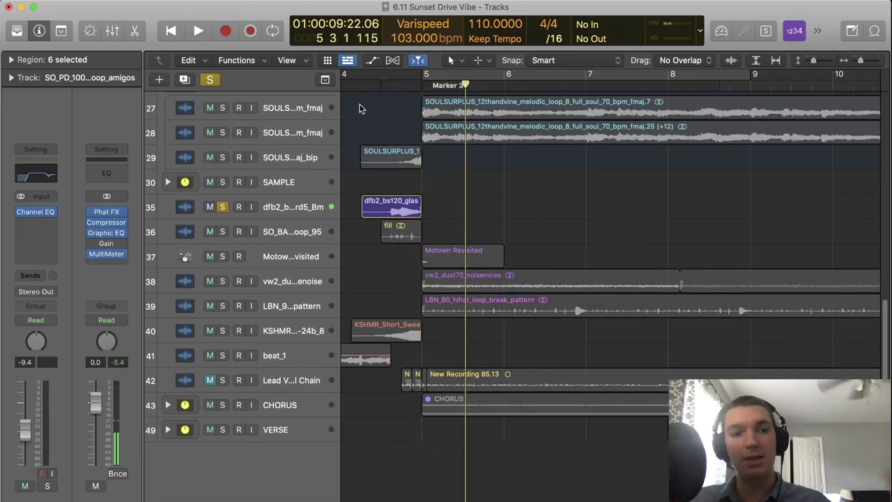
- Switch the solo from track 35 to track 36 and play its drum fill just before bar 5
click(223, 212)
click(223, 207)
click(222, 232)
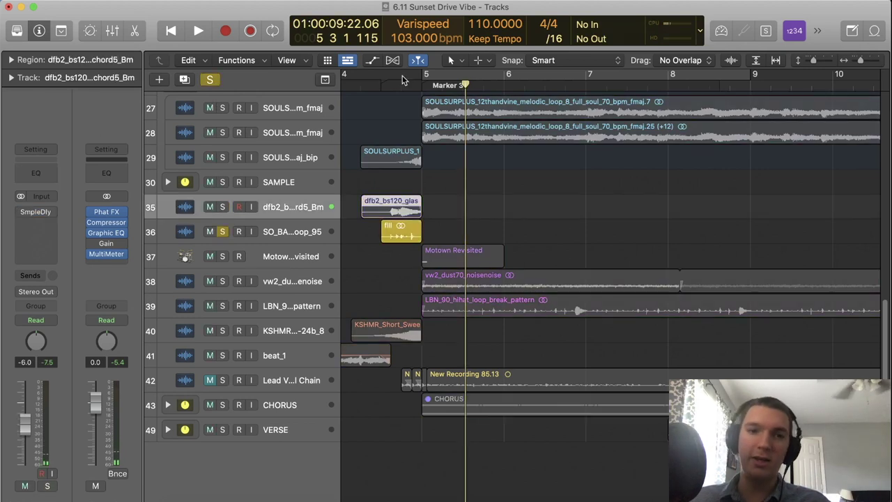
click(383, 85)
key(space)
key(space)
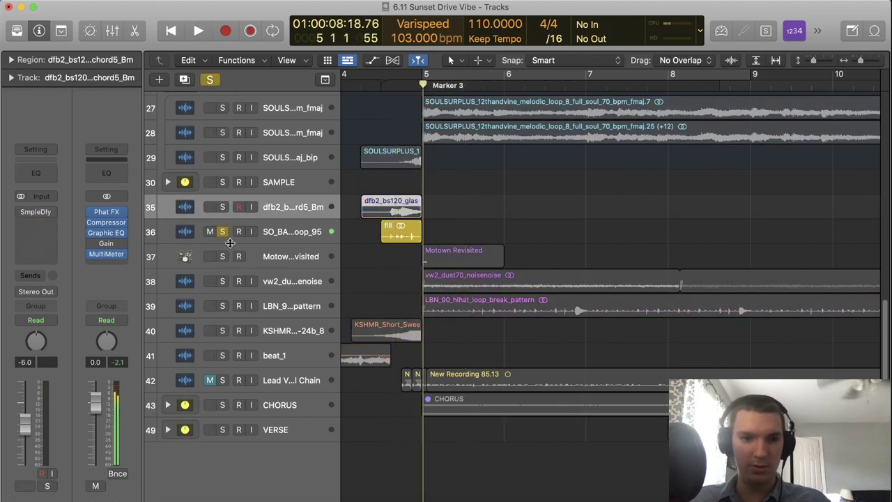
- Play the drum fill soloed together with Motown Revisited across bar 5, then restore the full mix
key(Down)
click(408, 87)
key(space)
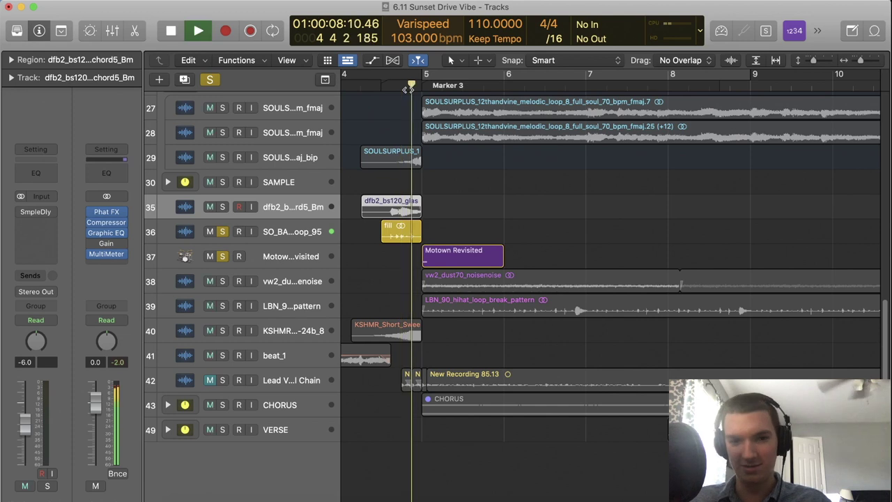
key(space)
click(223, 231)
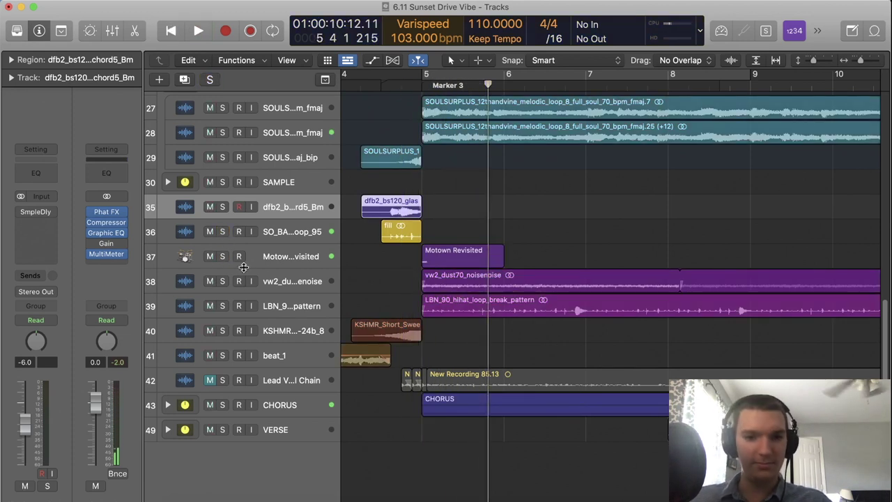
- Audition the KSHMR short sweep on track 40 soloed from bar 4 into bar 5, then unsolo it
click(222, 331)
click(359, 87)
key(space)
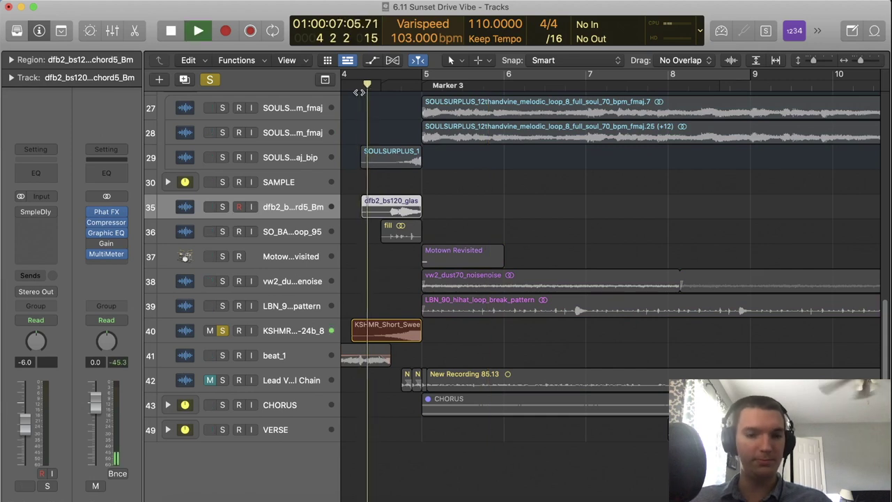
key(space)
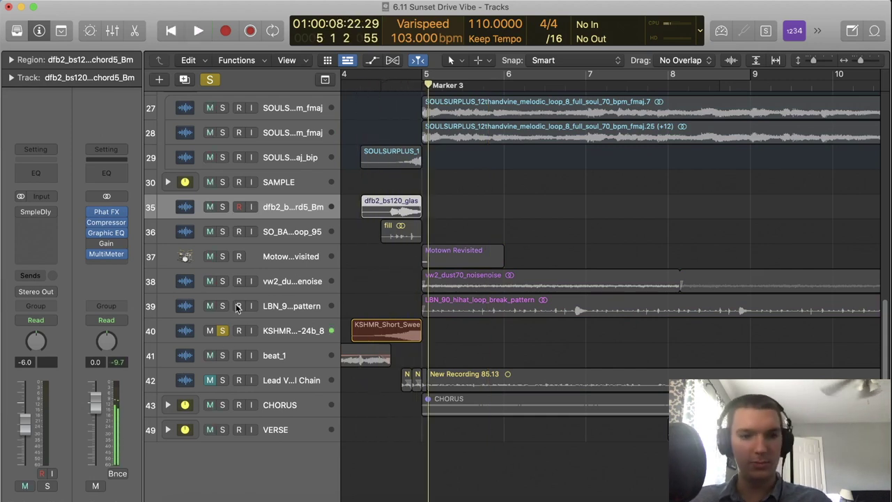
click(223, 331)
- Play the full mix from the second drum fill in bar 12, then return the playhead to the start of bar 12
drag(367, 85, 401, 85)
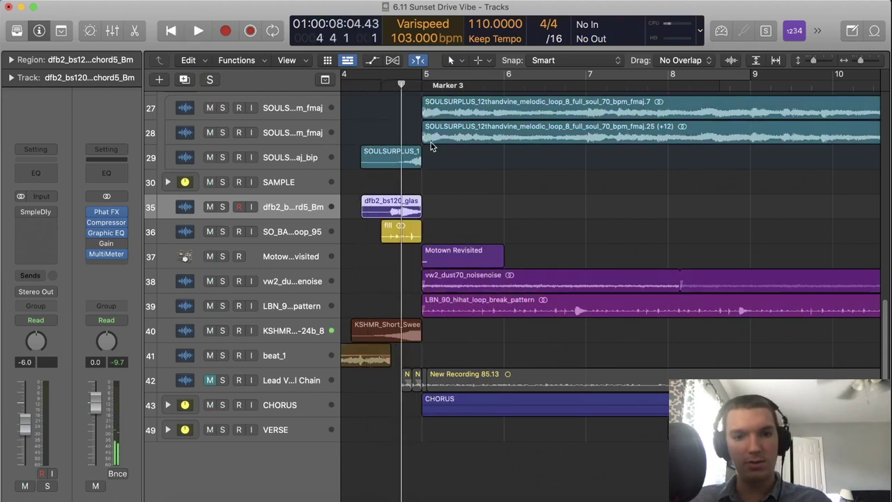
scroll(341, 269, up, 10)
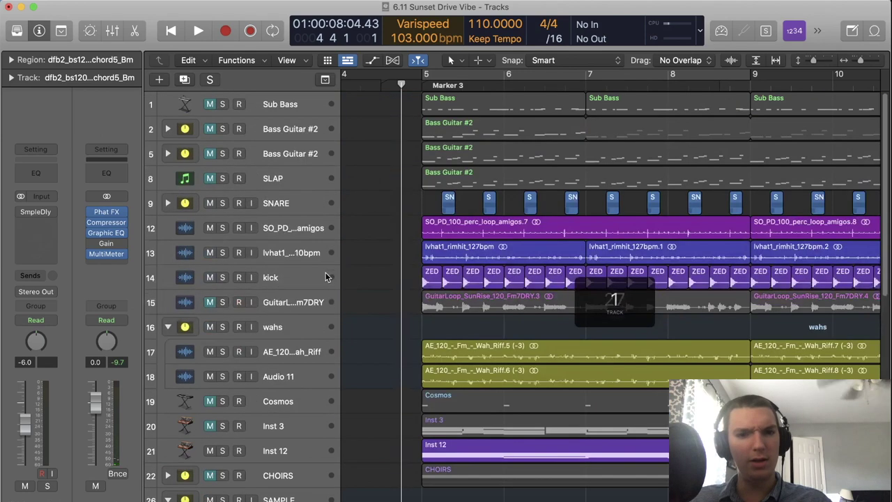
scroll(326, 278, down, 10)
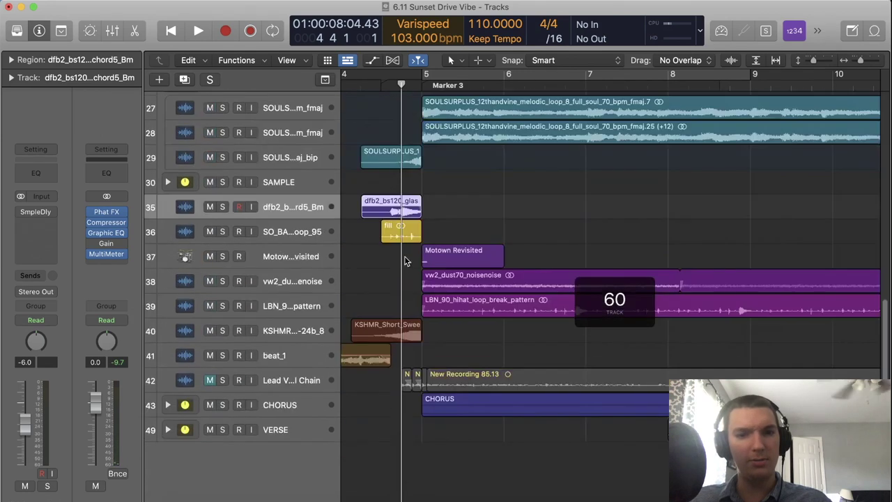
click(858, 61)
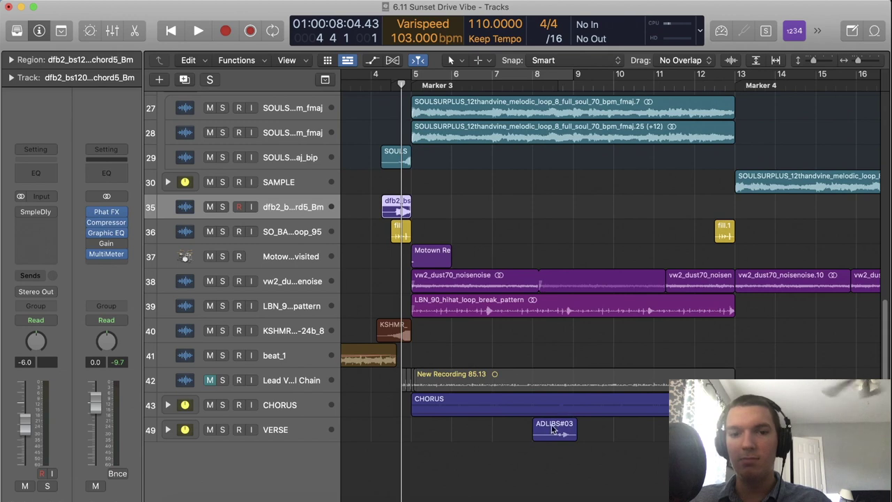
scroll(467, 488, right, 10)
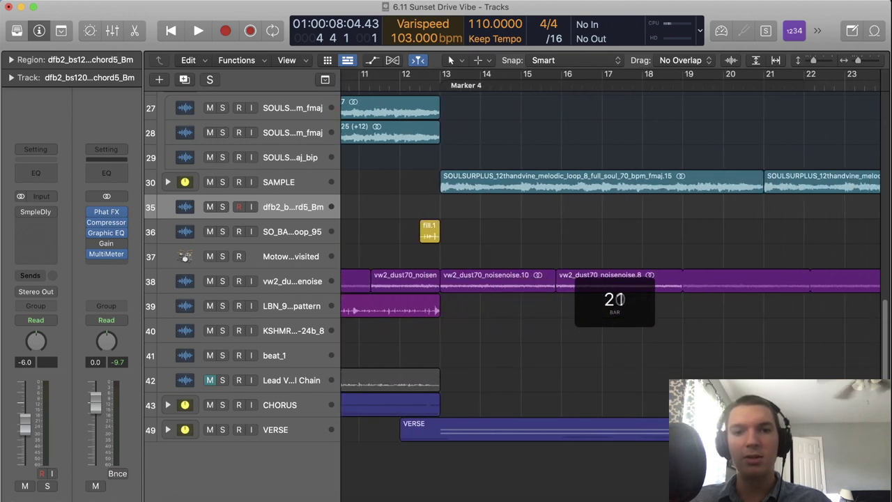
click(419, 84)
key(space)
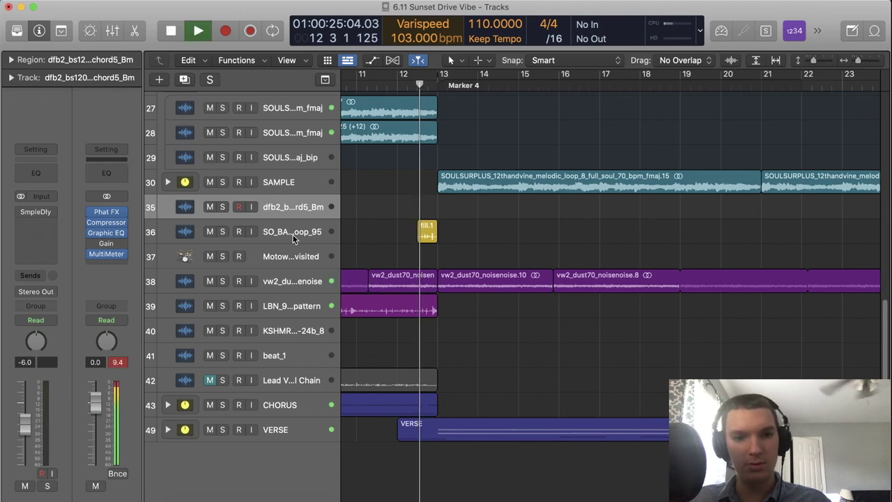
click(398, 85)
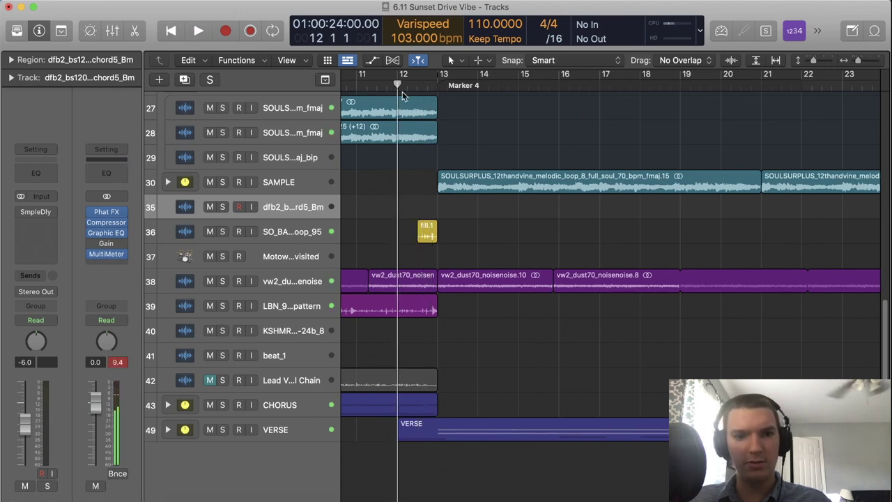
- Mute the vw2_dust70_noisenoise track and play the mix from bar 12
click(286, 282)
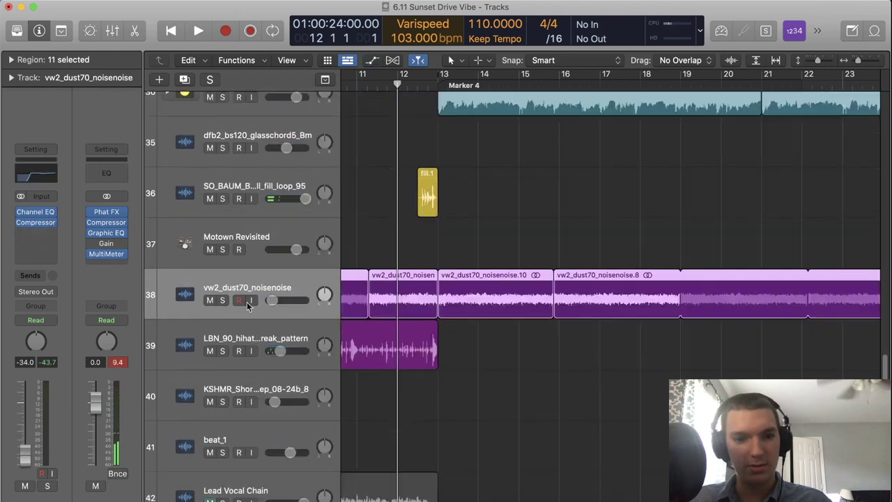
click(210, 282)
key(space)
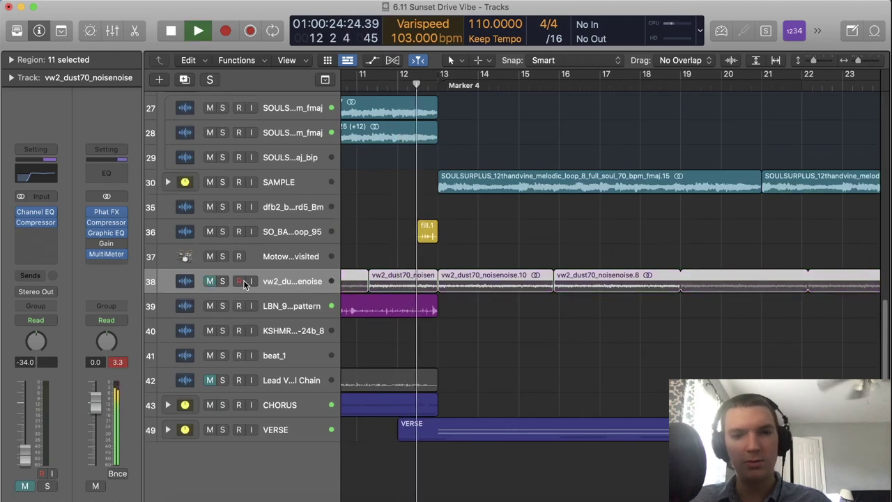
- Solo the fill on track 36 and play it from the middle of bar 12, then unsolo it
click(222, 232)
click(418, 85)
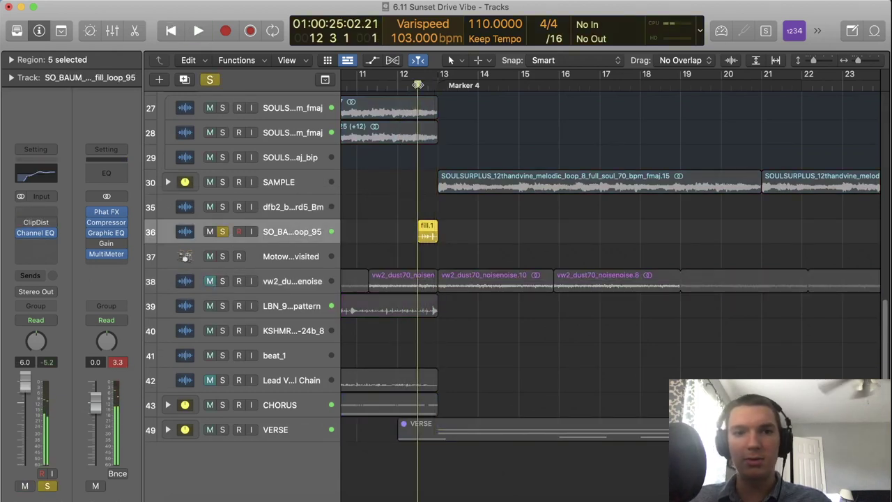
key(s)
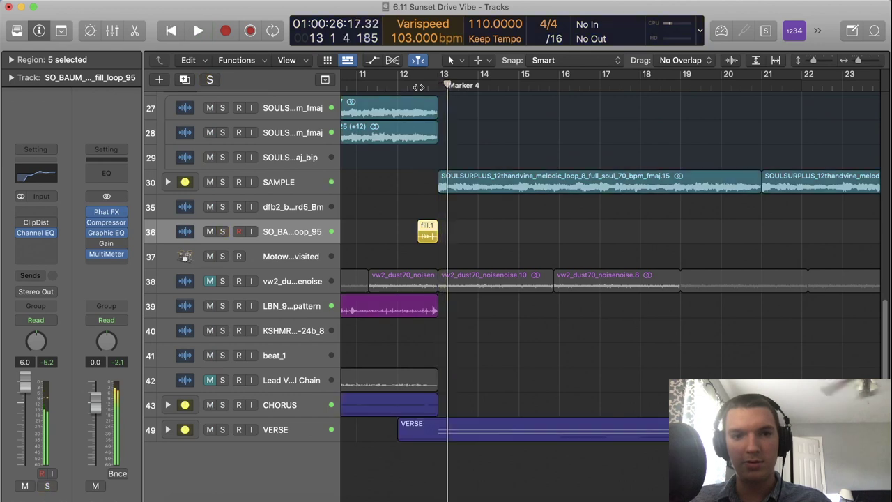
- Play the full mix from the bar 12 fill, then unmute the vw2_dust70_noisenoise track and widen the timeline view
click(419, 85)
key(space)
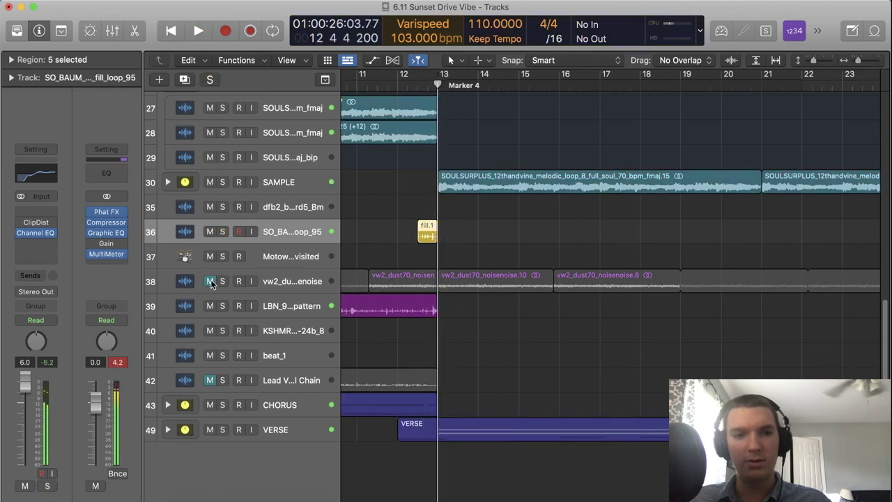
click(210, 281)
key(super+Left)
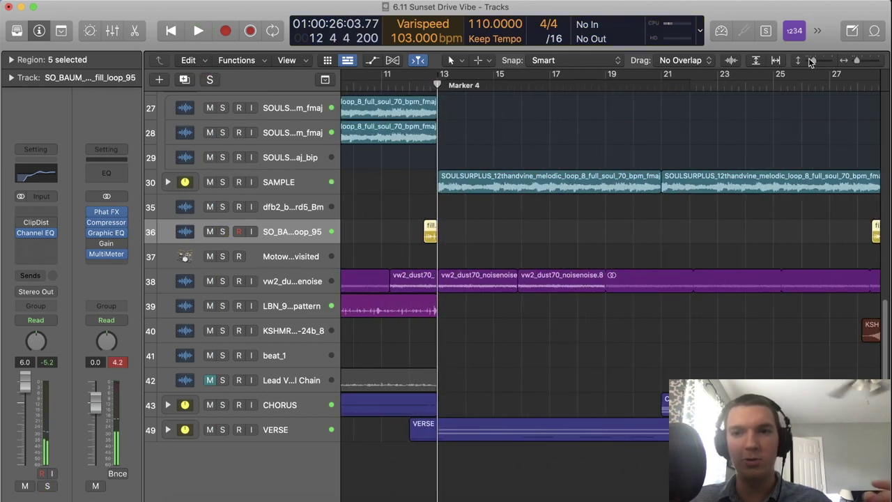
- Solo the VERSE track stack and expand it to show its vocal and ad-lib tracks
key(super+Up)
drag(498, 495, 578, 499)
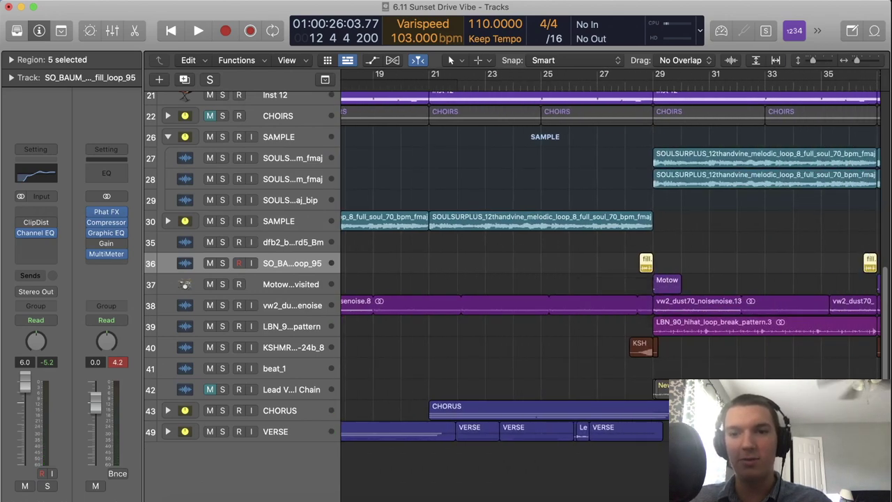
drag(518, 494, 269, 500)
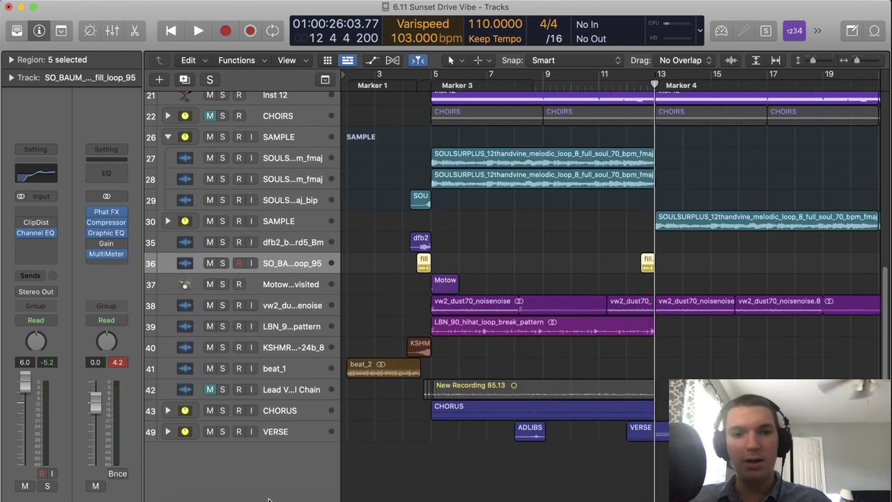
scroll(334, 442, up, 1)
click(223, 444)
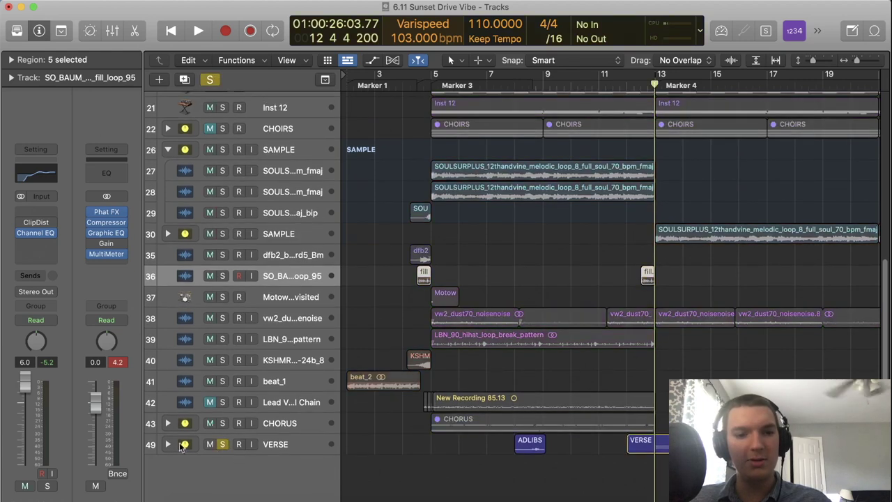
click(168, 444)
scroll(369, 374, down, 5)
- Move the playhead to the verse start in bar 13 and select Lead Vocal Chain track 52 to view its effects chain
click(578, 78)
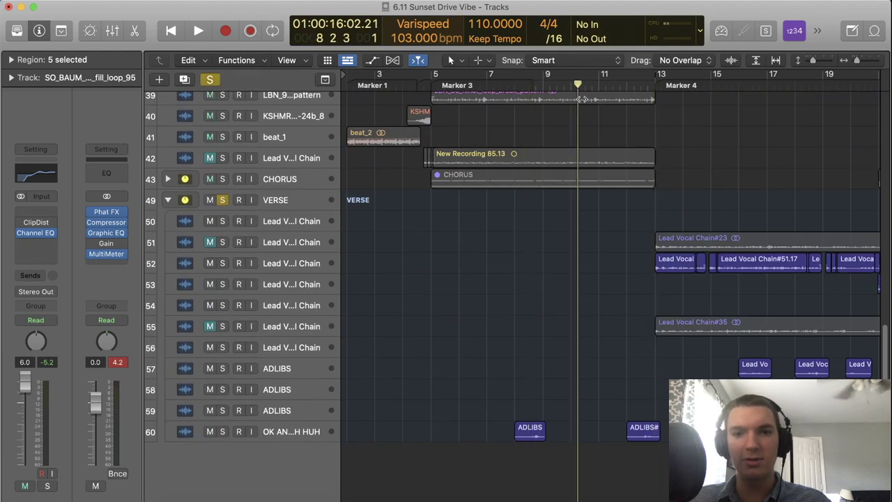
key(alt+period)
click(307, 263)
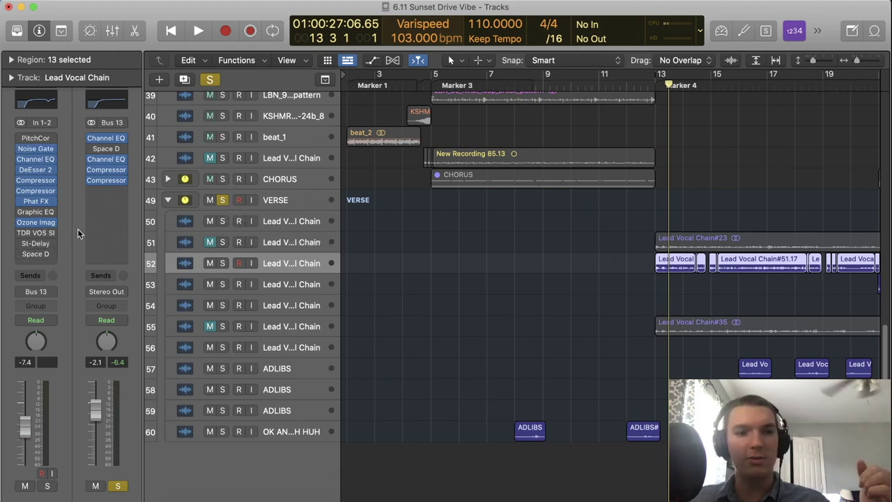
- Unsolo the VERSE stack, solo and select the OK AND UH HUH track, and place the playhead at its first ad-lib in bar 8
click(223, 200)
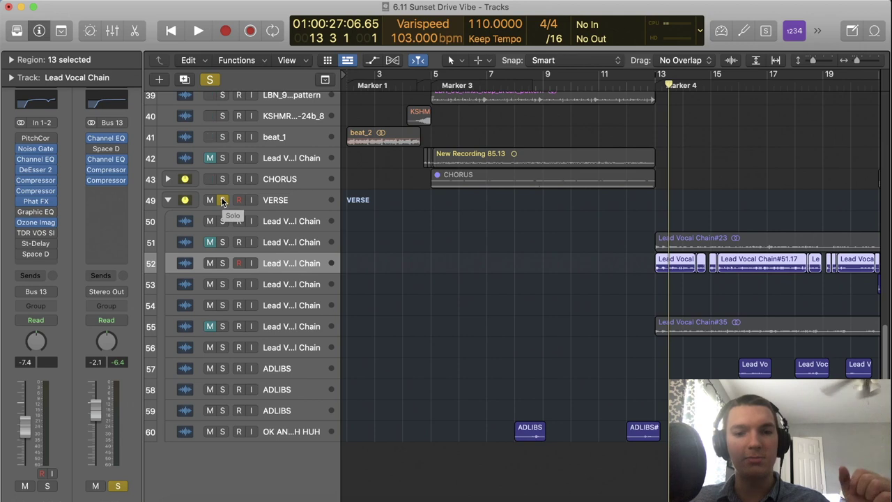
click(223, 431)
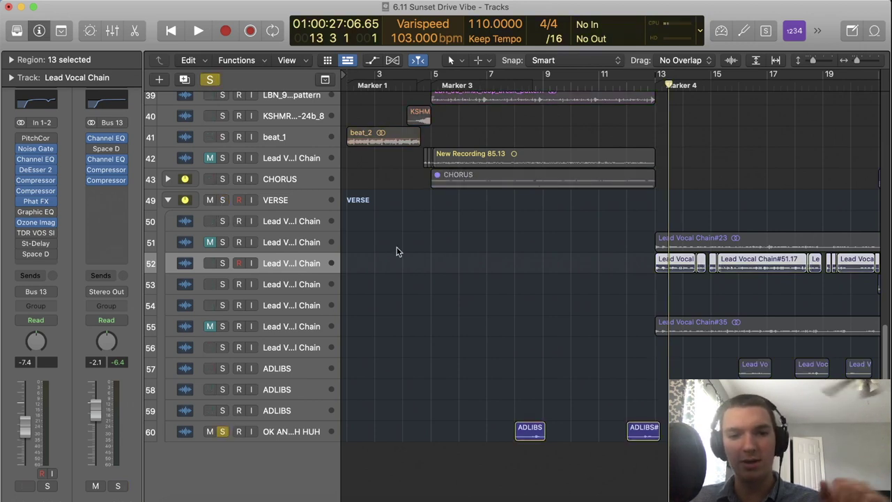
click(522, 77)
click(277, 424)
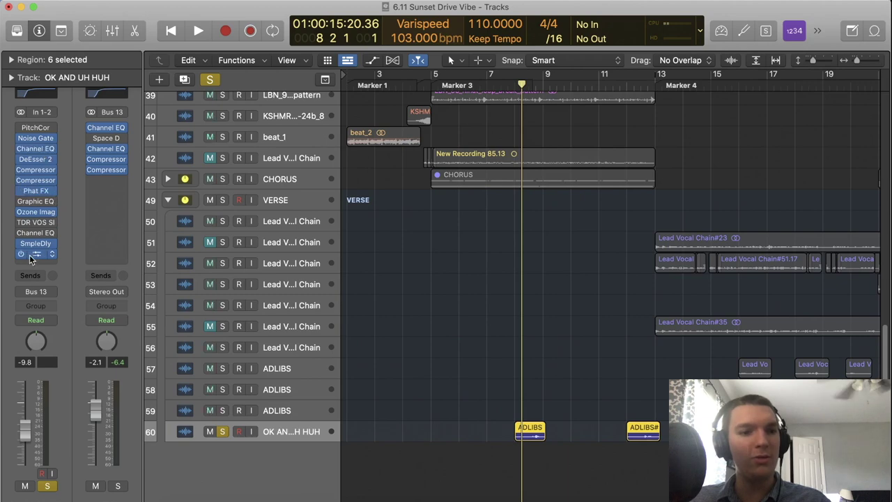
- Examine the Channel EQ on the OK AND UH HUH track, close it, and return to that track's effects chain
click(36, 152)
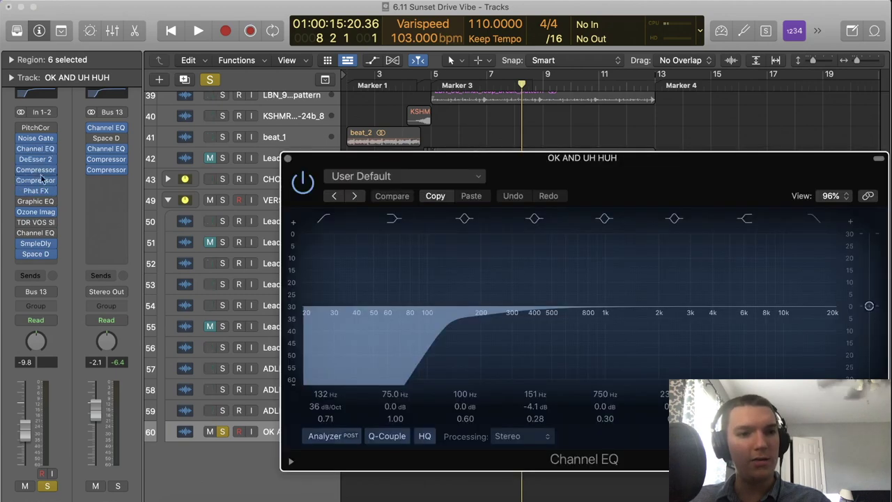
click(291, 161)
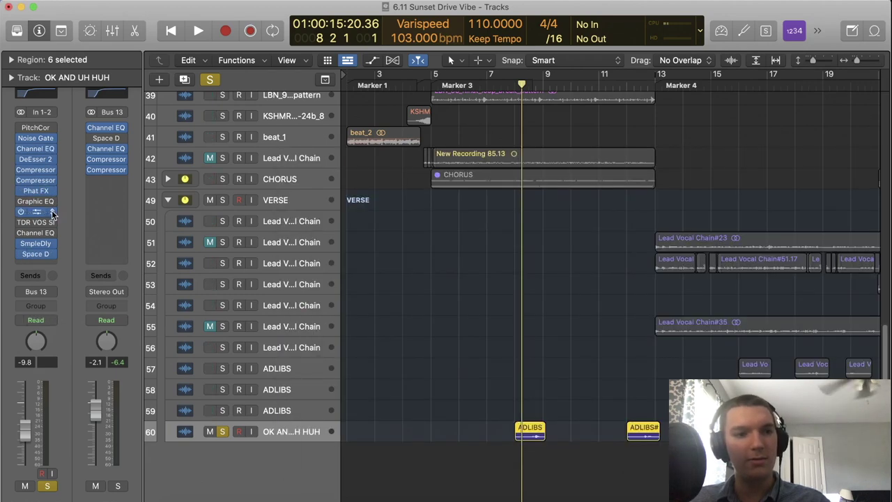
scroll(208, 338, up, 5)
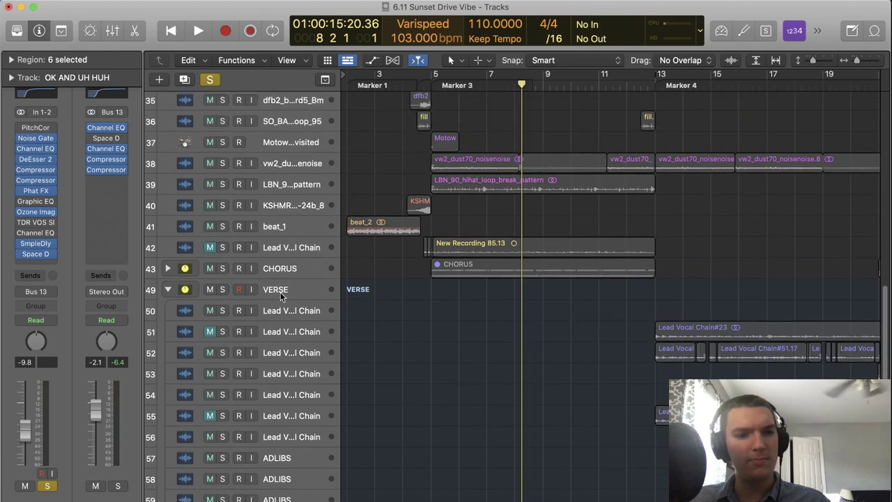
click(279, 293)
scroll(255, 419, down, 4)
click(279, 431)
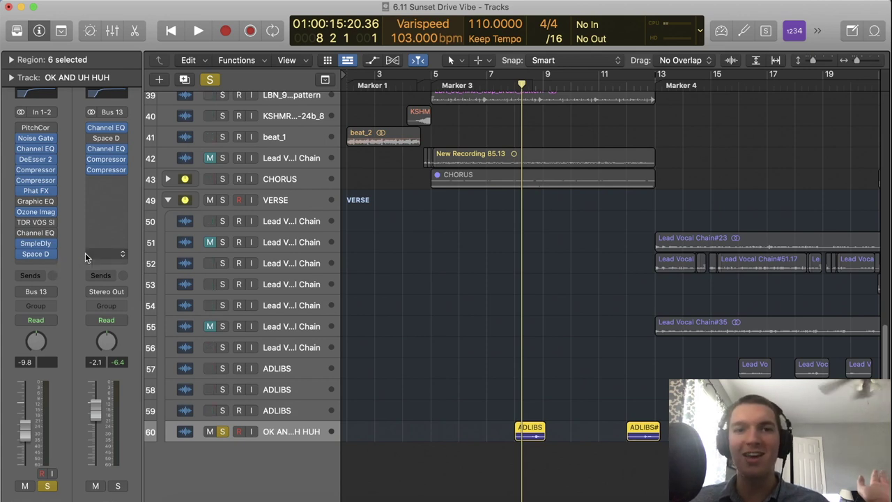
- Play the soloed OK AND UH HUH ad-lib in bar 8, then unsolo its track
key(space)
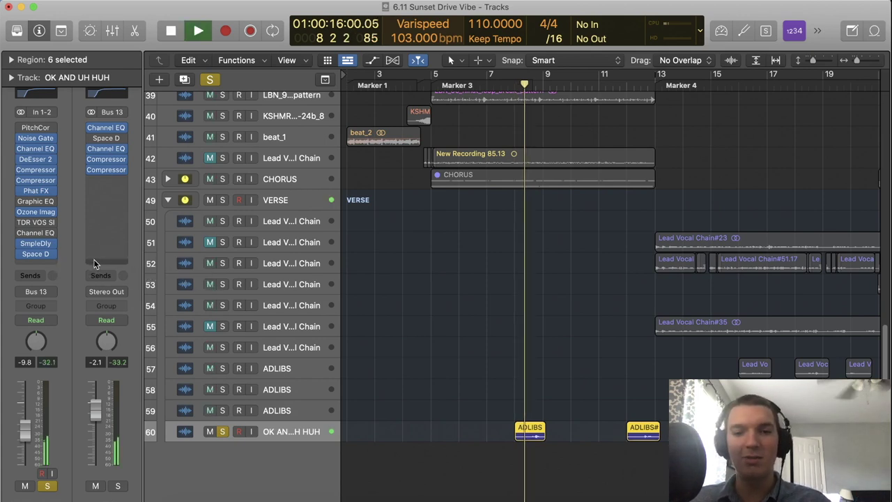
key(space)
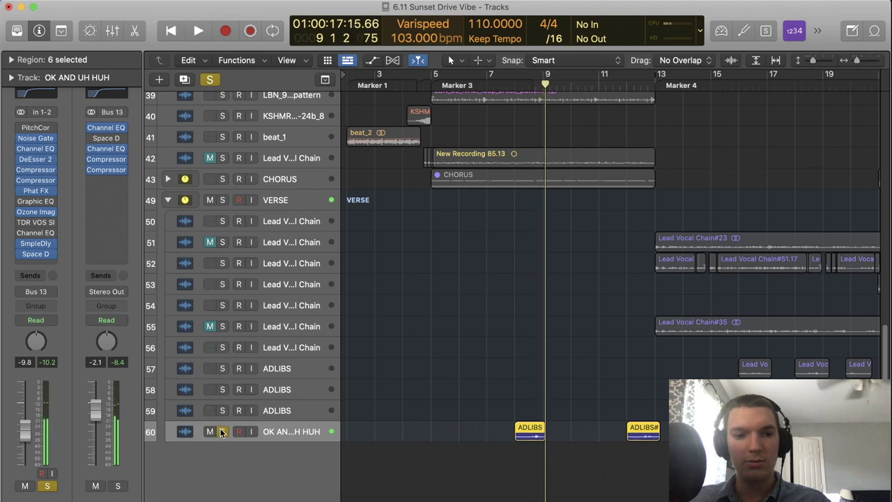
click(220, 432)
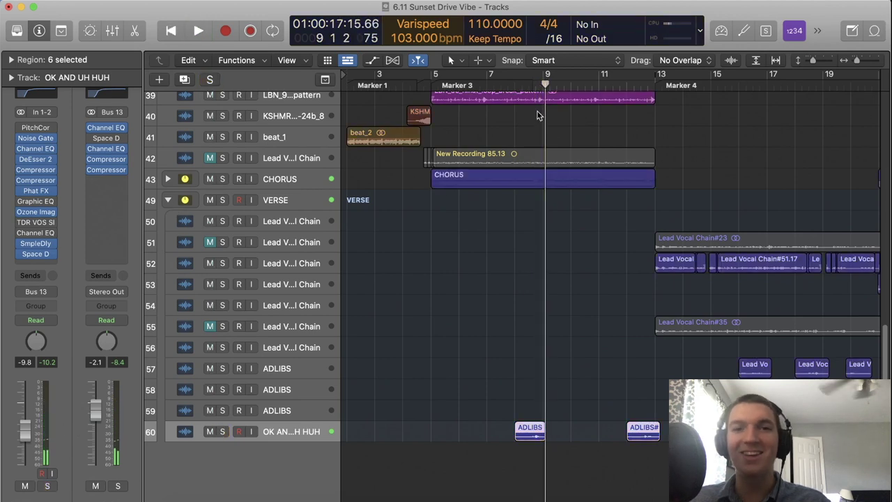
- Play the full mix from the third beat of bar 8, solo the OK AND UH HUH track, and stop playback
click(530, 84)
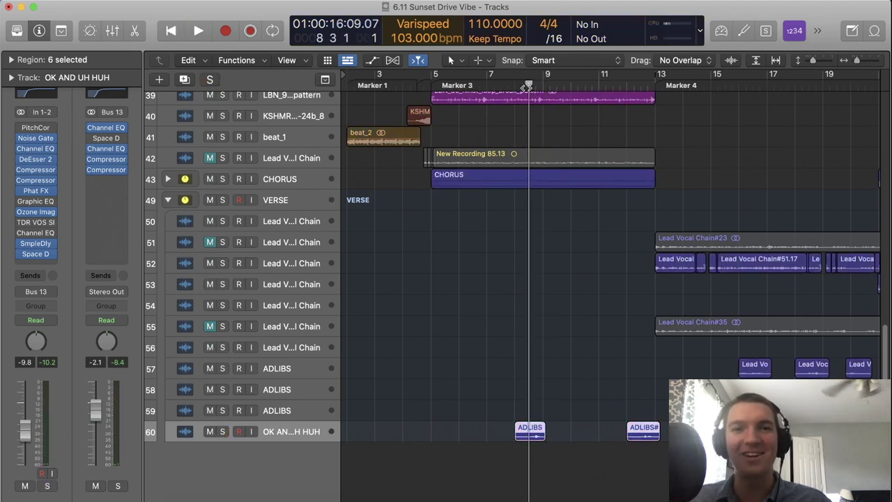
key(space)
key(s)
key(space)
- Replay the soloed OK AND UH HUH ad-lib from the start of bar 8, then unsolo the track
click(517, 85)
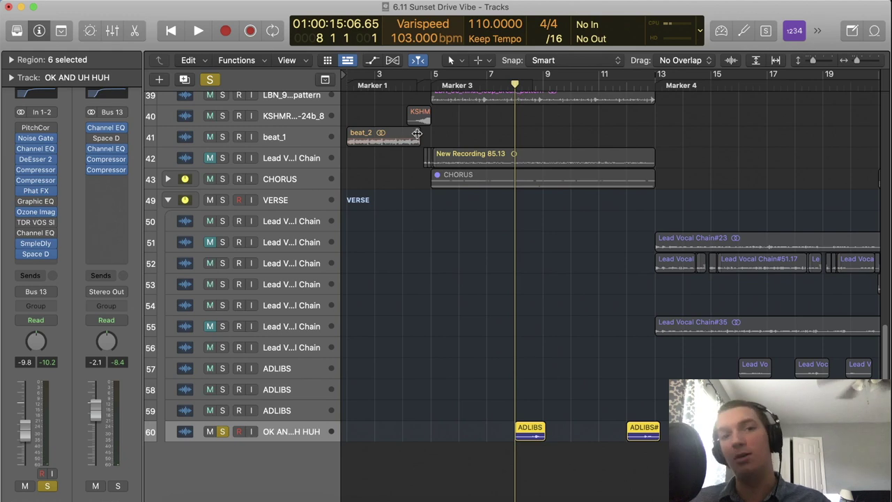
key(space)
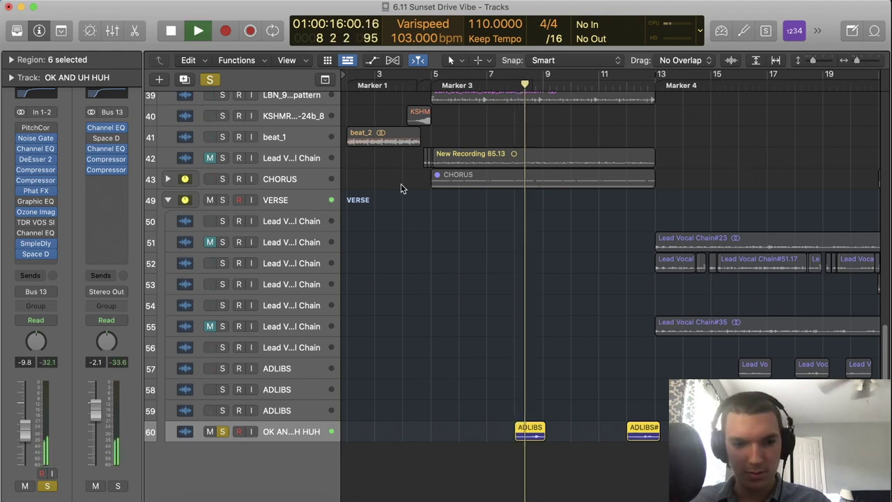
key(space)
click(222, 432)
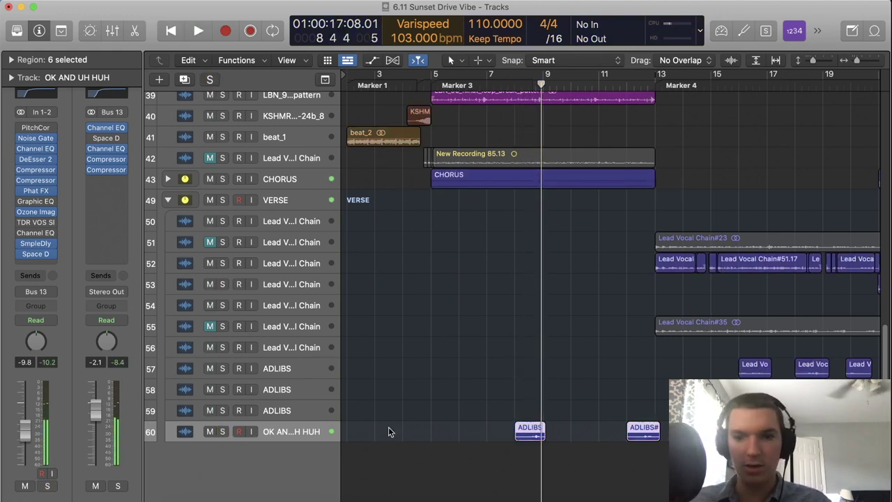
- Audition the second OK AND UH HUH ad-lib in bar 12, then move the playhead forward to bar 15
click(641, 83)
key(space)
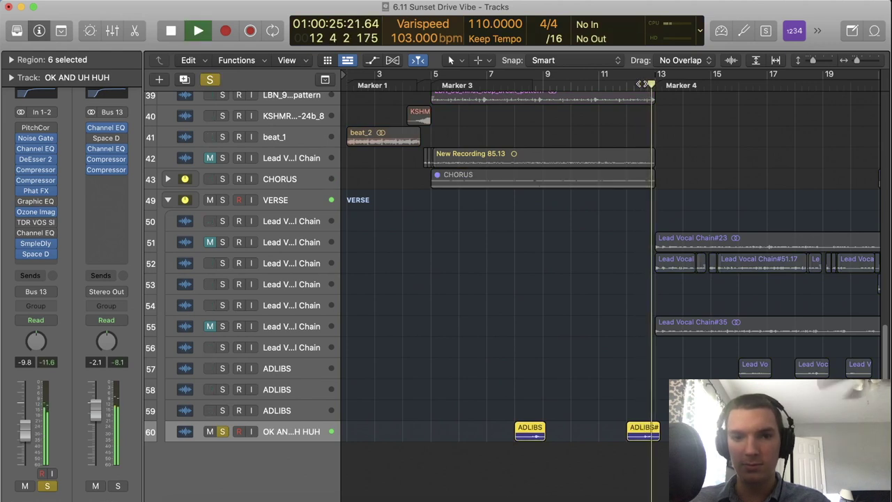
key(space)
key(period)
key(period)
key(period)
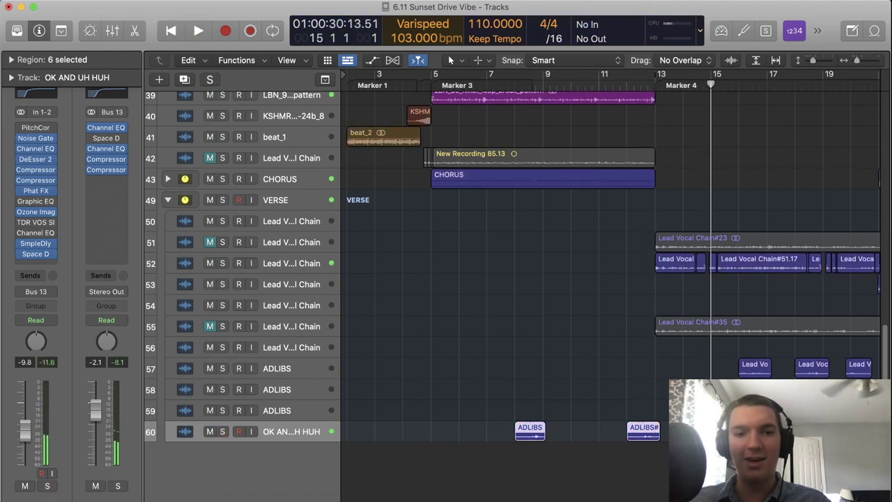
- Select ADLIBS track 57, play from its first region at bar 16, and solo the track
scroll(409, 462, right, 5)
click(244, 372)
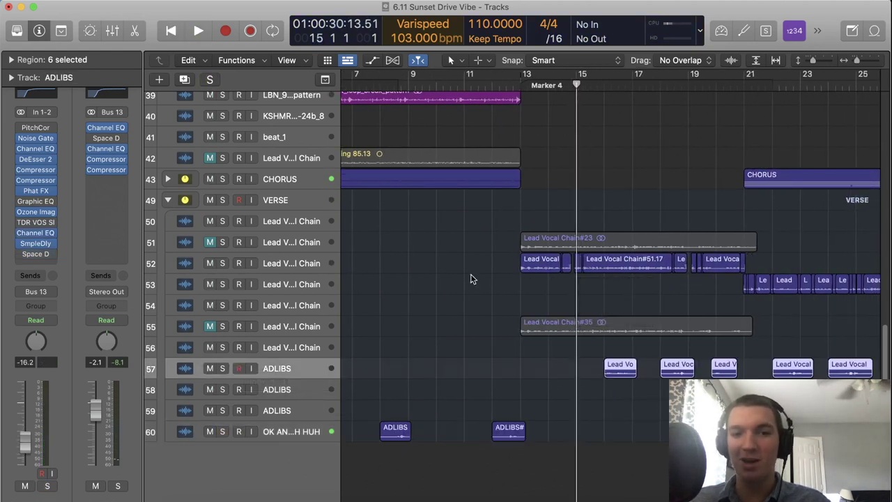
click(606, 88)
mouse_move(56, 247)
key(space)
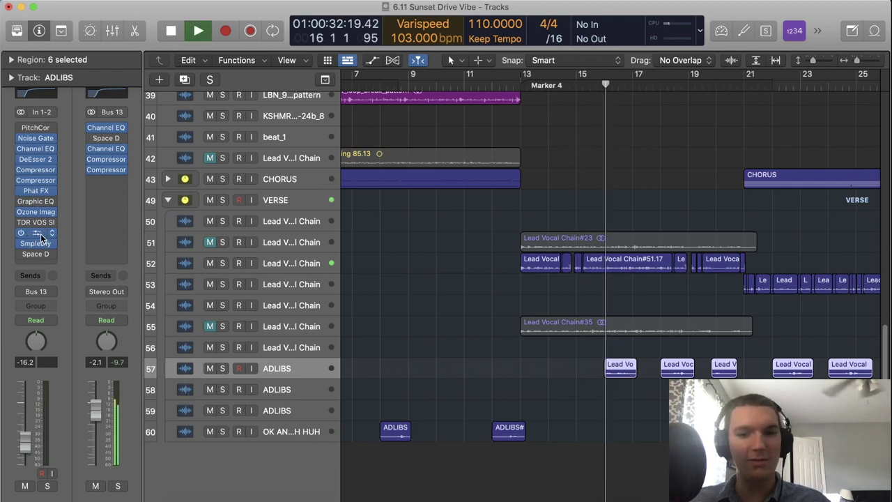
key(s)
key(space)
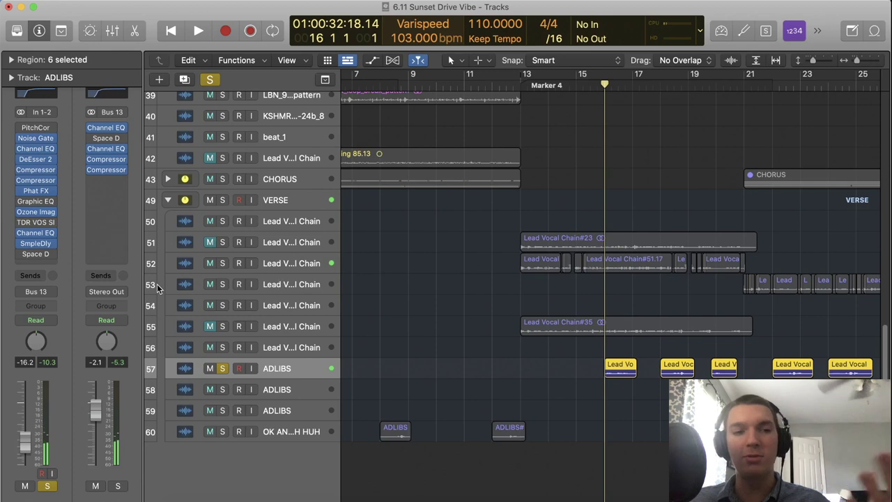
- Examine the Channel EQ with the Megaphone preset on ADLIBS track 57, close it, and play the soloed ad-libs from bar 16
click(36, 233)
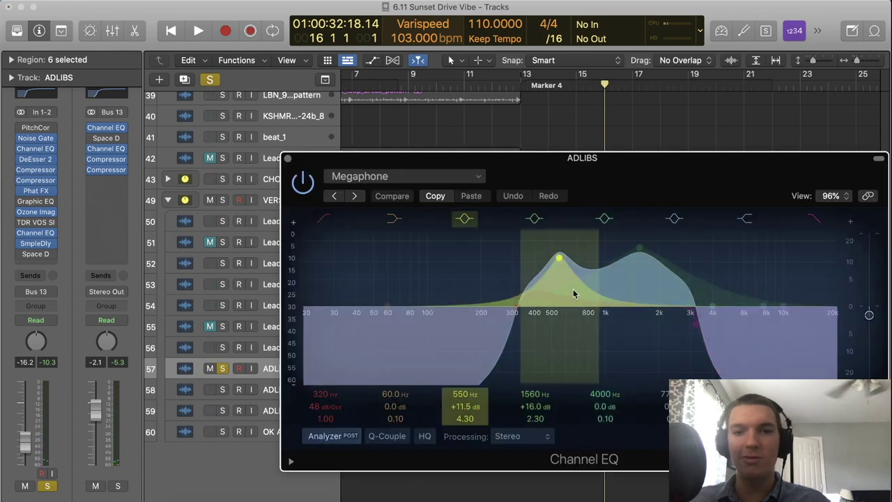
click(288, 159)
key(space)
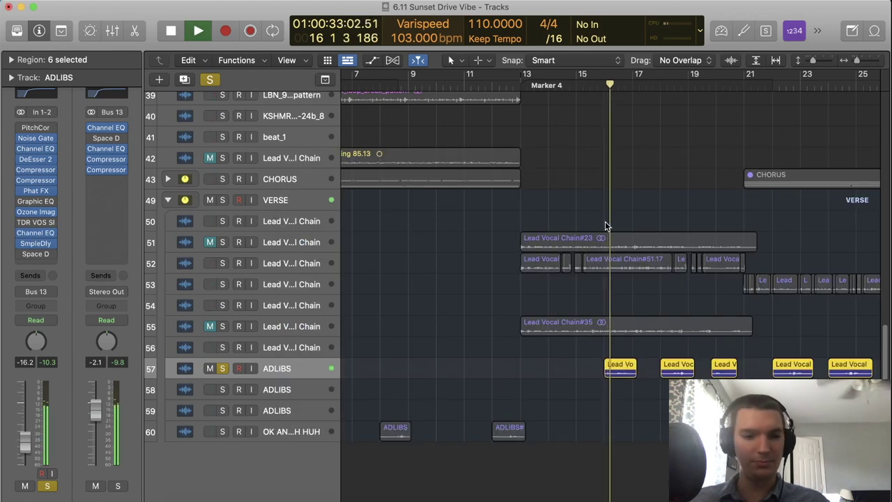
- Compare the verse ad-libs in the full mix and in solo during playback, then stop with ADLIBS track 57 unsoloed
key(s)
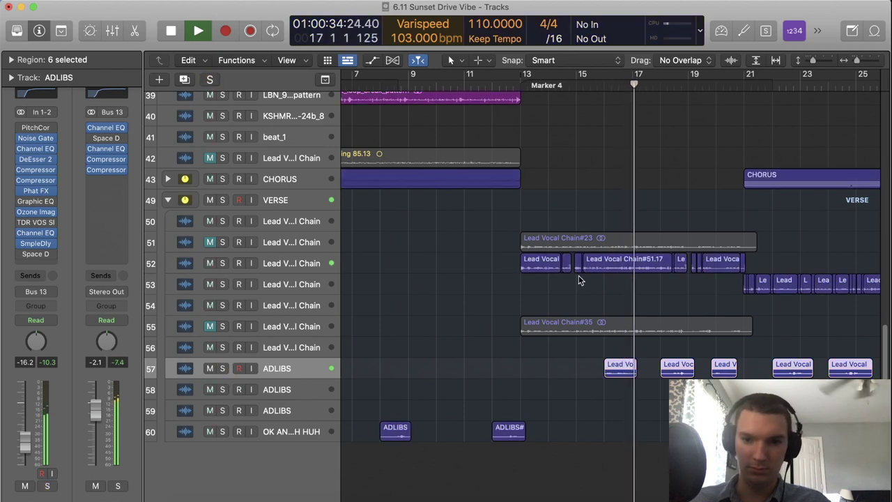
scroll(579, 279, right, 6)
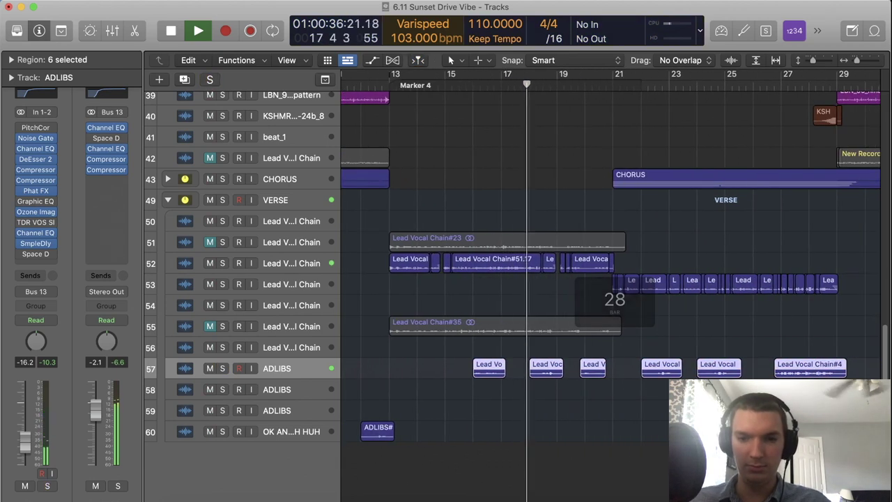
key(s)
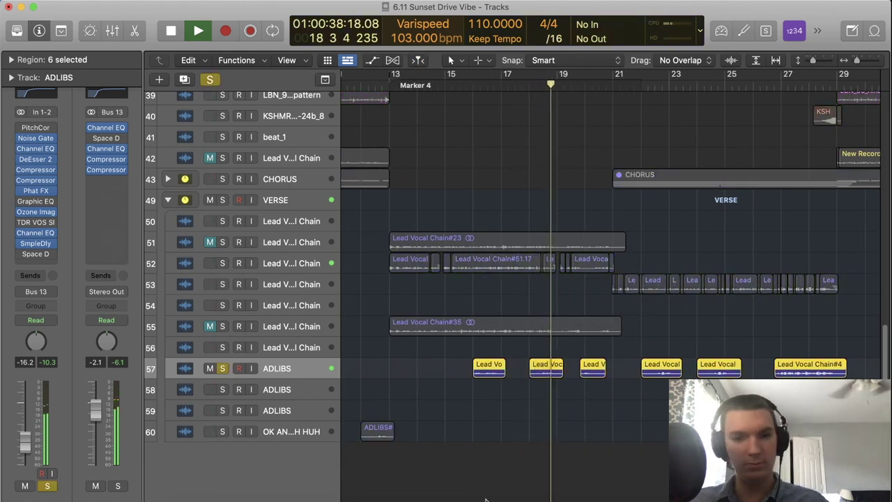
key(s)
key(space)
- Place the playhead at bar 21 and examine up close where the lead vocals pass from track 52 to track 53
click(612, 74)
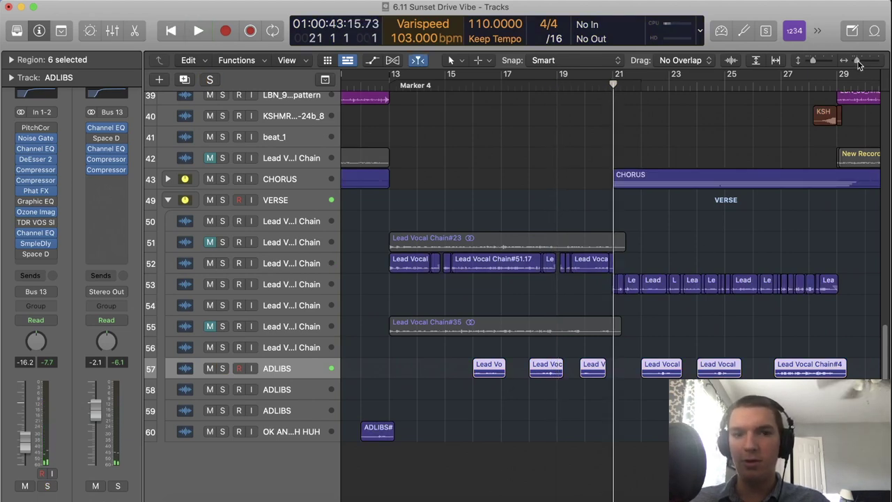
click(859, 61)
scroll(498, 500, right, 10)
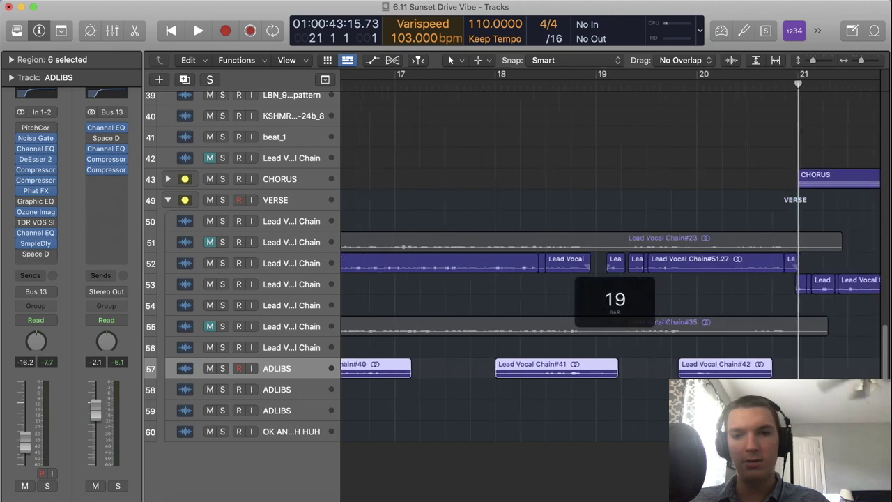
scroll(527, 472, right, 5)
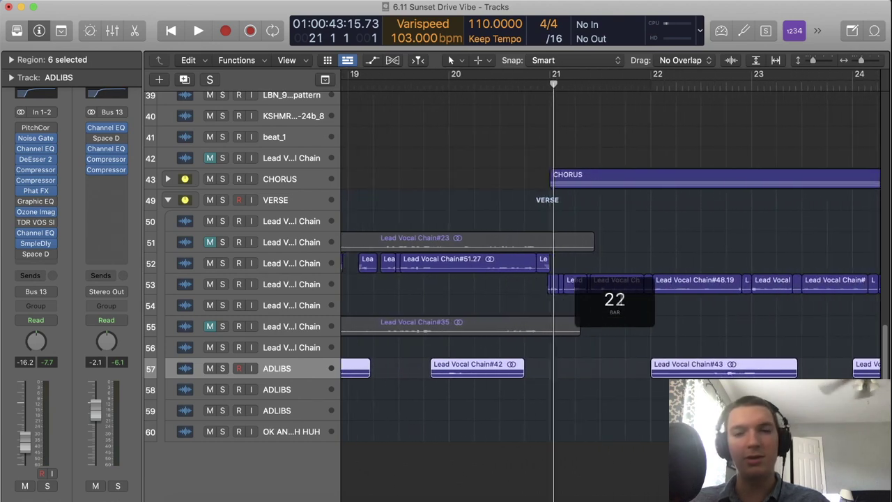
click(861, 61)
click(860, 61)
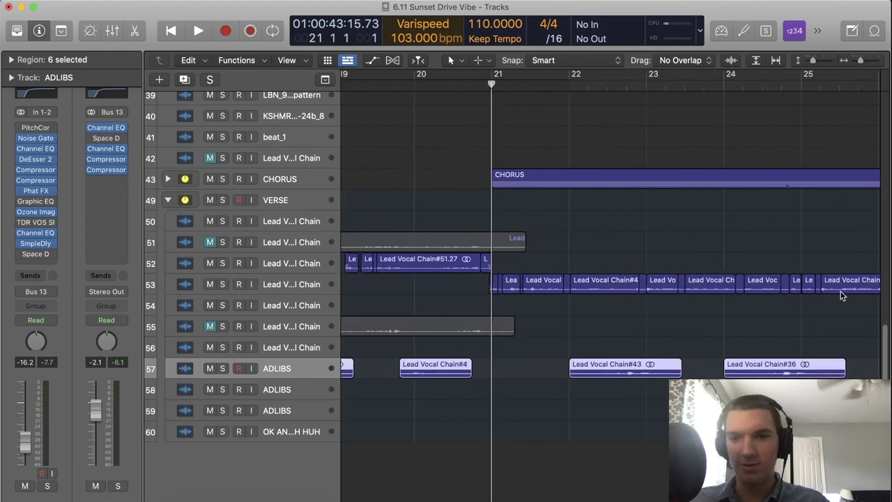
drag(861, 62, 820, 61)
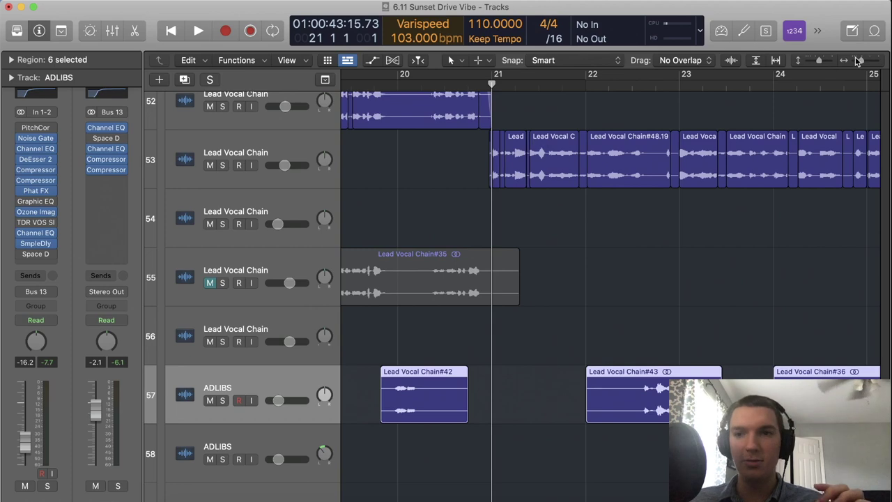
drag(857, 62, 866, 61)
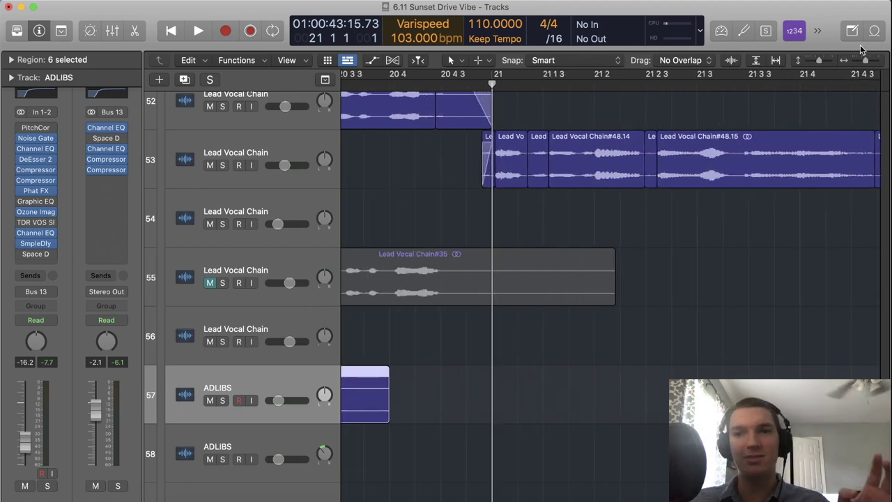
- Collapse the VERSE track stack and look over the whole arrangement back to its opening bars
drag(866, 61, 811, 61)
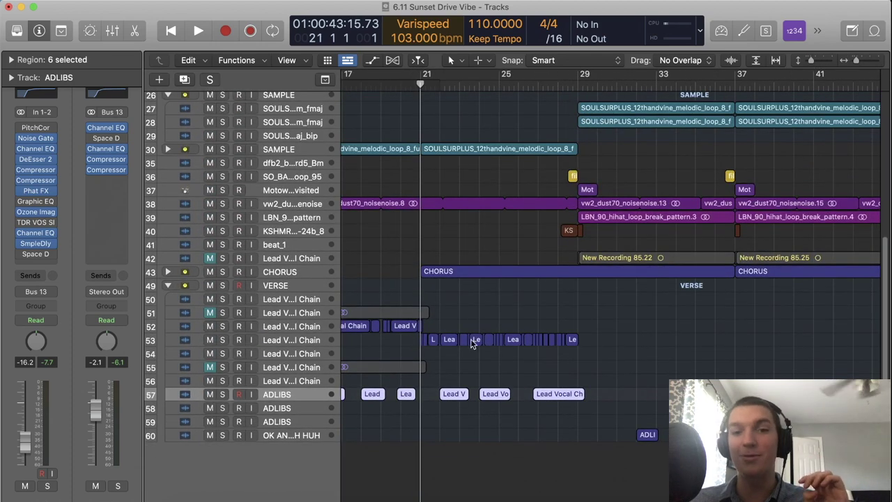
click(167, 286)
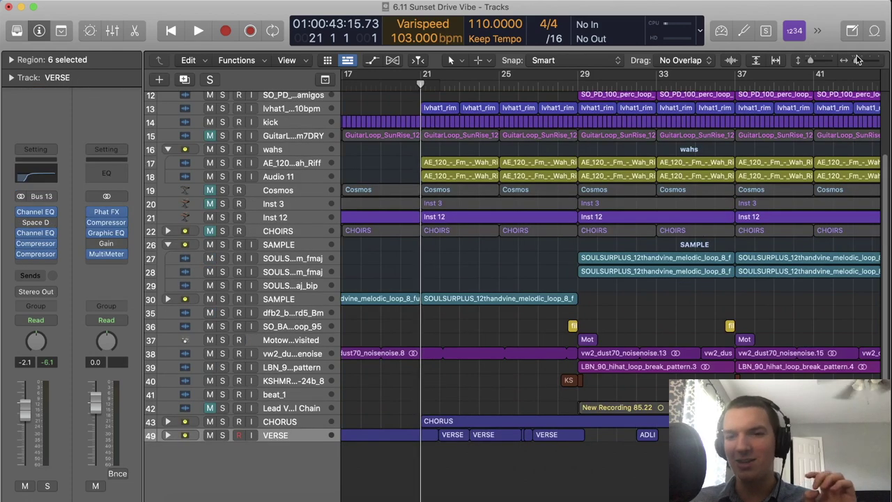
drag(863, 61, 857, 61)
key(super+Left)
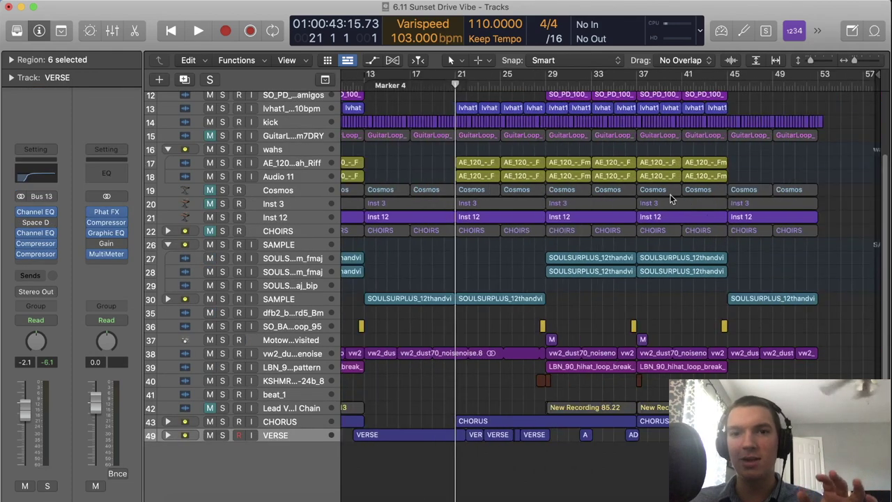
key(1)
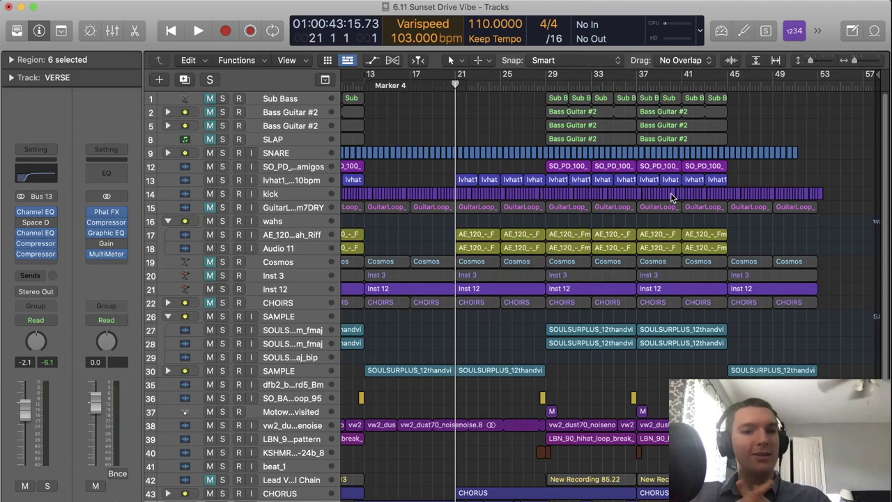
scroll(683, 292, down, 3)
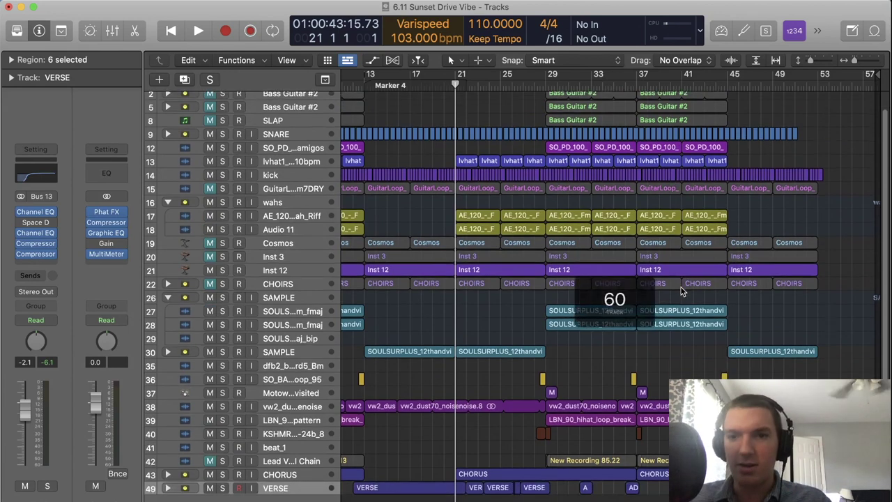
scroll(682, 296, left, 5)
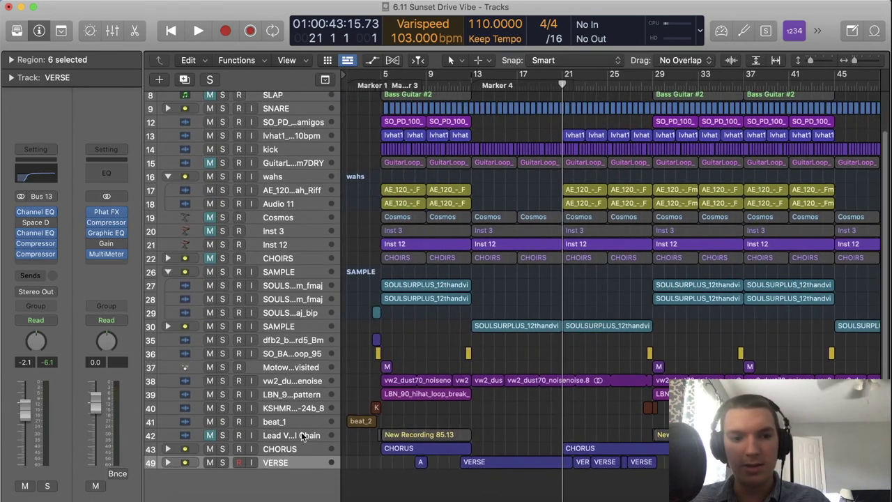
- Select the beat_2 region on beat_1 track 41 and examine its Speed Up and Slow Down fade parameters
click(294, 422)
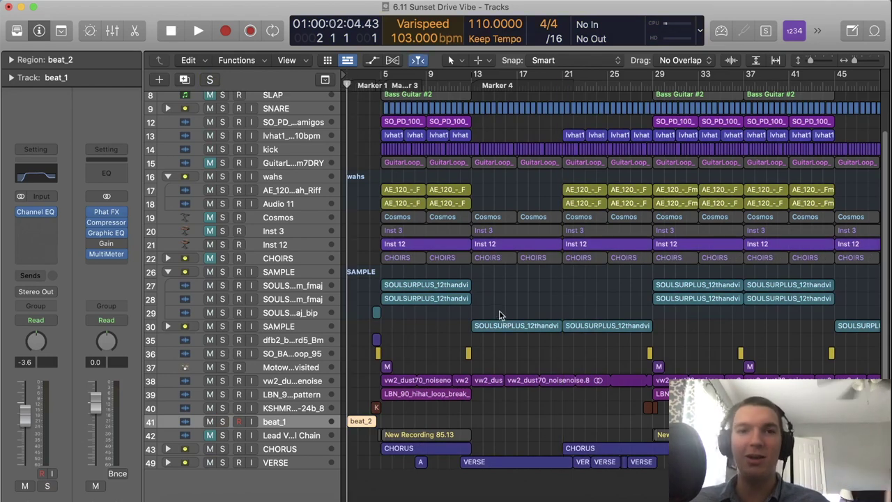
click(10, 60)
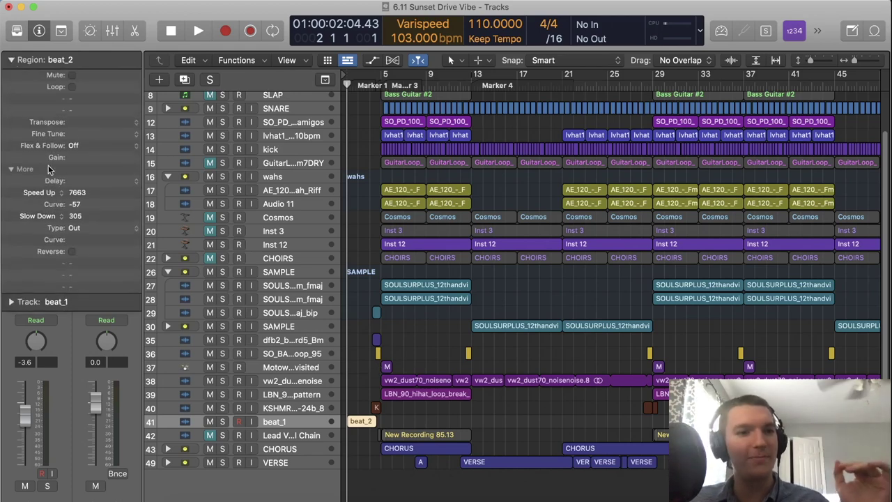
click(10, 60)
- Solo beat_1 track 41, play its intro region from bar 2, then stop and unsolo the track
key(s)
key(space)
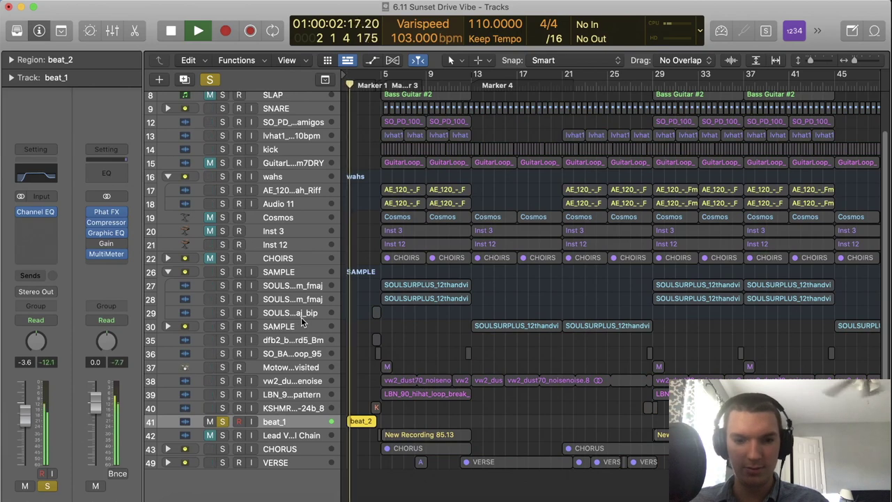
drag(810, 60, 816, 59)
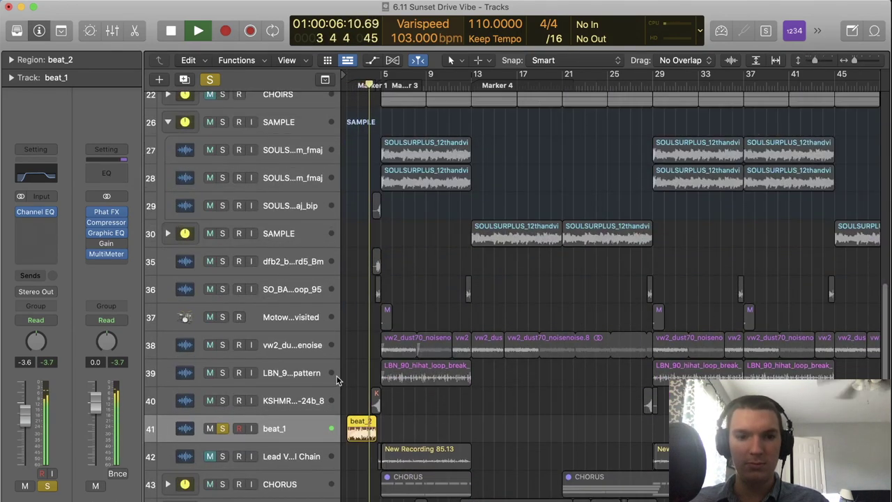
key(space)
click(222, 428)
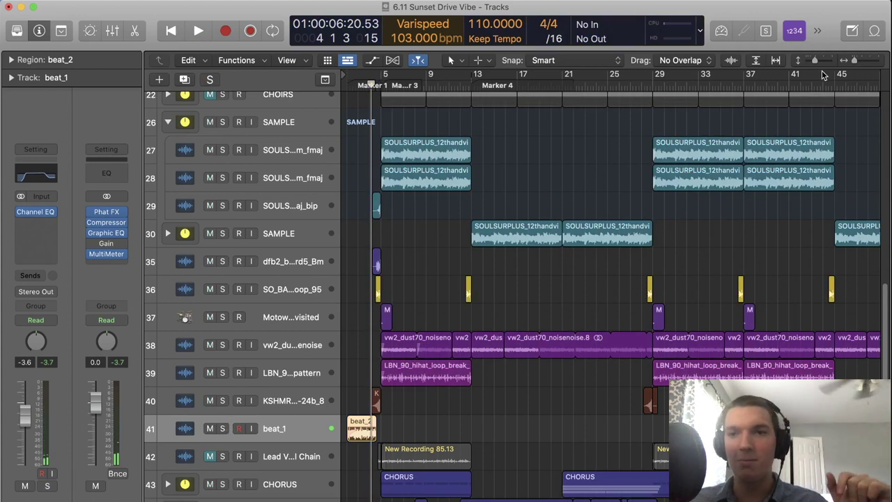
- Solo SAMPLE stack 26, place the playhead at bar 5, and mute its tracks 28 and 29
drag(815, 61, 811, 61)
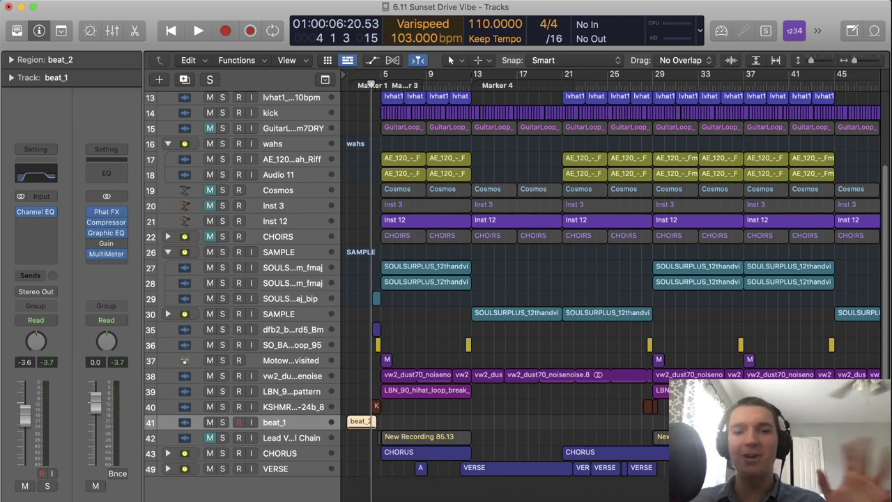
scroll(428, 343, up, 3)
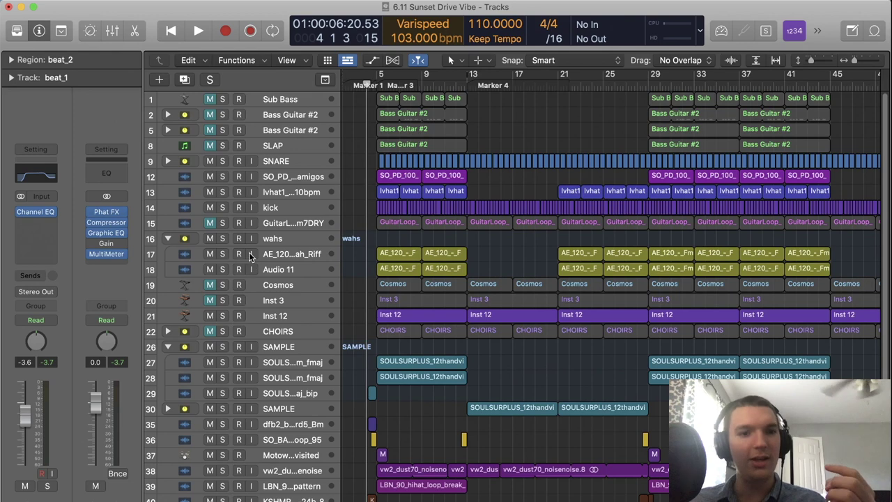
scroll(262, 256, down, 3)
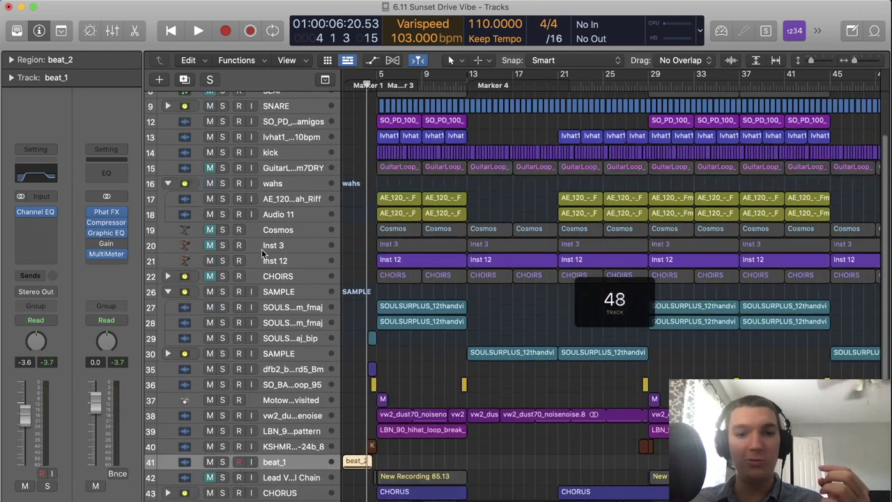
click(222, 292)
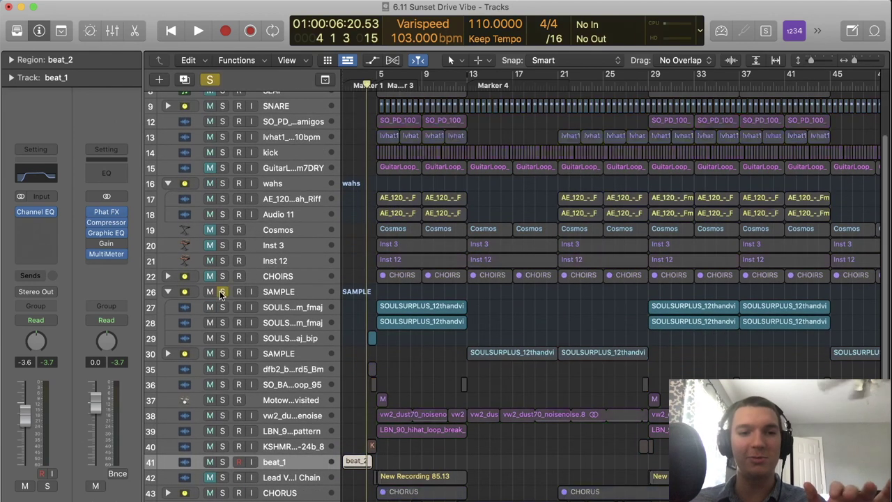
key(period)
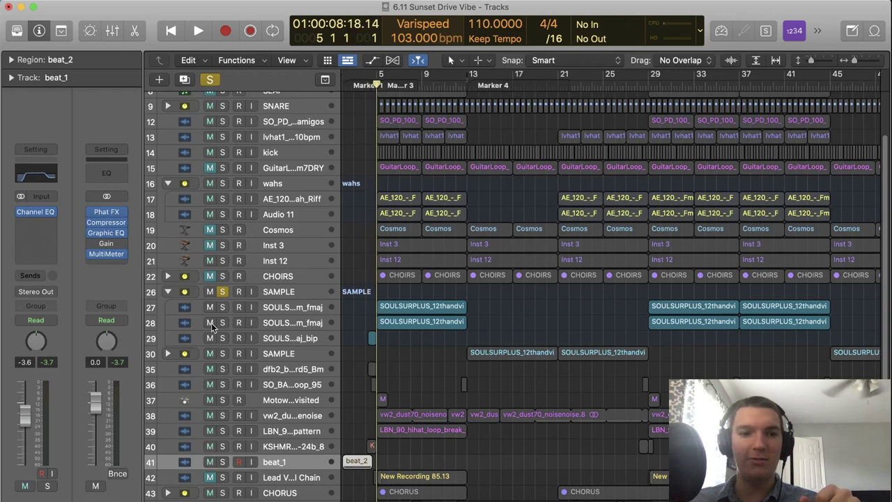
drag(210, 322, 210, 338)
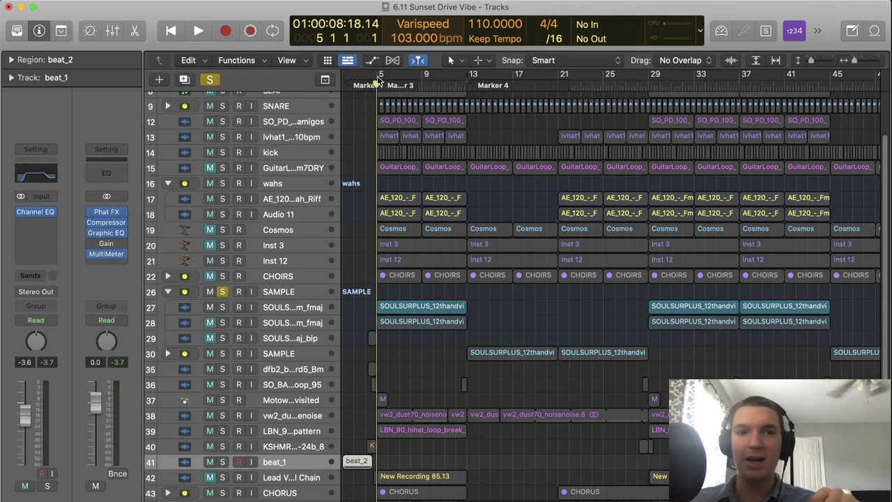
- Set a cycle range from bar 5 to bar 13 and play the sample layer on track 27
drag(378, 81, 468, 84)
key(space)
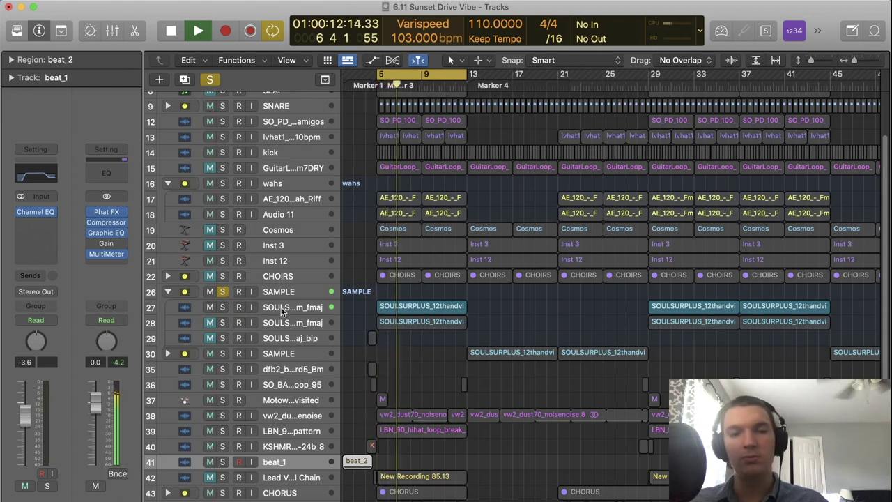
key(space)
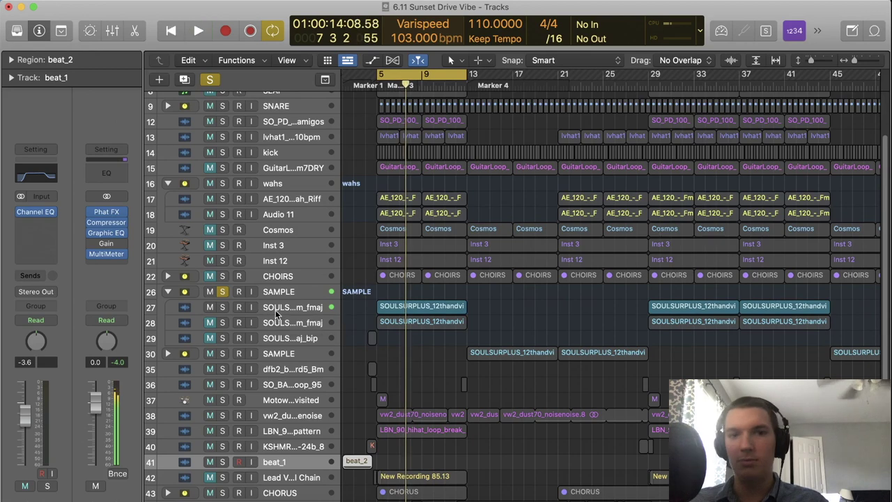
drag(397, 82, 467, 75)
- Unmute and solo sample track 28, play it within the cycle range, and select the track during playback
click(222, 292)
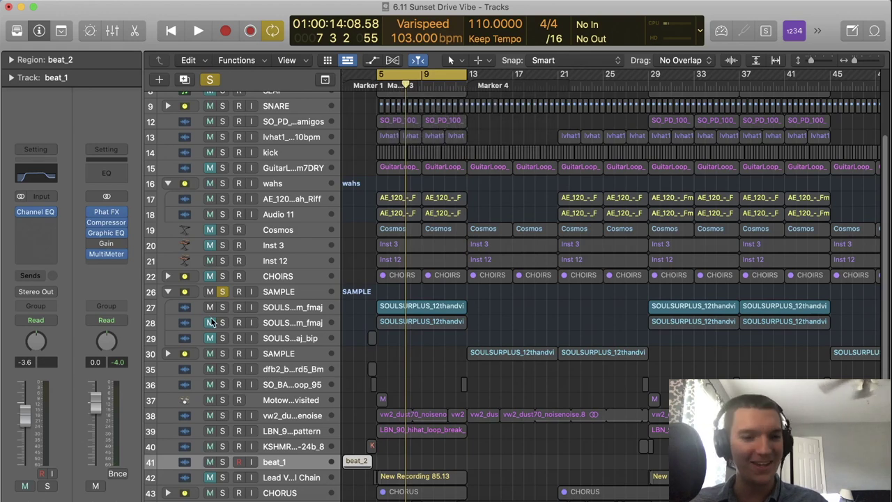
click(210, 322)
click(813, 61)
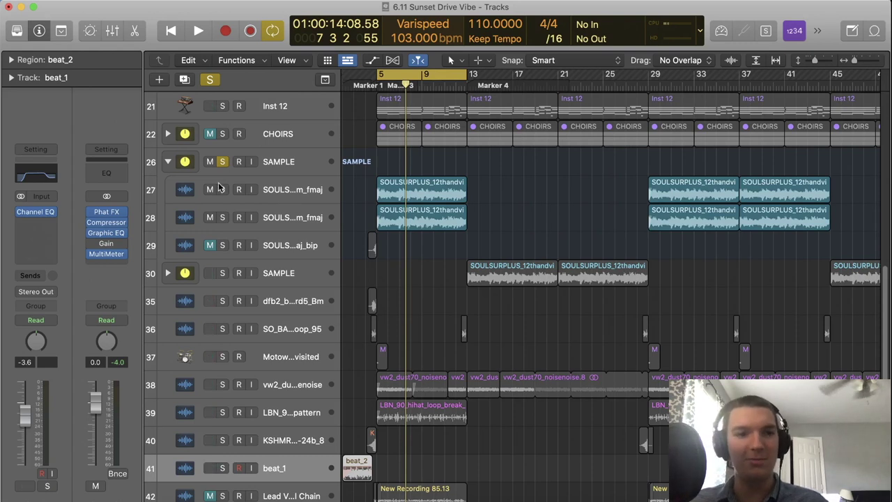
click(224, 217)
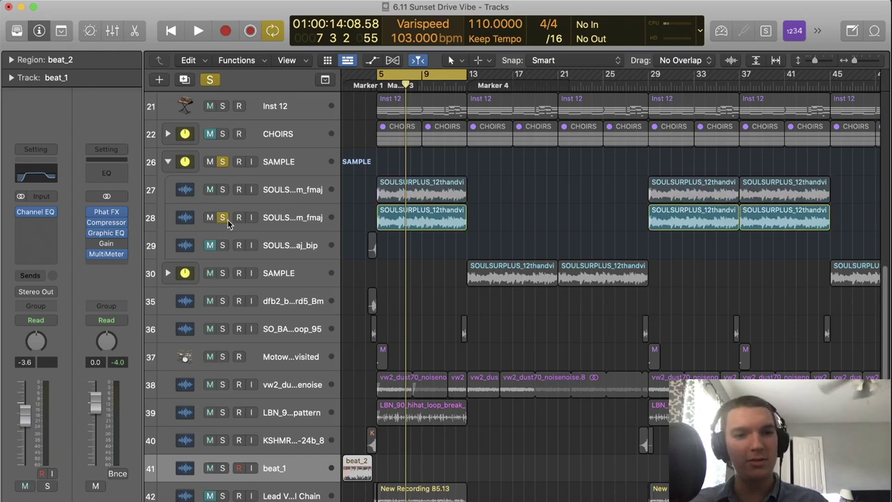
key(space)
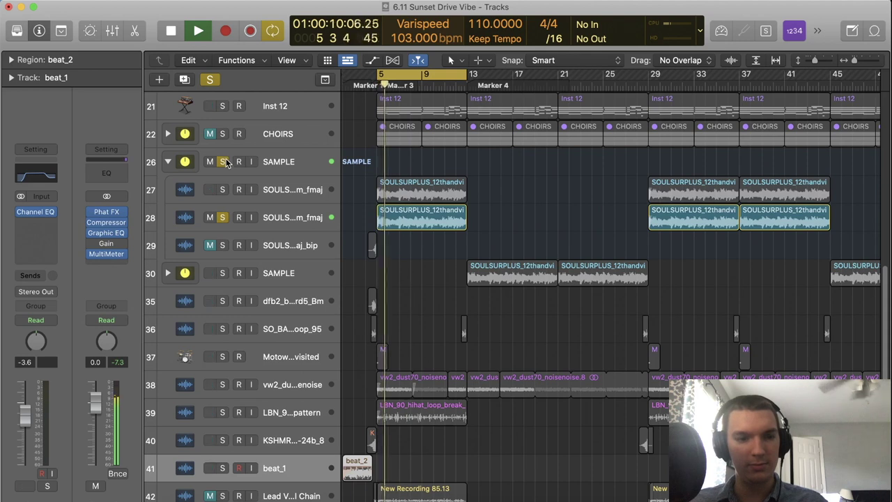
click(152, 218)
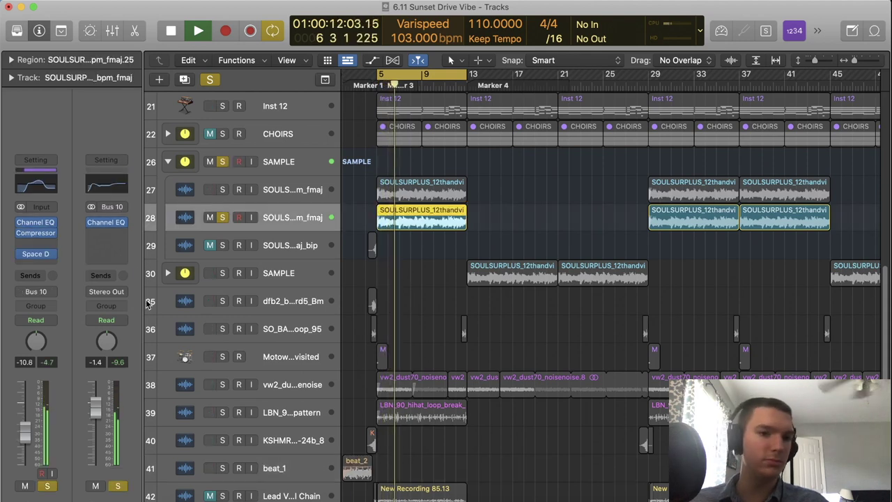
click(223, 161)
key(space)
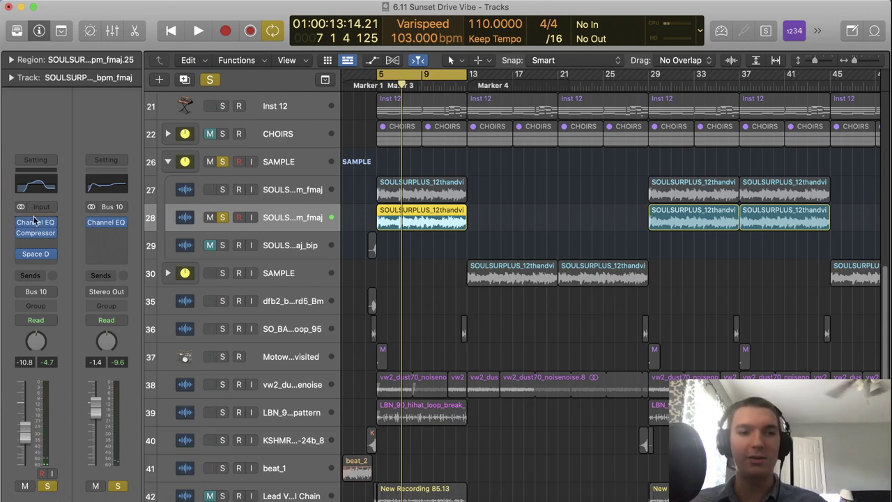
- Solo sample track 27 as well and briefly play both sample layers together from bar 5
click(222, 189)
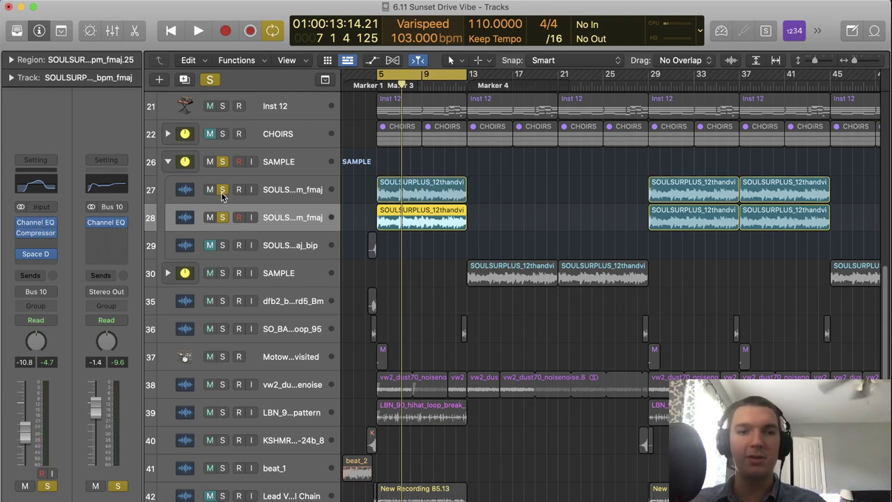
key(space)
key(space)
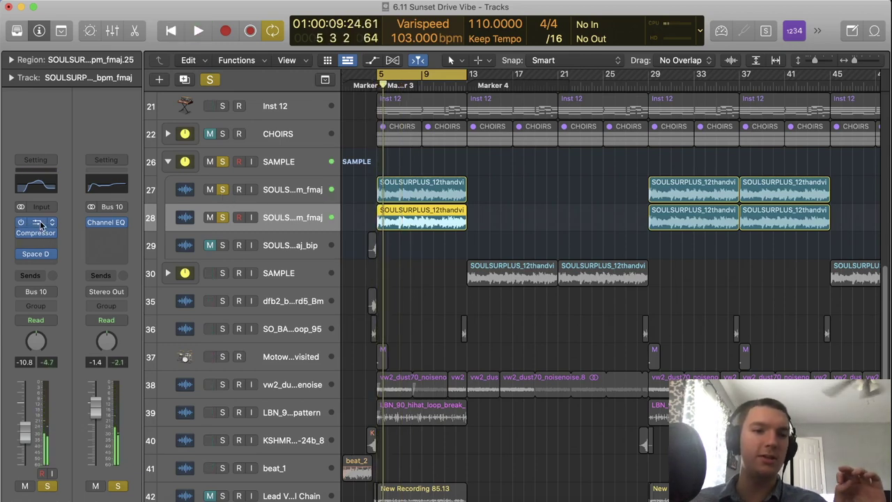
- Examine the Channel EQ and Space Designer settings on sample track 28, closing each plug-in window
click(41, 224)
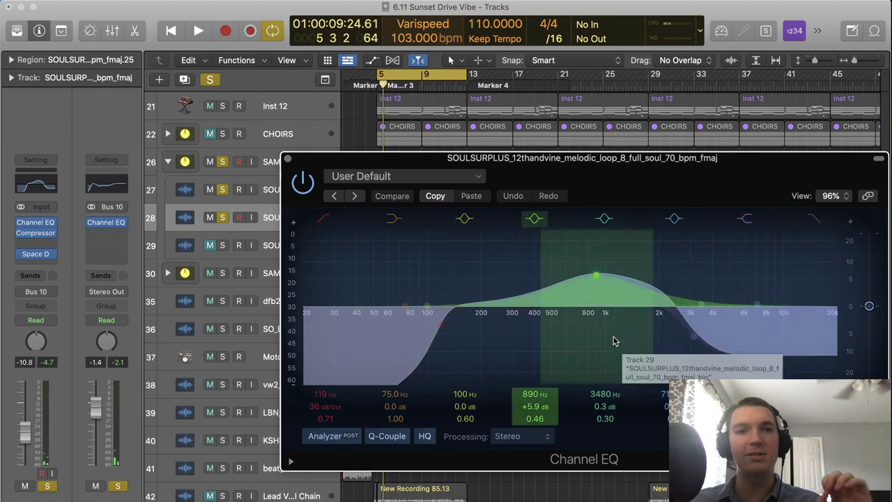
click(288, 160)
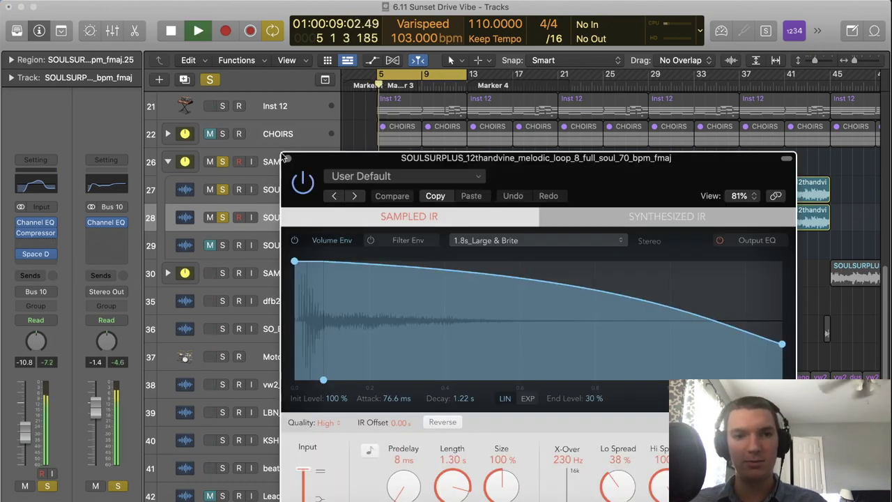
click(288, 158)
- Unsolo track 27 and listen to sample track 28 on its own from bar 5, then stop playback
click(224, 190)
key(space)
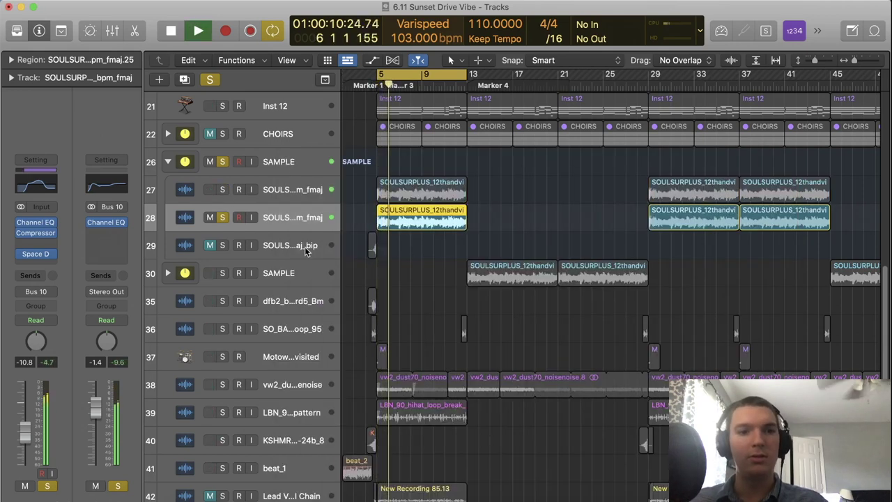
key(space)
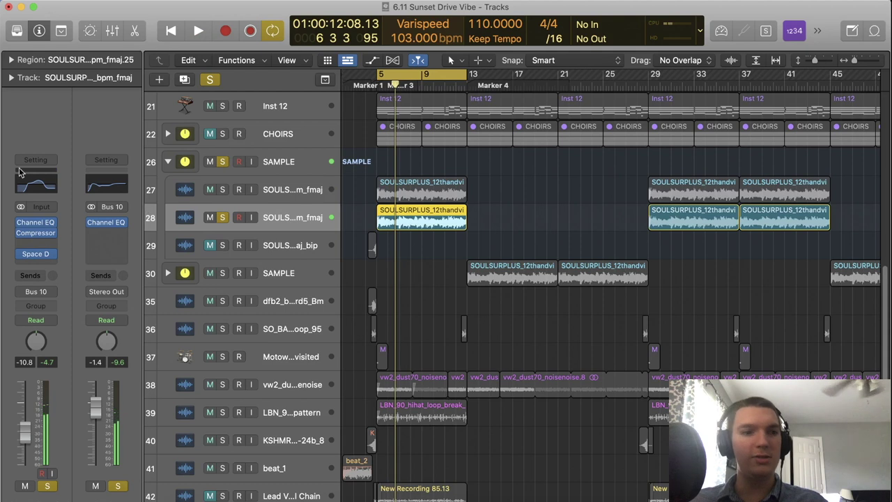
- Check the SAMPLE stack's channel strip, return to track 28, examine its Studio FET Compressor, and close it
click(292, 170)
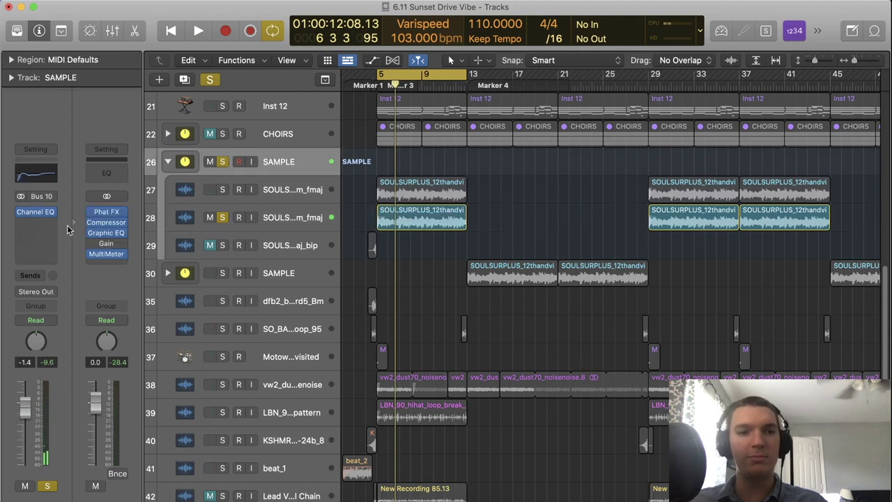
click(305, 213)
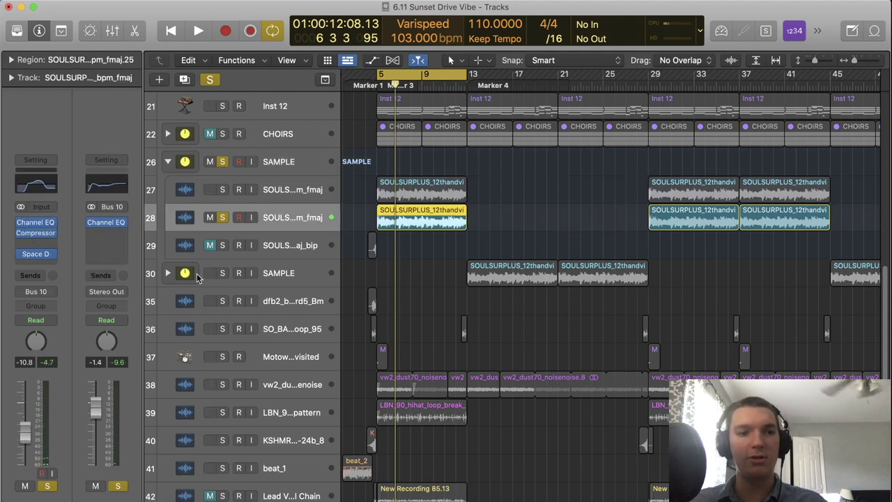
click(36, 233)
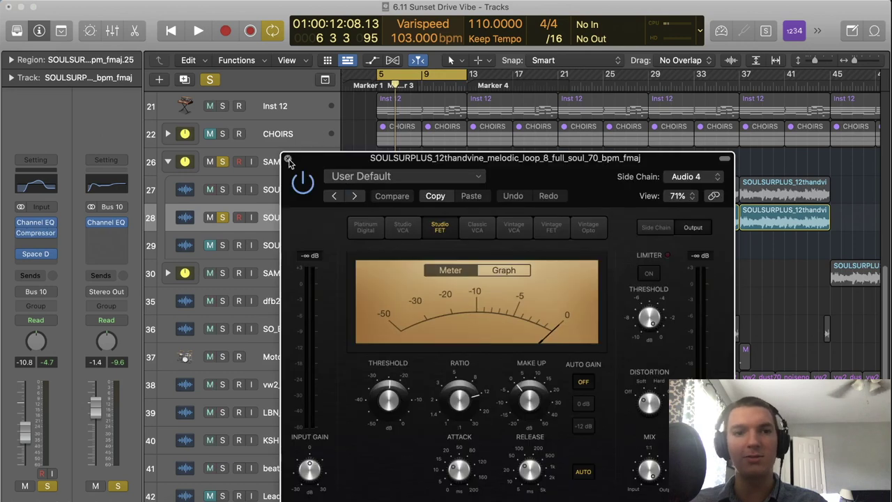
click(285, 154)
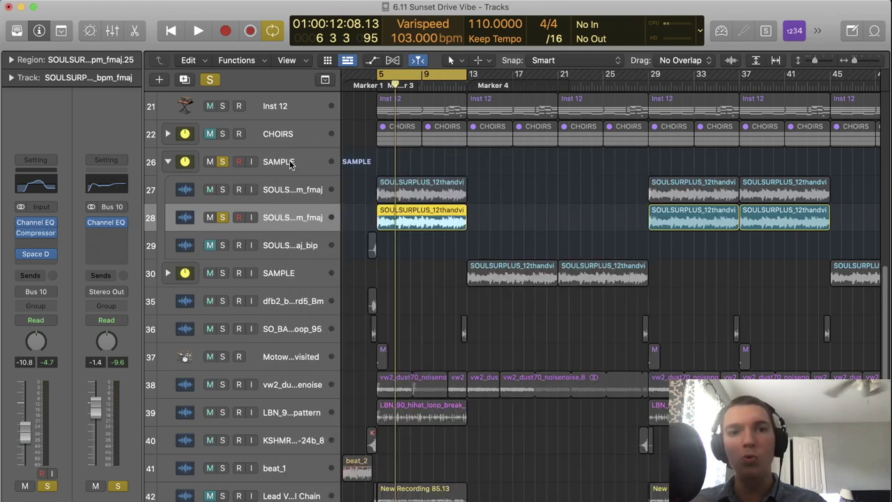
- Clear the track solos, listen to the whole SAMPLE stack soloed from bar 5, then stop playback and unsolo it
click(215, 81)
key(space)
click(225, 164)
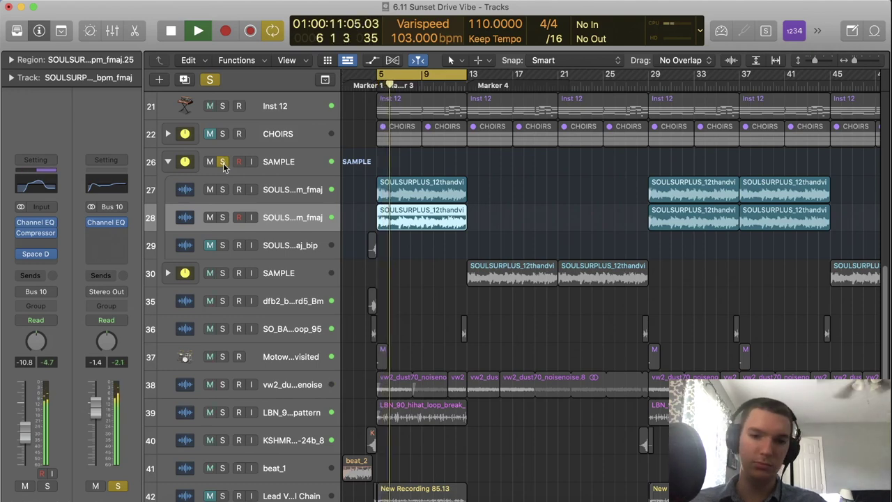
key(space)
click(223, 162)
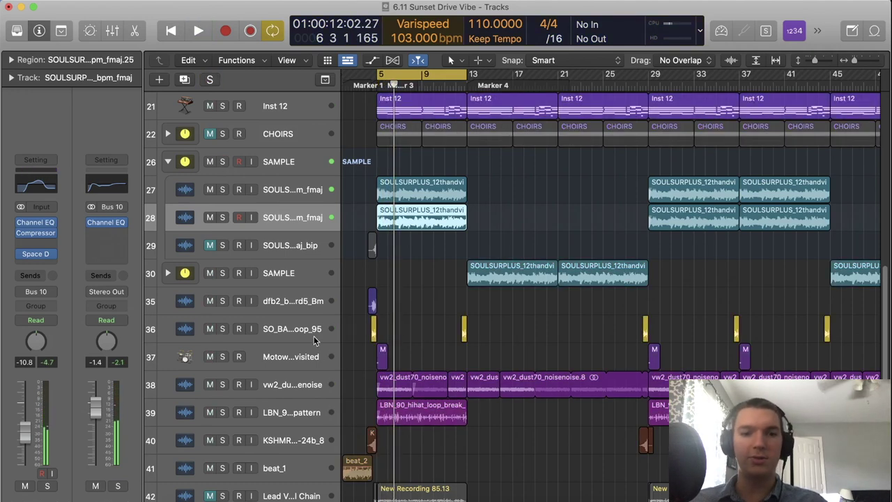
- Solo the LBN hi-hat loop on track 39, listen to it briefly from bar 5, then stop and unsolo it
scroll(239, 385, down, 3)
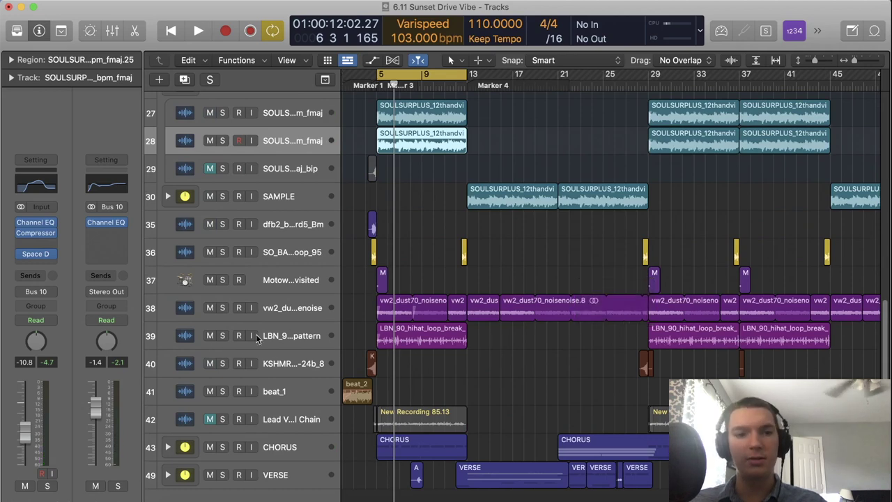
click(223, 336)
key(space)
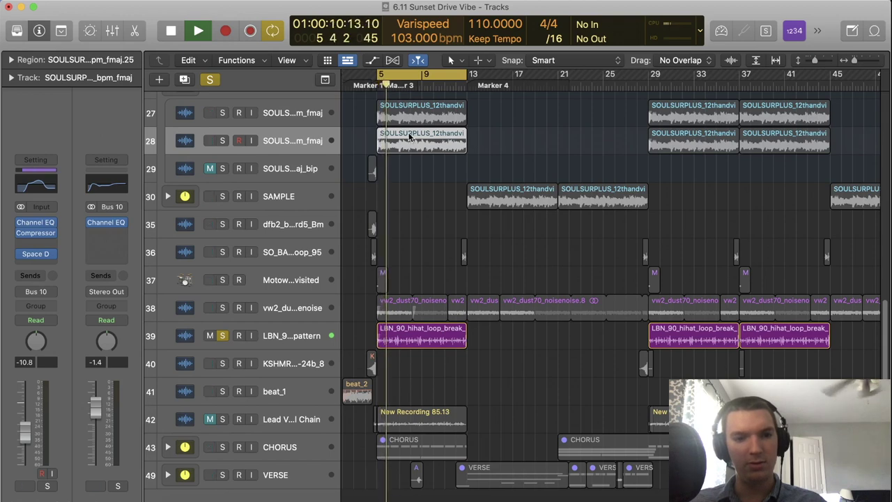
key(space)
click(223, 336)
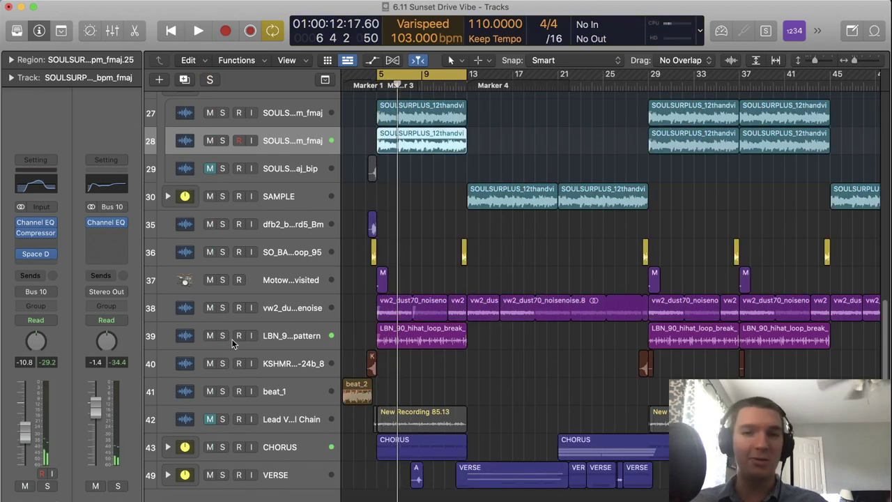
- Listen to the vw2 dust noise on track 38 soloed from bar 5, unsolo it, and check the channel strips of tracks 39 and 38
click(325, 318)
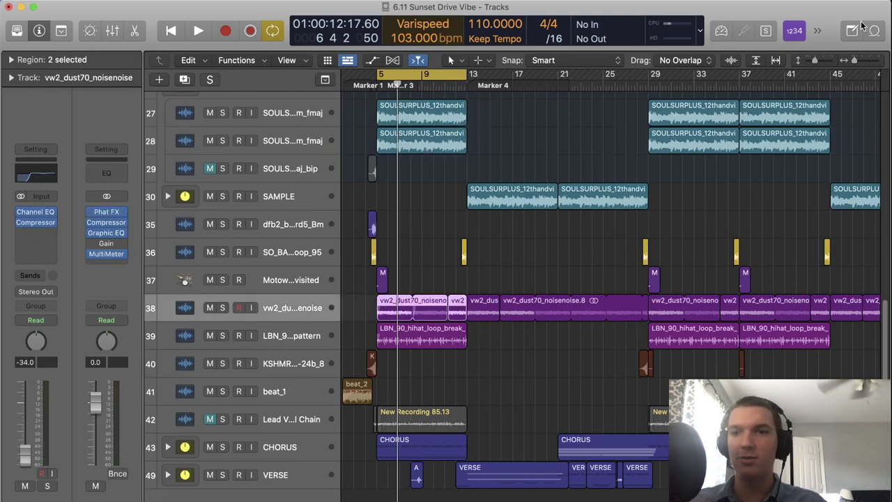
drag(814, 60, 804, 67)
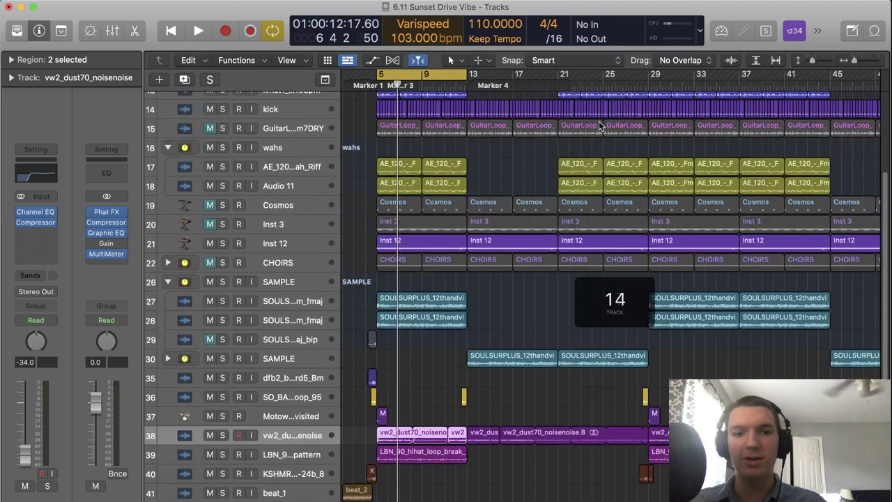
scroll(600, 123, down, 2)
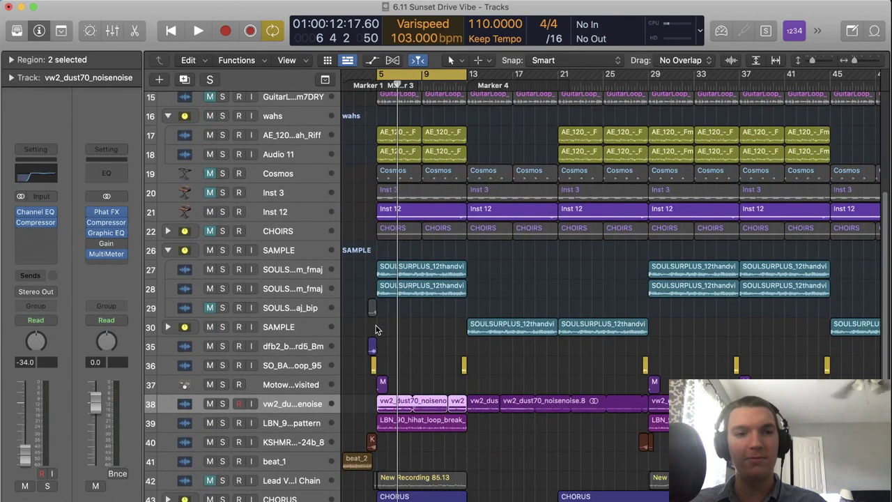
click(224, 403)
key(space)
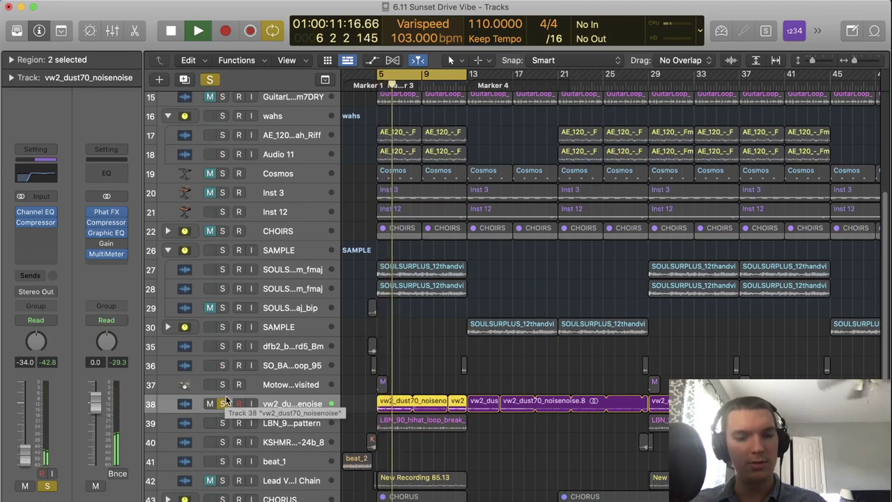
key(space)
click(226, 399)
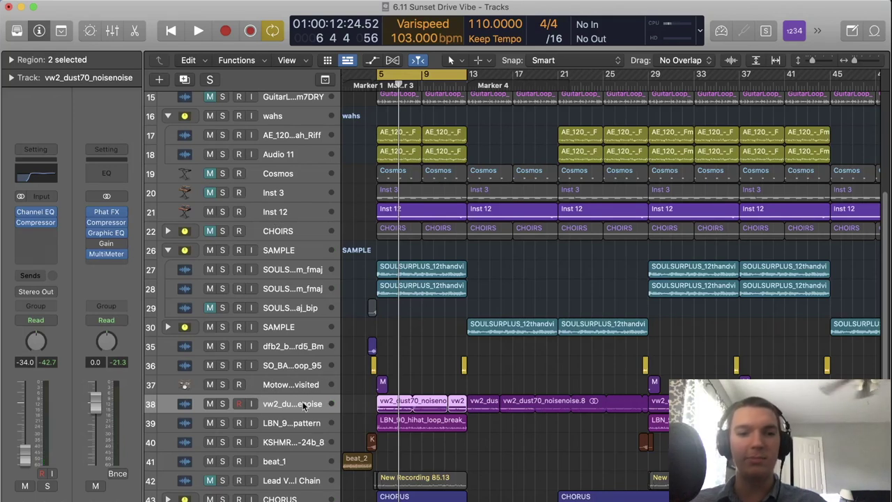
click(311, 423)
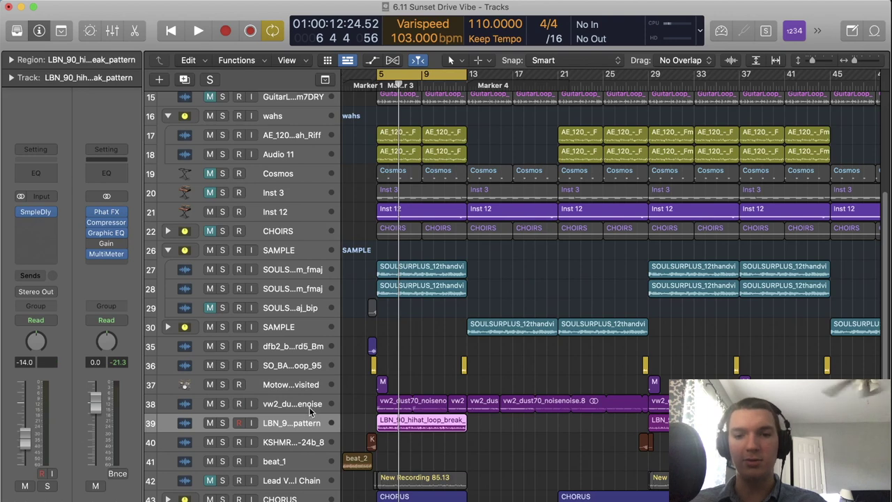
click(311, 410)
- Solo the wahs stack on track 16, play it briefly from bar 5, then unsolo it and stop playback
drag(854, 61, 811, 64)
scroll(414, 234, up, 2)
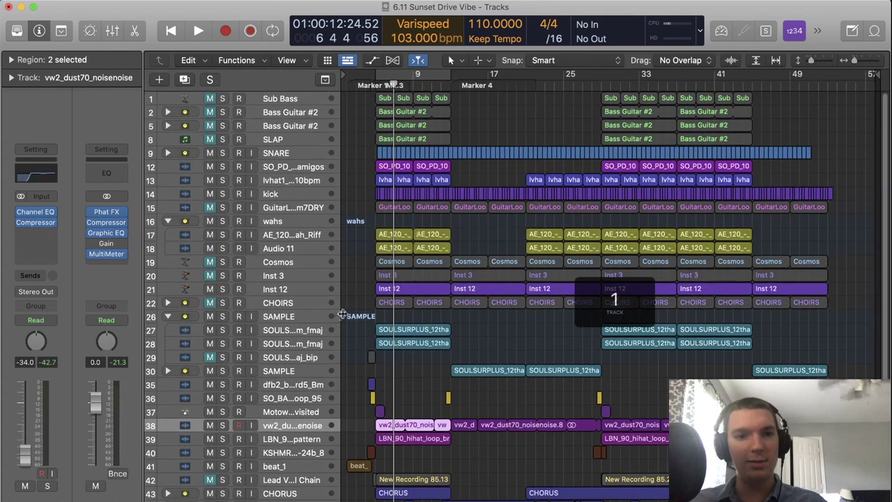
click(266, 222)
key(s)
key(space)
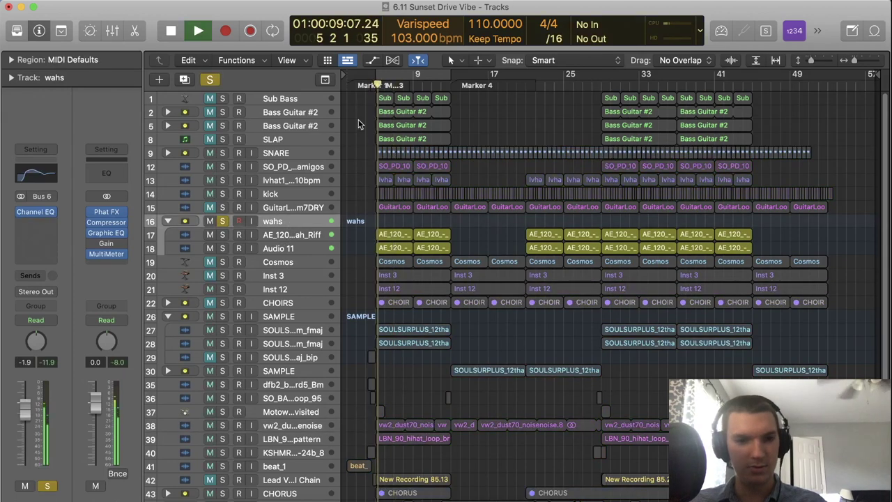
key(s)
key(space)
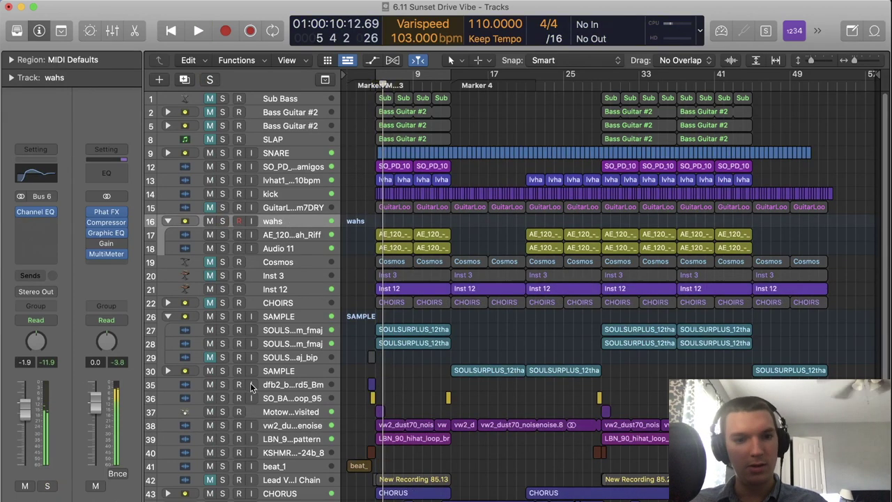
- Select the Inst 12 track and set an active cycle range from bar 5 to bar 13
click(286, 286)
key(super+Down)
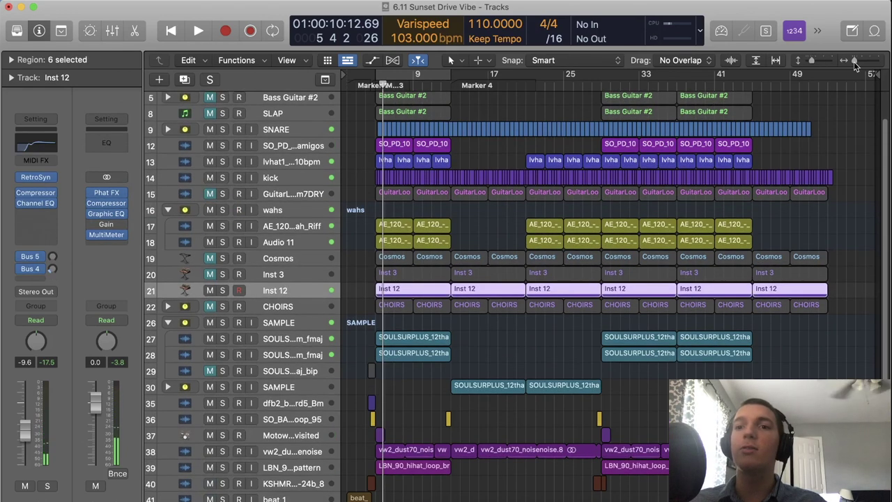
drag(854, 61, 817, 61)
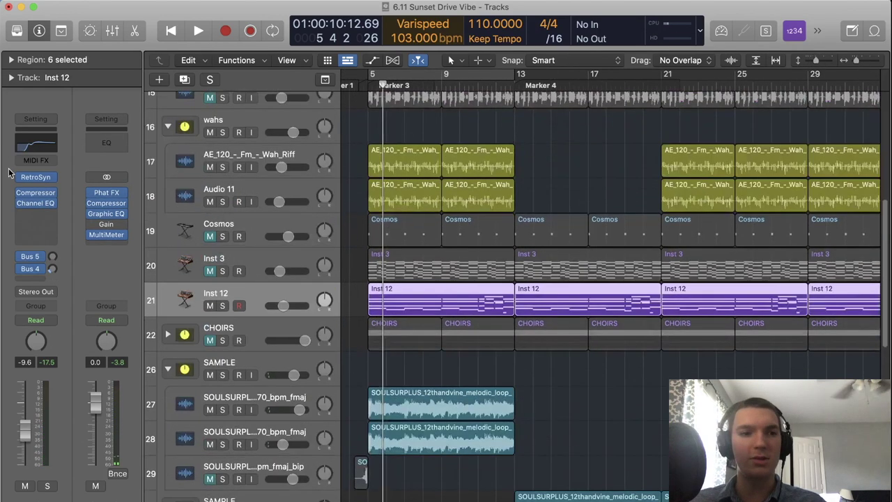
drag(383, 75, 512, 77)
- Listen to the Inst 12 synth part soloed within the cycle range, stop playback, and unsolo the track
key(s)
key(space)
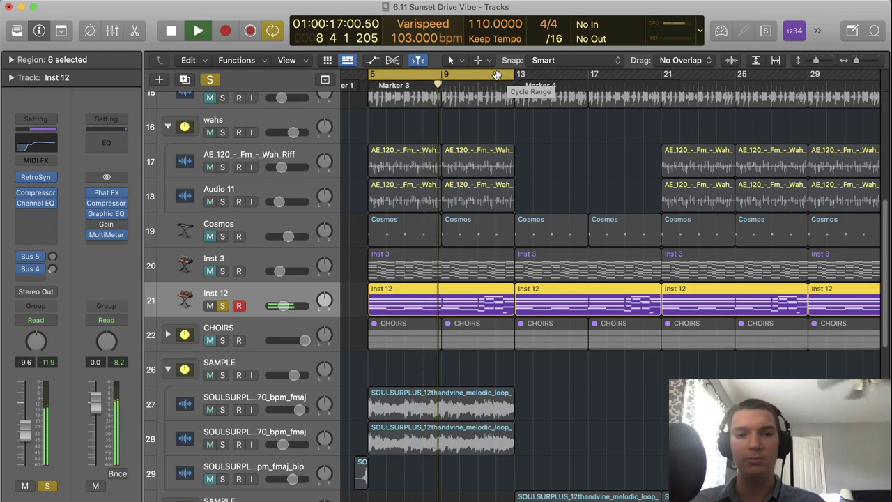
key(space)
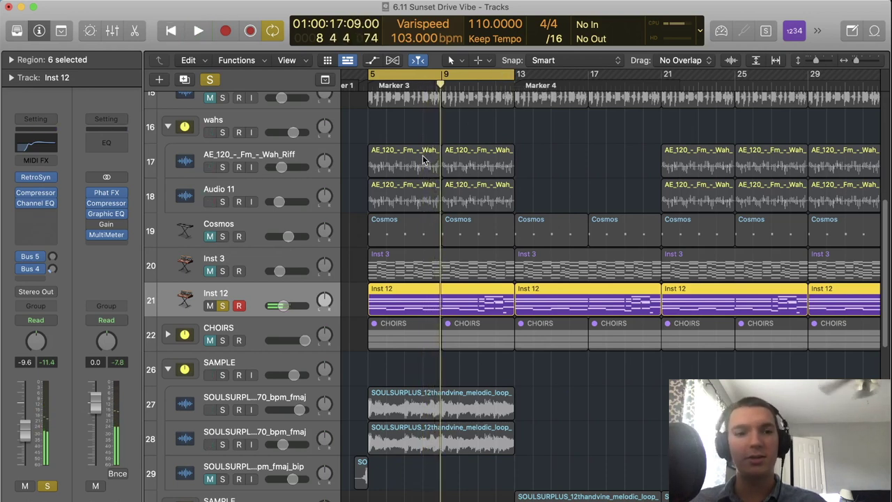
mouse_move(26, 197)
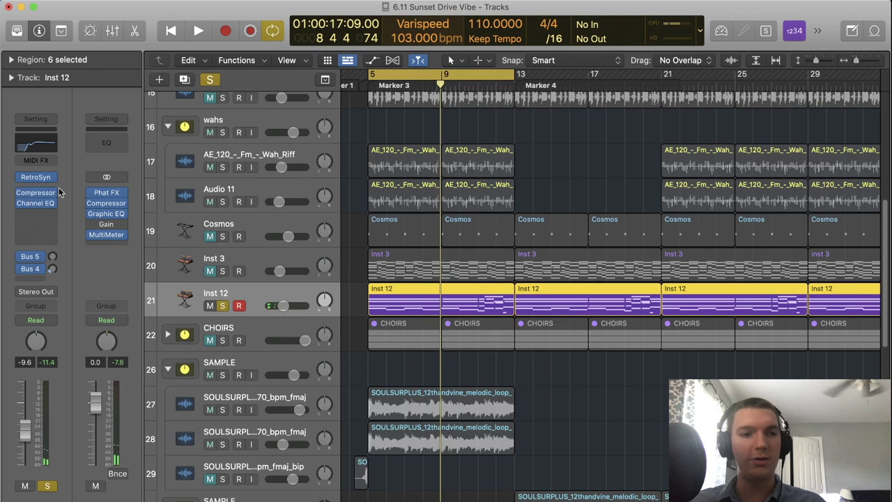
click(222, 306)
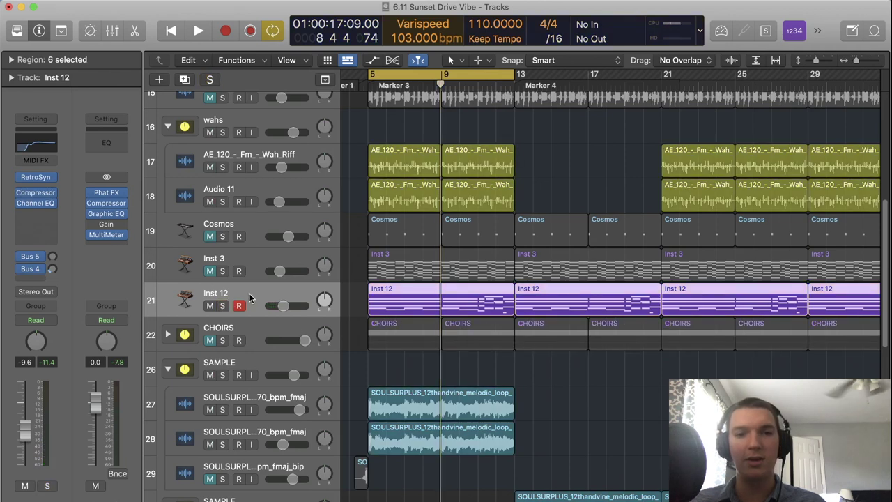
- Play the full mix from bar 5 while viewing the whole track arrangement, then stop playback
scroll(265, 314, up, 2)
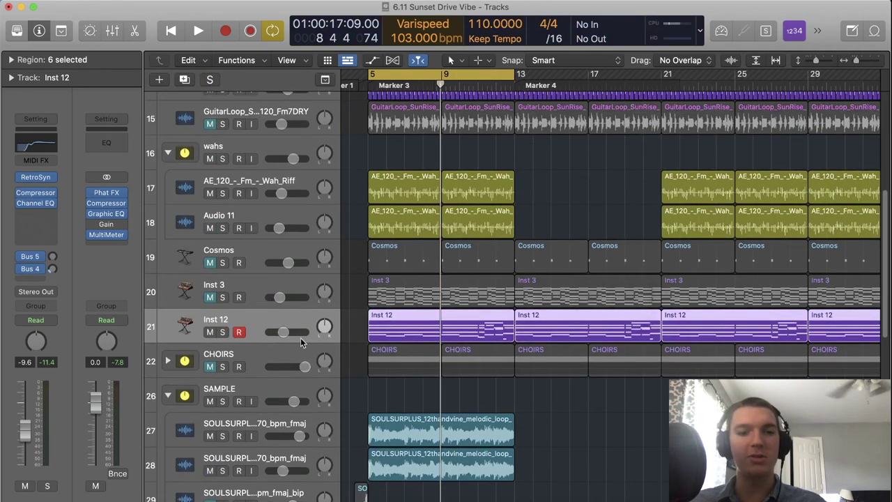
key(space)
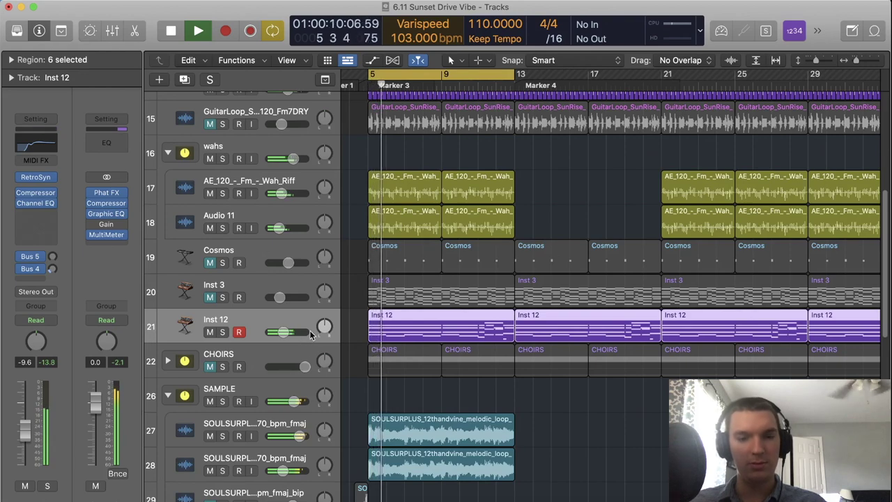
drag(816, 61, 811, 60)
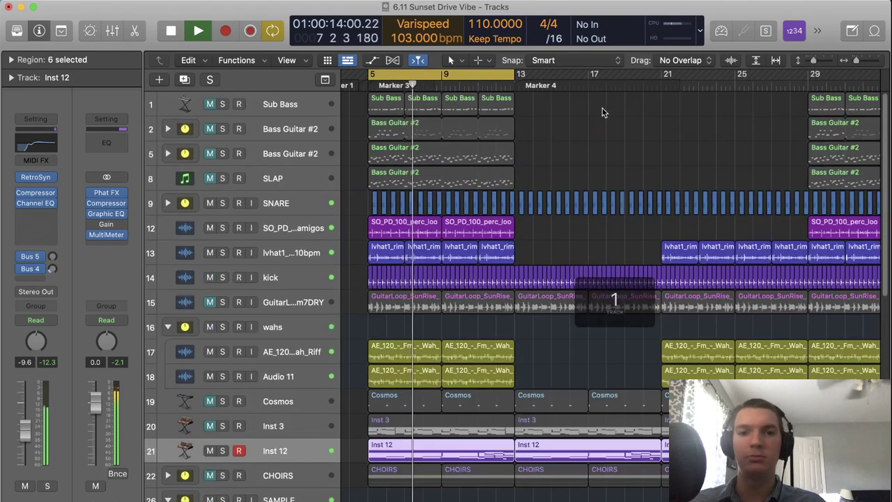
drag(813, 60, 854, 60)
key(space)
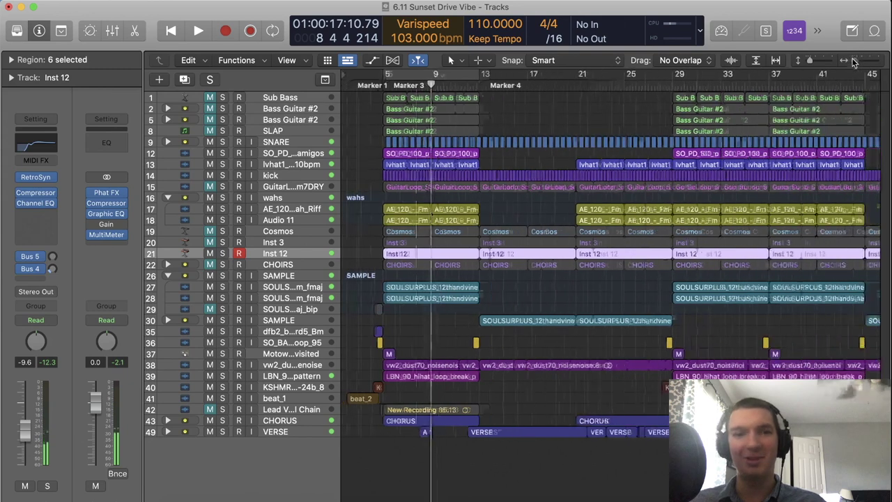